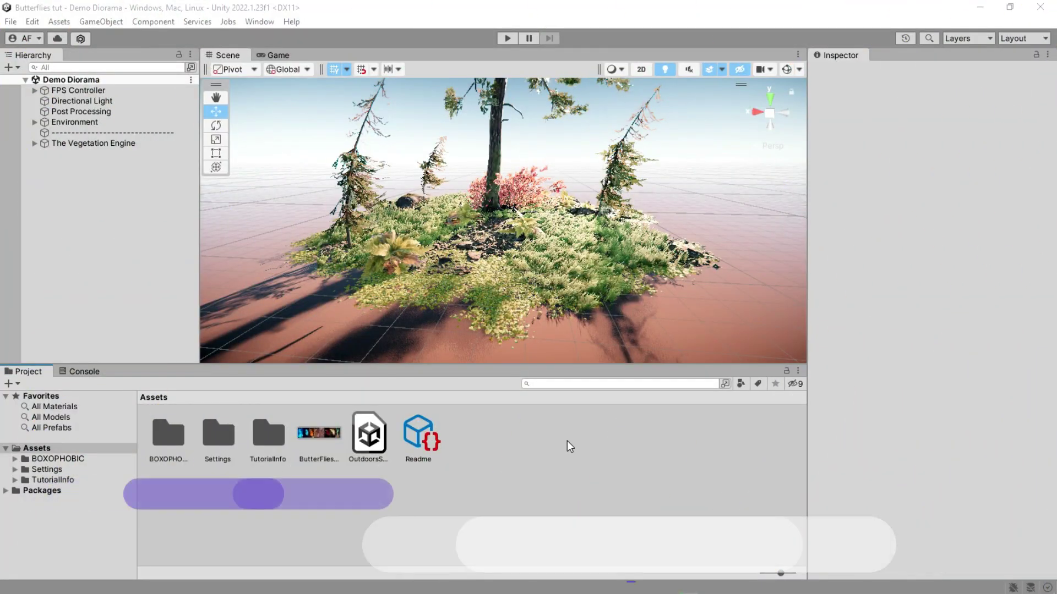
# - Check in the Package Manager's Unity Registry that the Visual Effect Graph package is installed
pyautogui.click(267, 22)
pyautogui.click(296, 209)
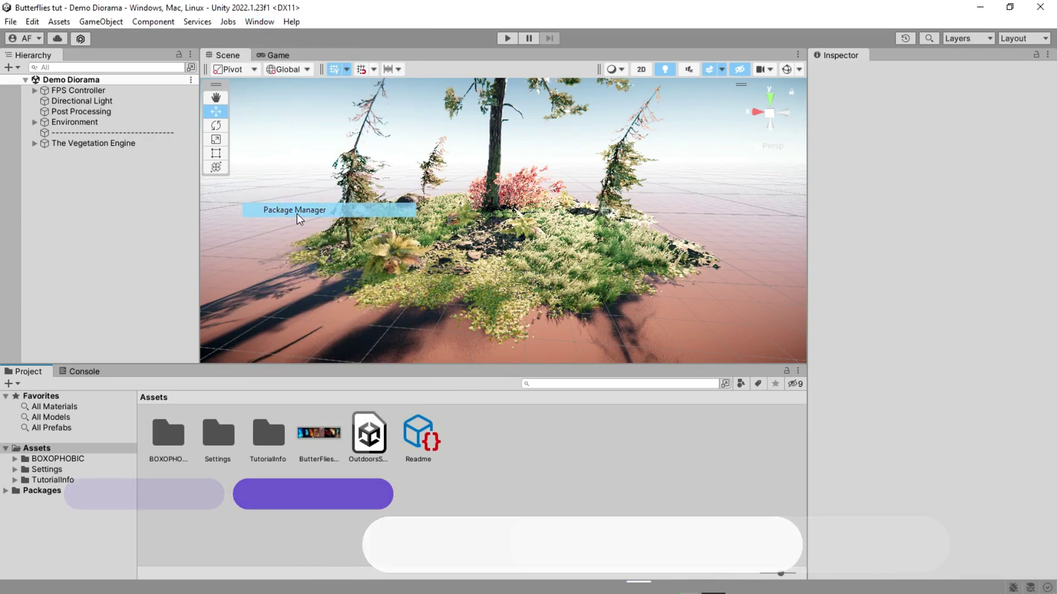
pyautogui.scroll(-15, 260, 327)
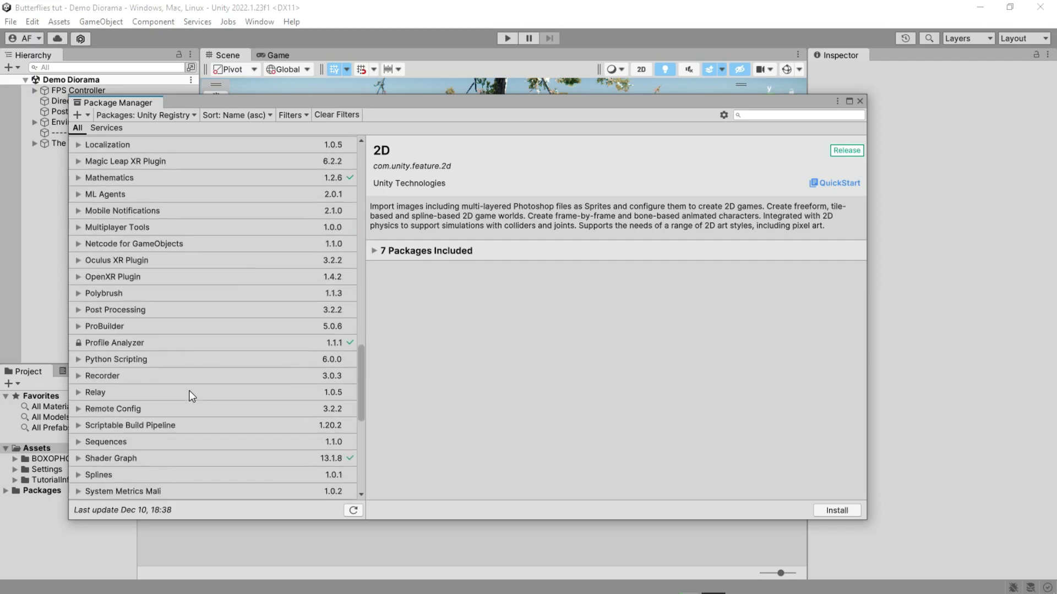
pyautogui.scroll(-5, 146, 393)
pyautogui.scroll(-5, 147, 392)
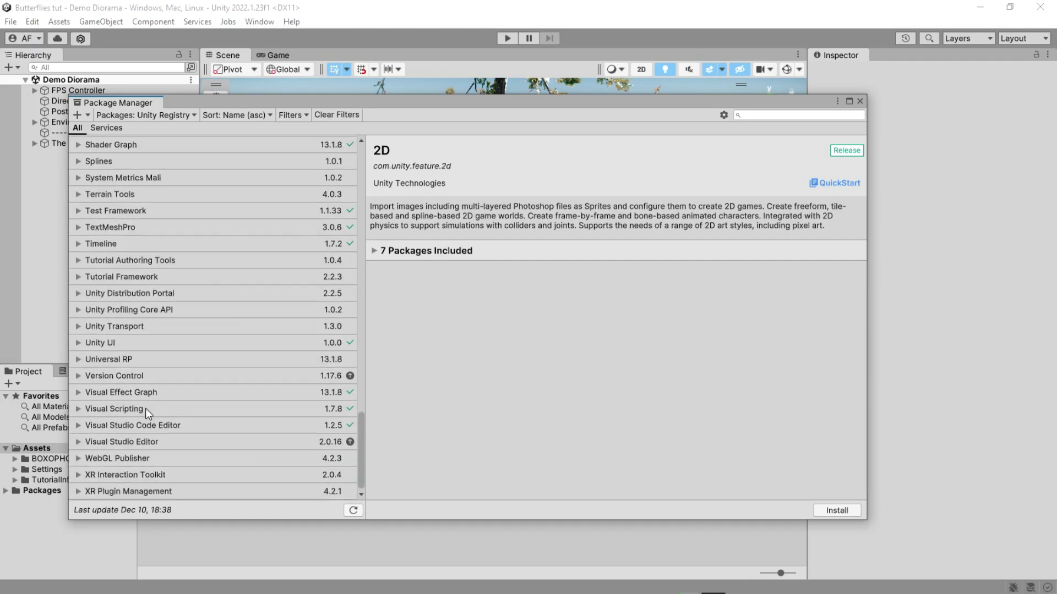
pyautogui.click(138, 394)
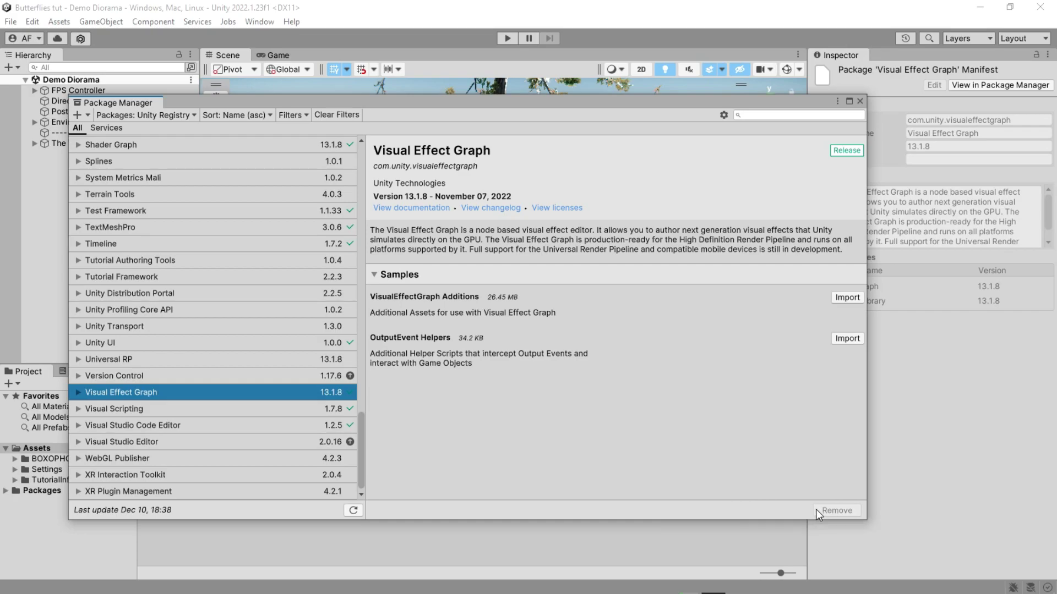
pyautogui.click(860, 103)
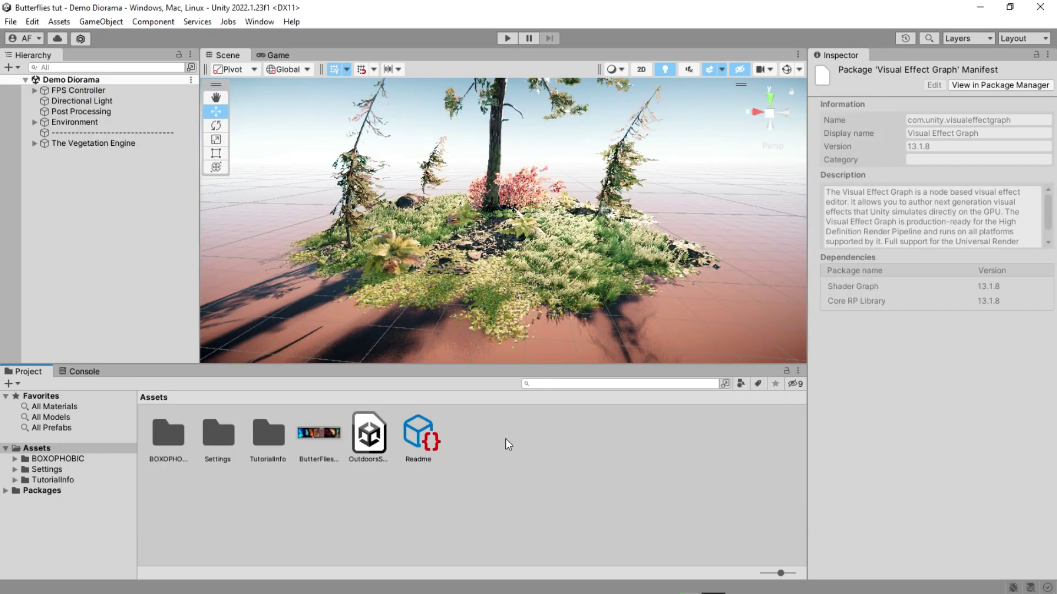
# - Inspect the ButterFlies_8x1 texture in an enlarged preview
pyautogui.click(319, 435)
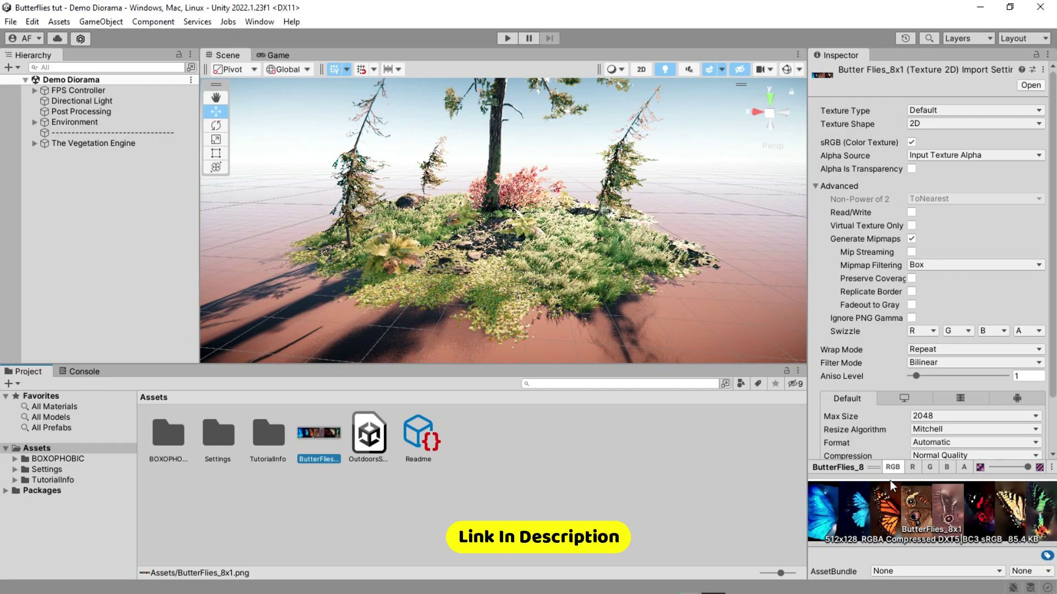
pyautogui.moveTo(868, 467); pyautogui.dragTo(870, 351)
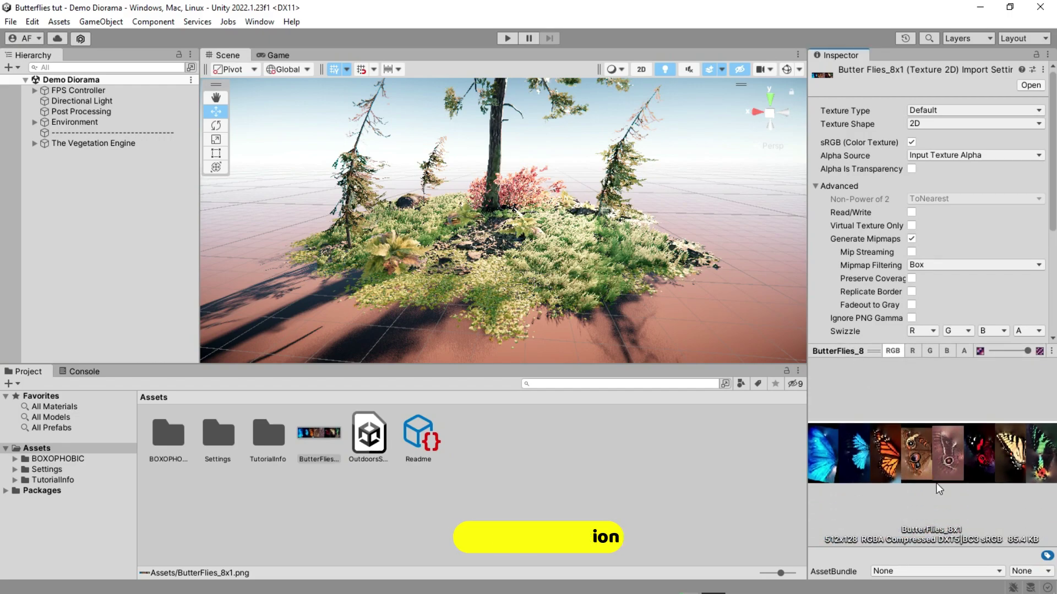
# - Create a Visual Effect Graph asset named ButterFlies in the Assets folder and open it
pyautogui.rightClick(471, 454)
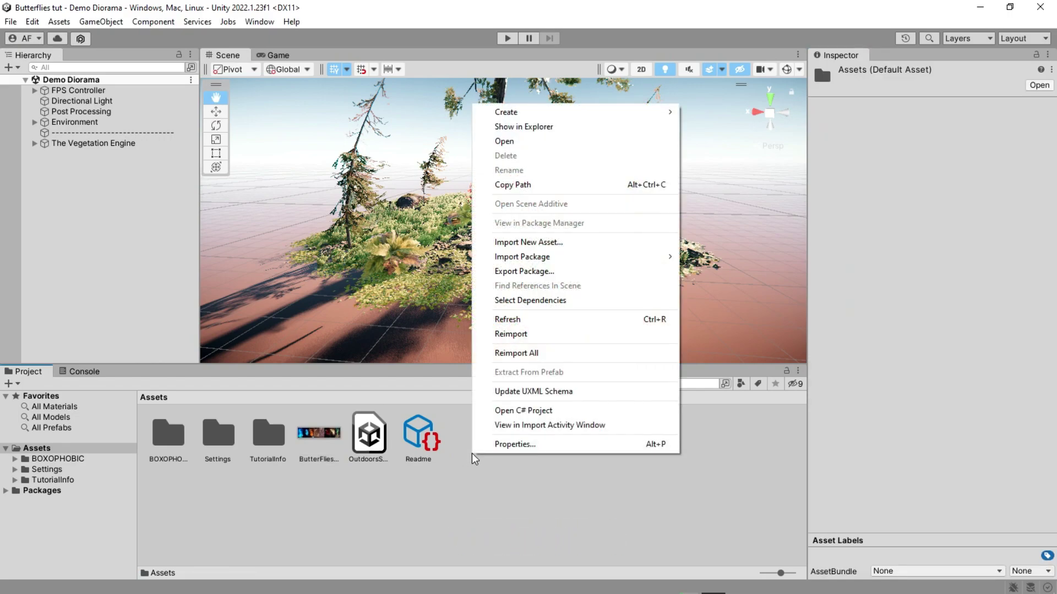
pyautogui.moveTo(561, 120)
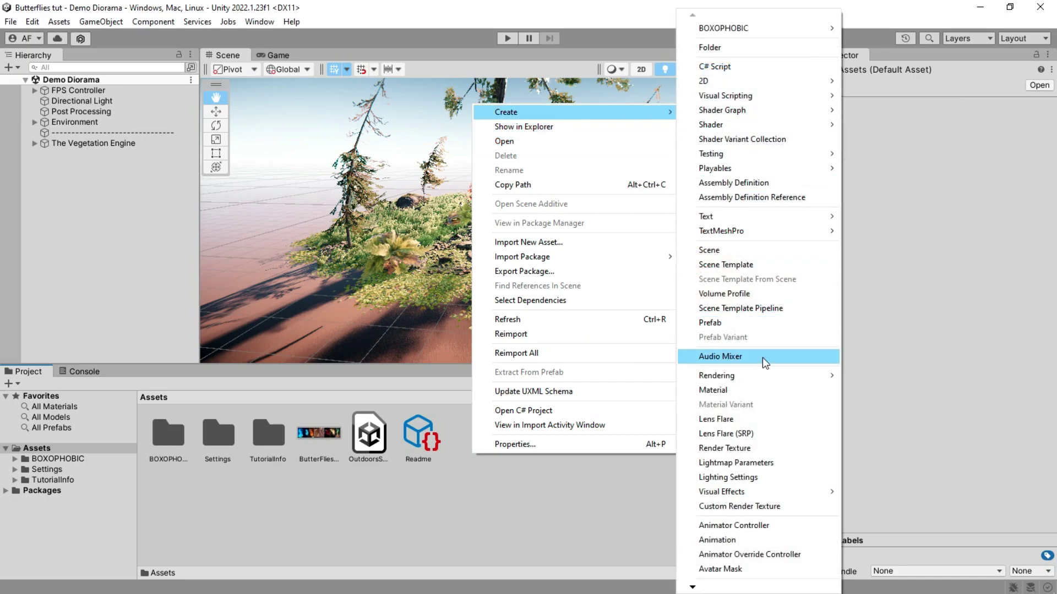
pyautogui.moveTo(747, 496)
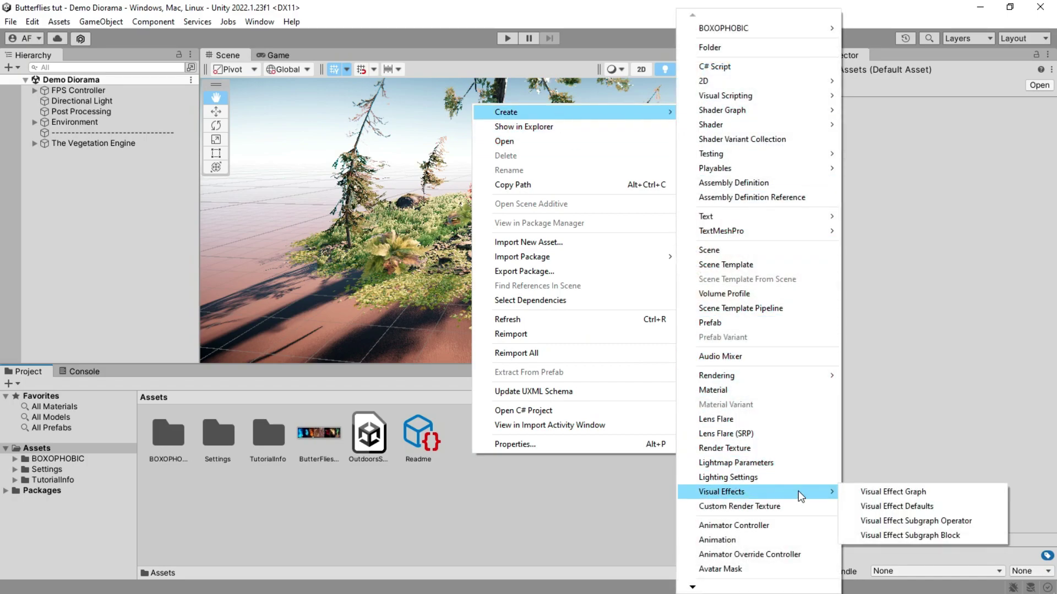
pyautogui.click(891, 492)
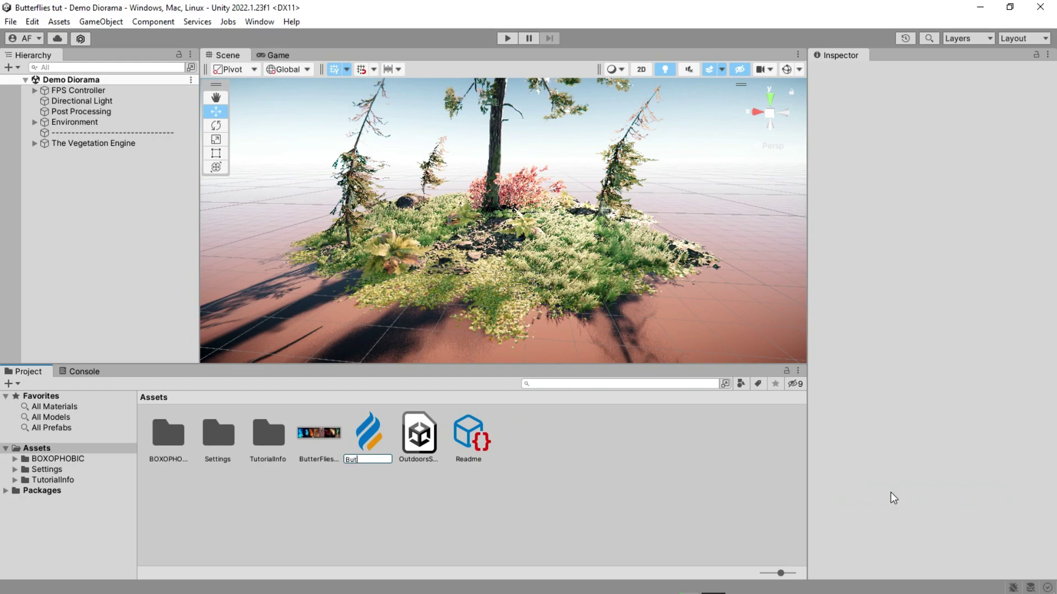
pyautogui.press('Return')
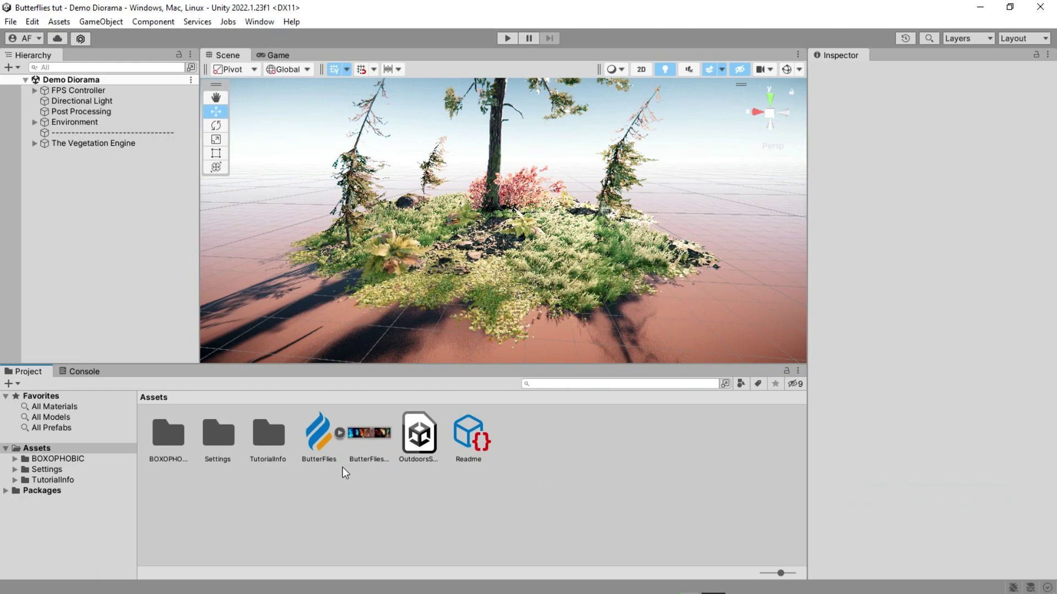
pyautogui.doubleClick(332, 449)
# - Place the ButterFlies effect in the Demo Diorama scene at about X 1.02, Y 1.34, Z 0 and save the scene
pyautogui.moveTo(126, 217); pyautogui.dragTo(126, 218)
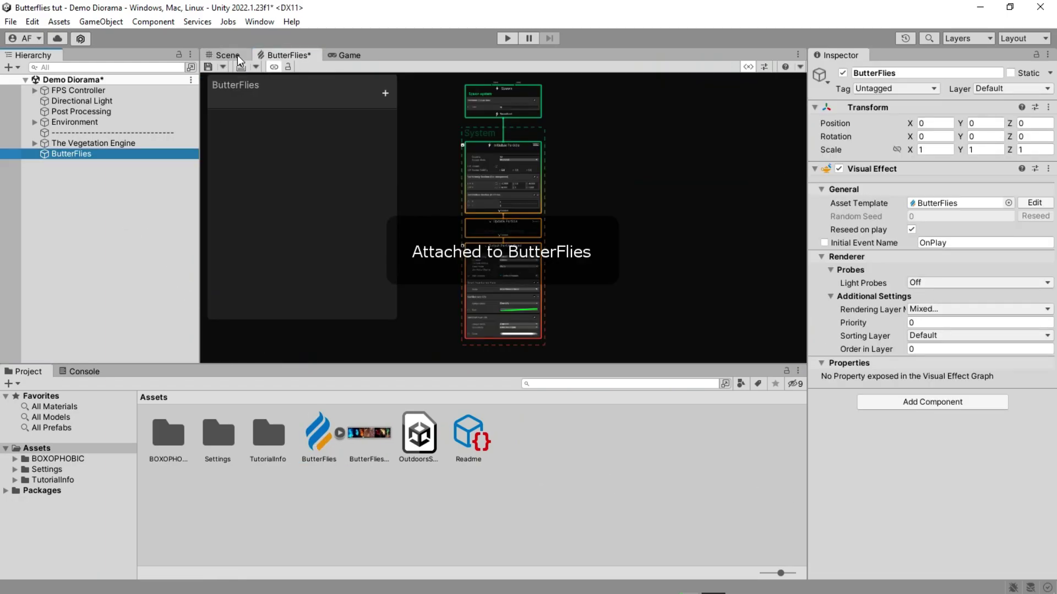
pyautogui.click(225, 56)
pyautogui.press('f')
pyautogui.moveTo(540, 227); pyautogui.dragTo(540, 181)
pyautogui.moveTo(488, 211); pyautogui.dragTo(443, 220)
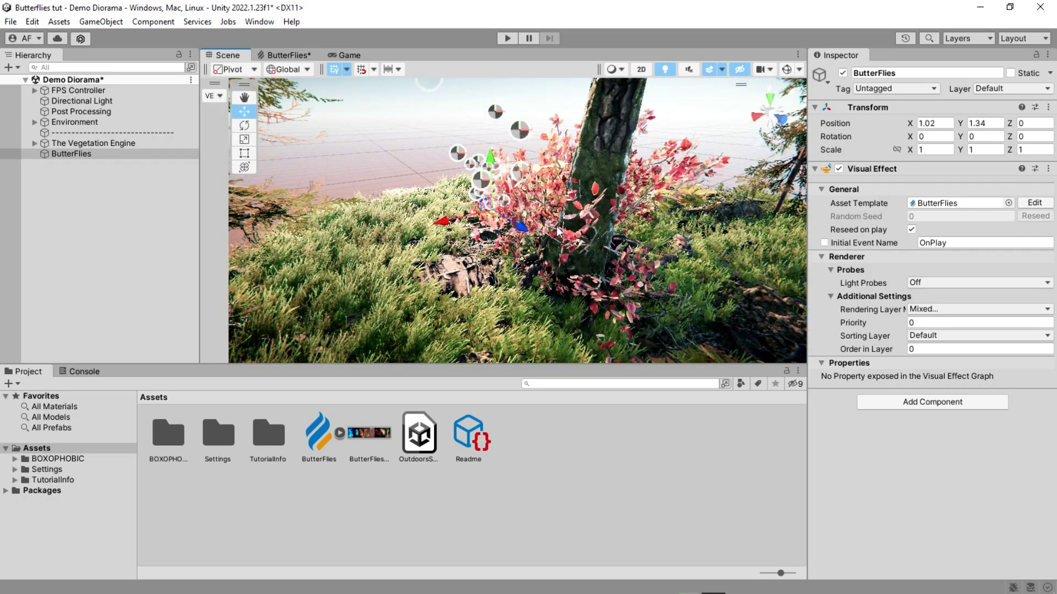
pyautogui.hotkey('ctrl', 's')
pyautogui.press('s')
pyautogui.moveTo(340, 120); pyautogui.dragTo(350, 150, button='right')
# - Return to the ButterFlies graph and maximize its editor, with the Spawn and Initialize Particle contexts in view
pyautogui.click(287, 55)
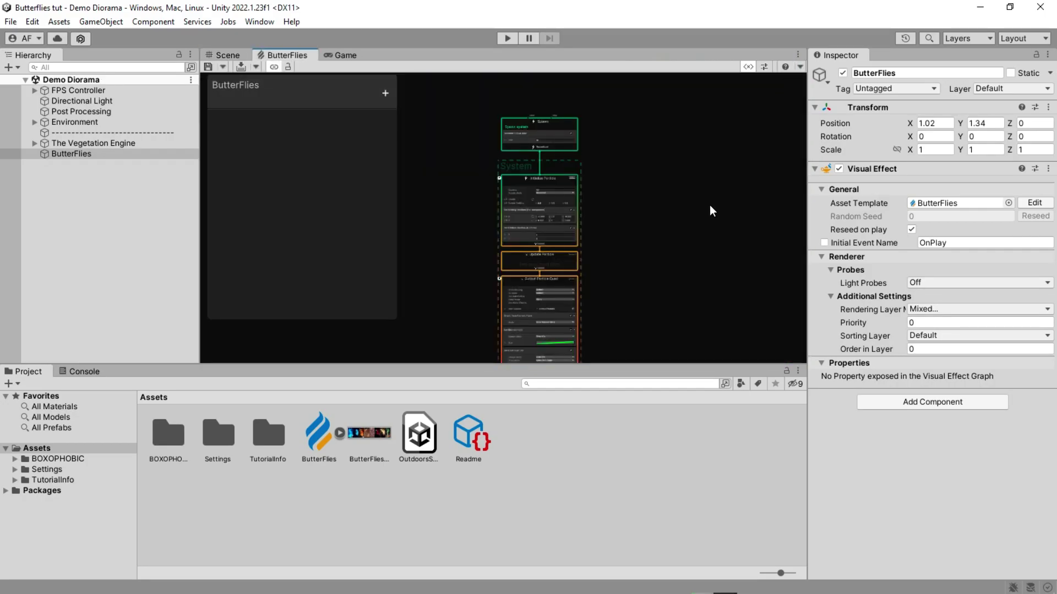
pyautogui.click(797, 54)
pyautogui.click(830, 67)
pyautogui.scroll(3, 755, 366)
pyautogui.moveTo(625, 280); pyautogui.dragTo(716, 282, button='middle')
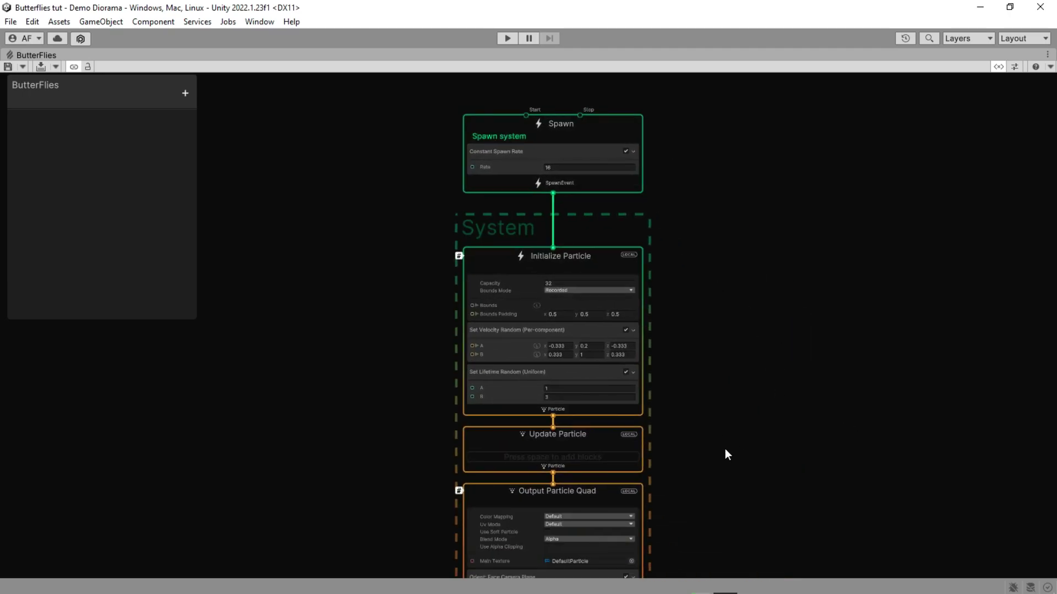
pyautogui.moveTo(725, 448); pyautogui.dragTo(814, 552, button='middle')
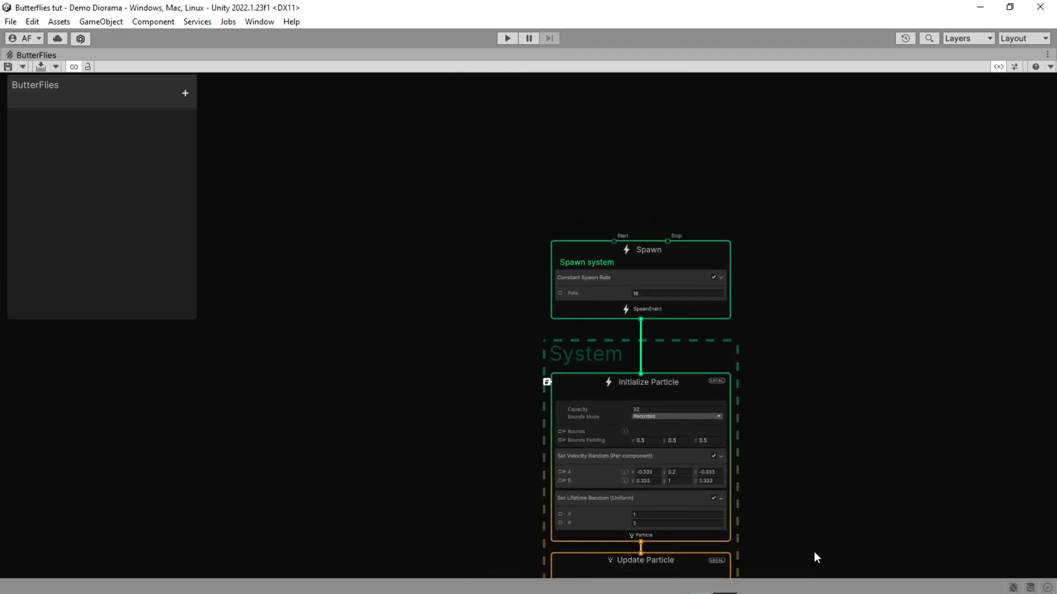
pyautogui.scroll(2, 802, 446)
pyautogui.moveTo(802, 446); pyautogui.dragTo(837, 434, button='middle')
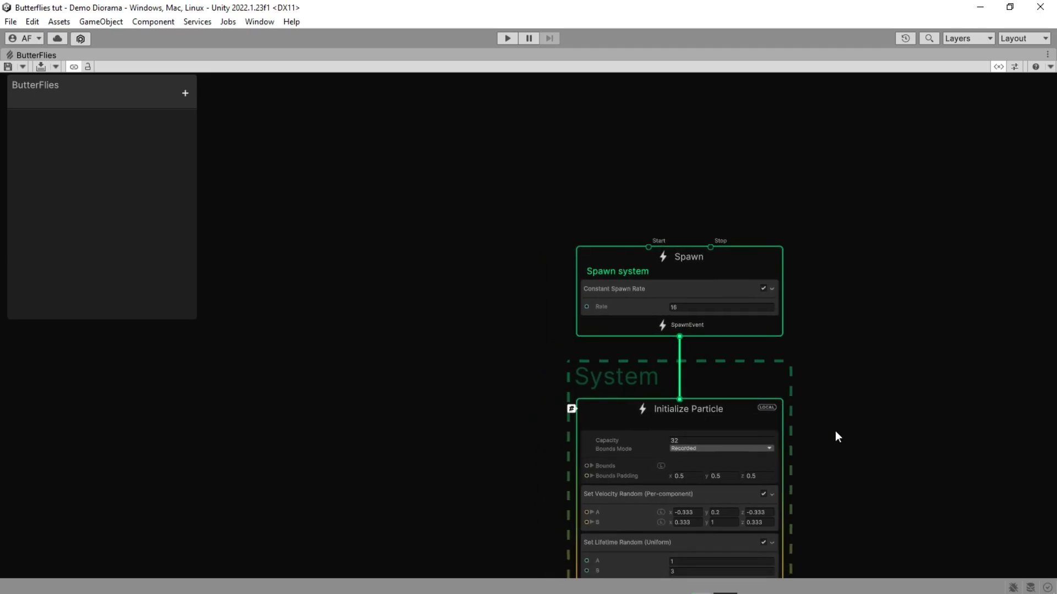
# - Add an exposed float property named Count to the ButterFlies graph with a value of 1
pyautogui.click(185, 95)
pyautogui.click(223, 251)
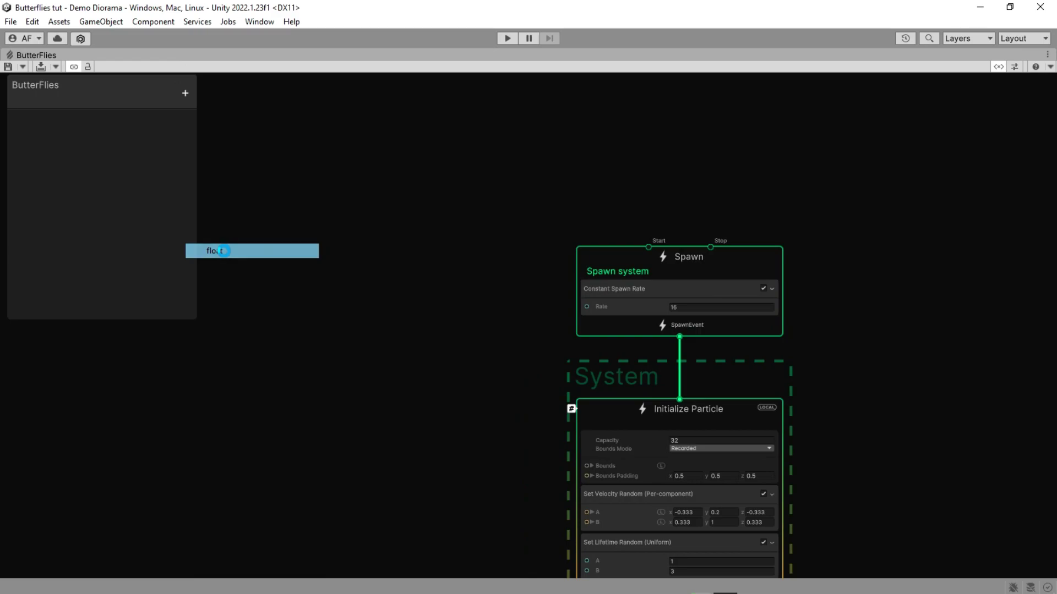
pyautogui.doubleClick(57, 119)
pyautogui.write('Coun')
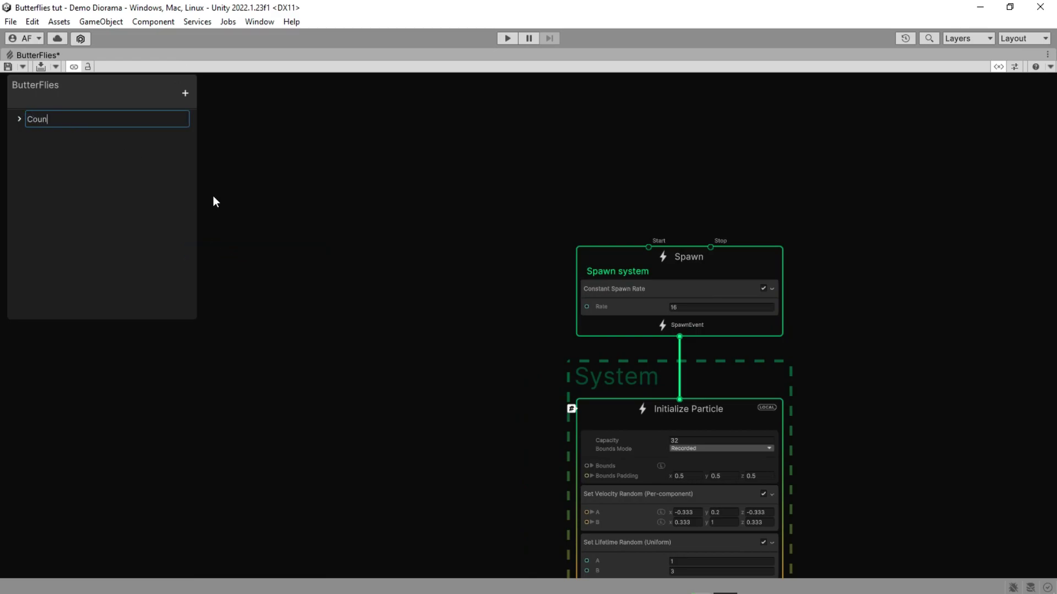
pyautogui.write('t')
pyautogui.press('Return')
pyautogui.click(22, 120)
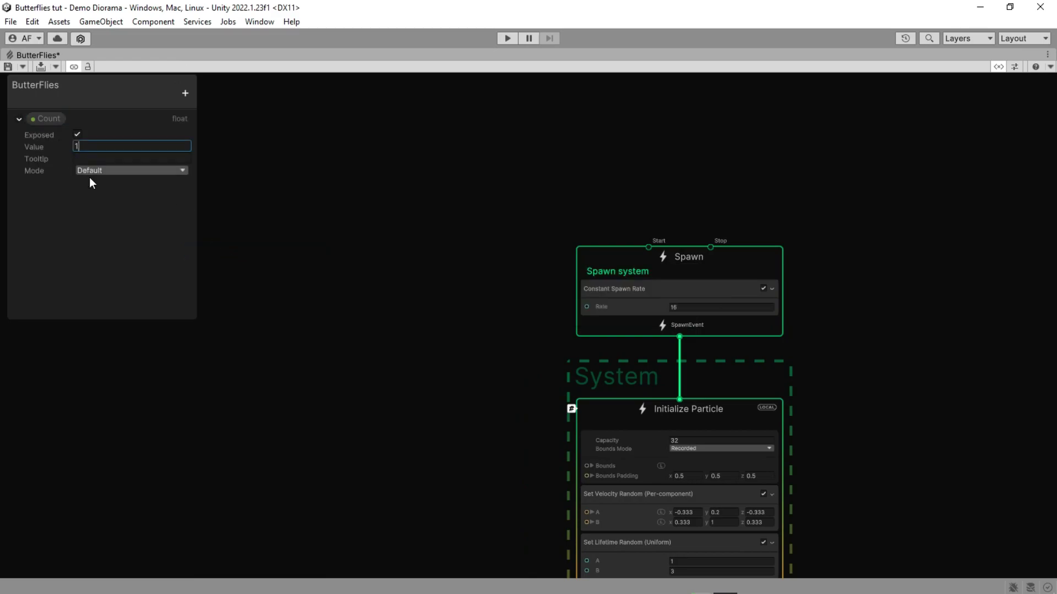
# - Add a second float property named Raduis with a value of 1
pyautogui.click(185, 94)
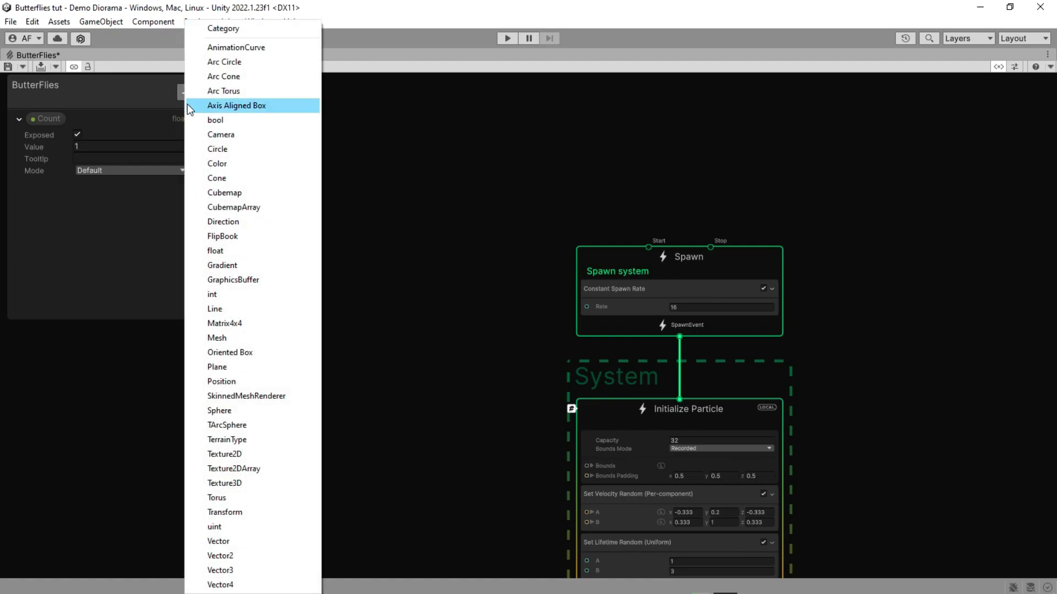
pyautogui.click(225, 251)
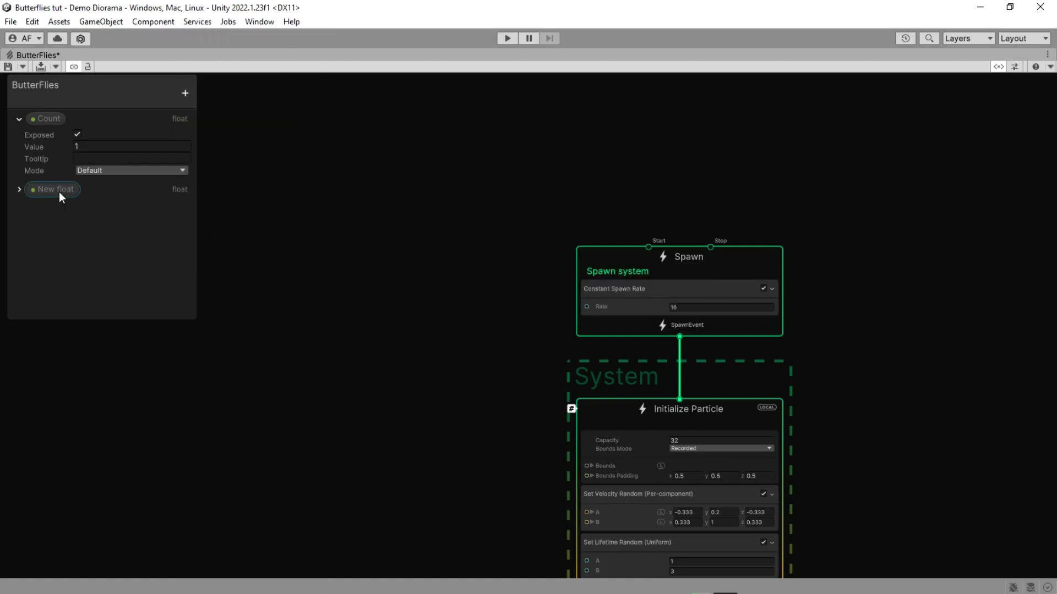
pyautogui.doubleClick(58, 192)
pyautogui.write('Raduis')
pyautogui.press('Return')
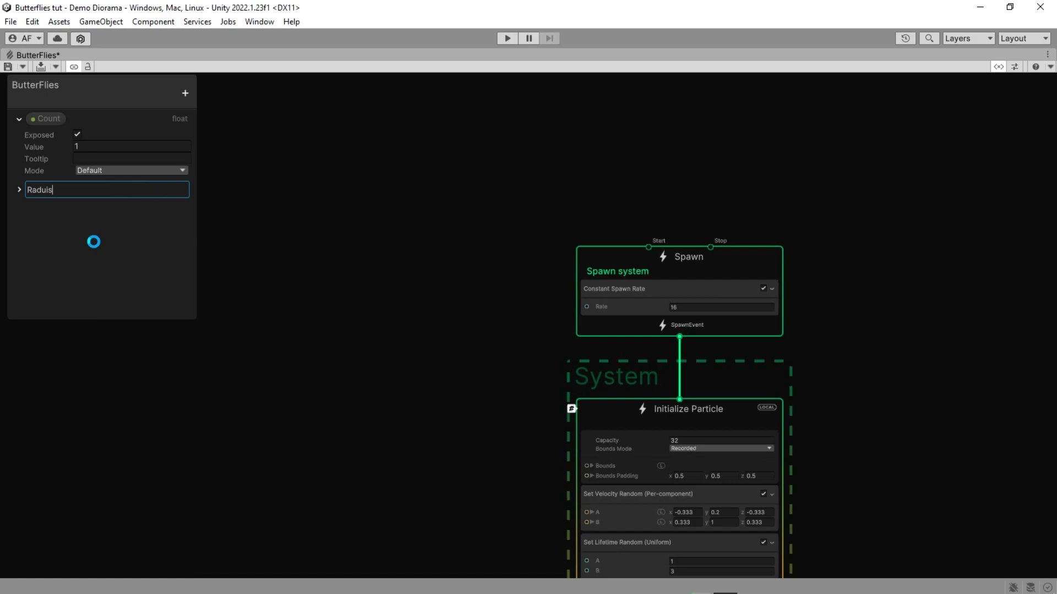
pyautogui.click(19, 189)
pyautogui.click(78, 217)
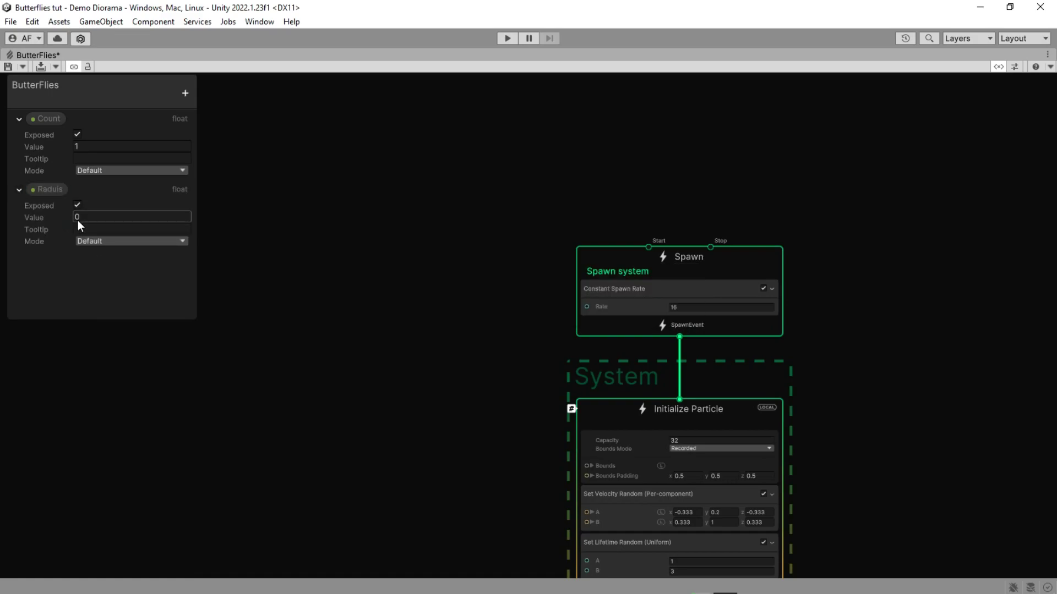
pyautogui.click(106, 275)
# - Add a third float property named Wing Animation Speed with a value of 1
pyautogui.click(185, 93)
pyautogui.click(208, 243)
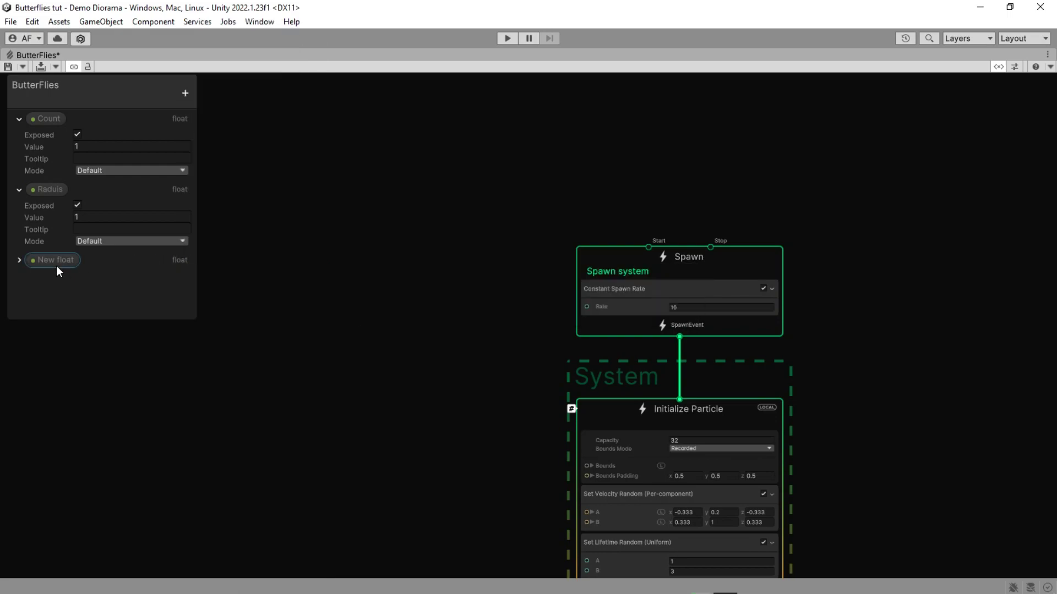
pyautogui.write('Wing An')
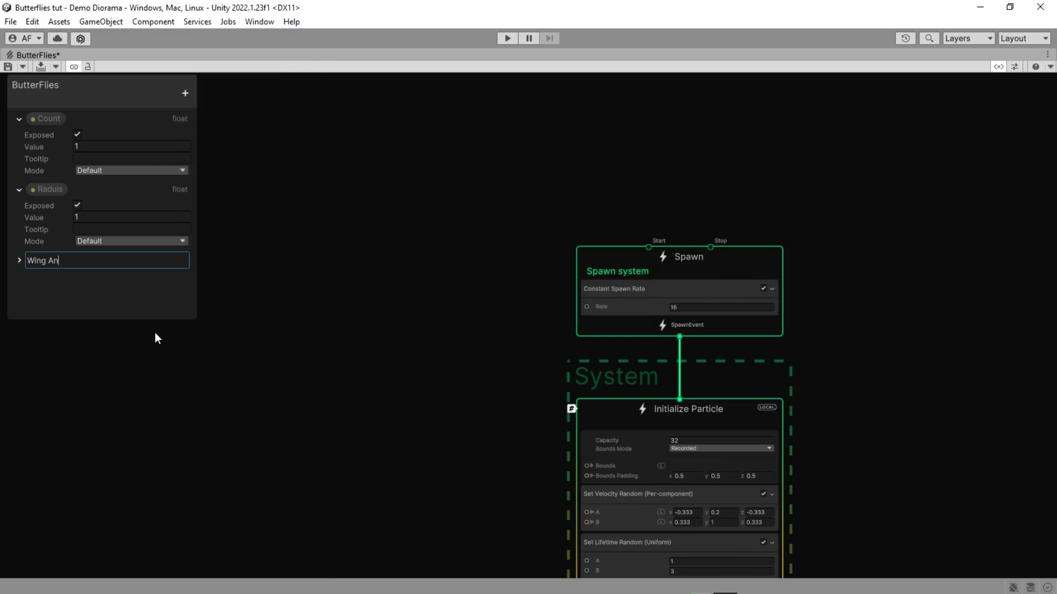
pyautogui.write('imation Speed')
pyautogui.press('Return')
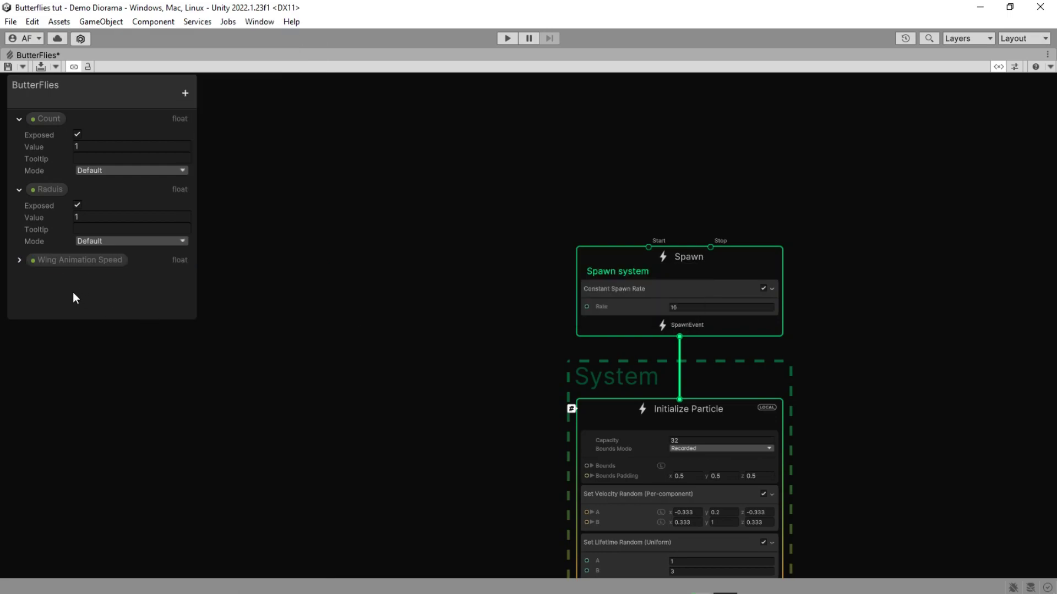
pyautogui.click(19, 261)
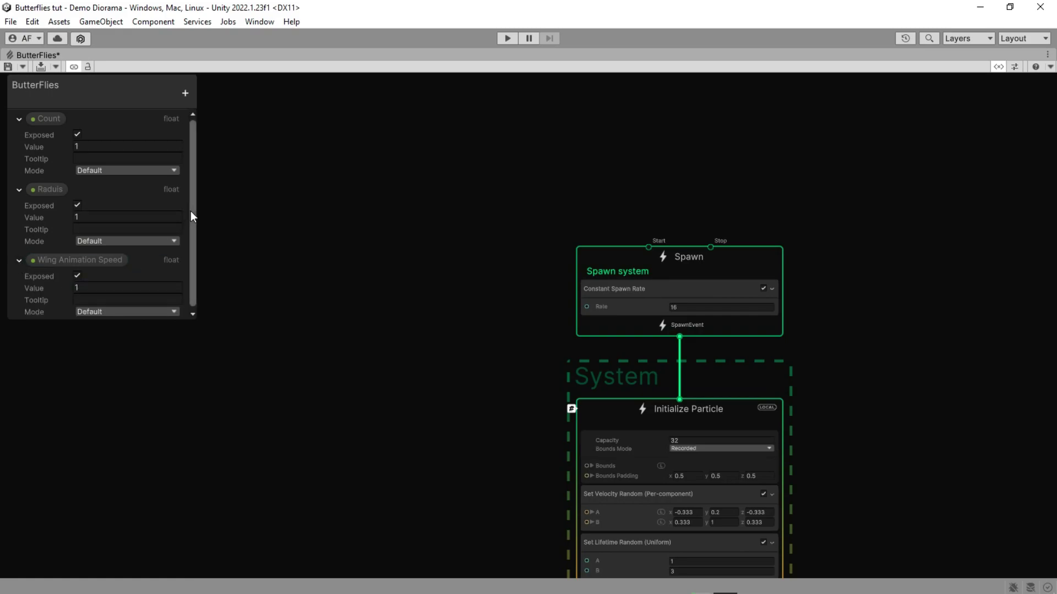
# - Collapse the details of the Count, Raduis and Wing Animation Speed properties
pyautogui.click(18, 119)
pyautogui.click(19, 137)
pyautogui.click(19, 155)
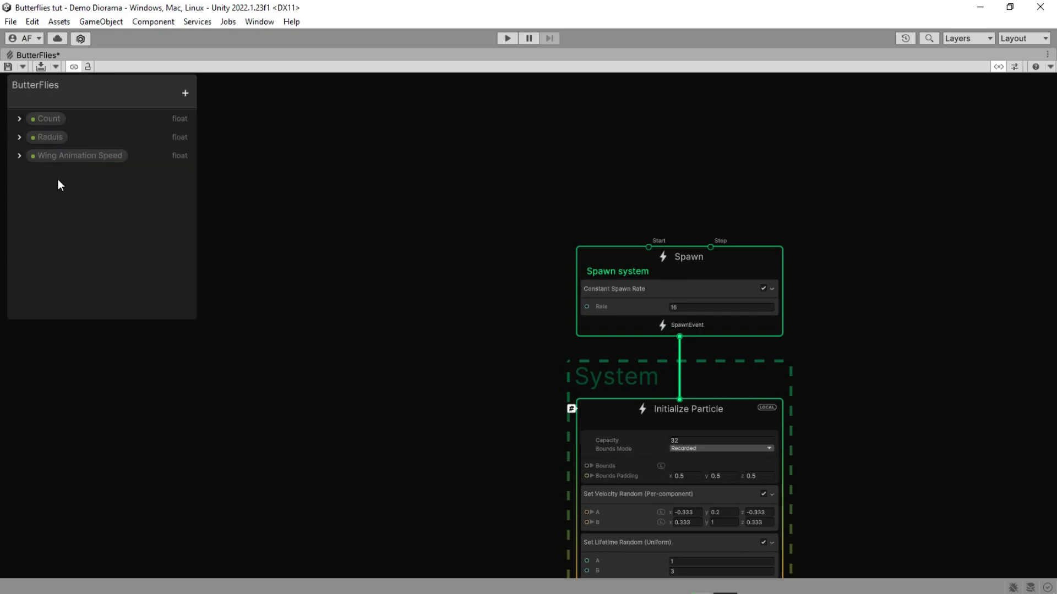
# - Replace the Constant Spawn Rate block in the Spawn context with a Single Burst block
pyautogui.scroll(4, 632, 319)
pyautogui.click(568, 318)
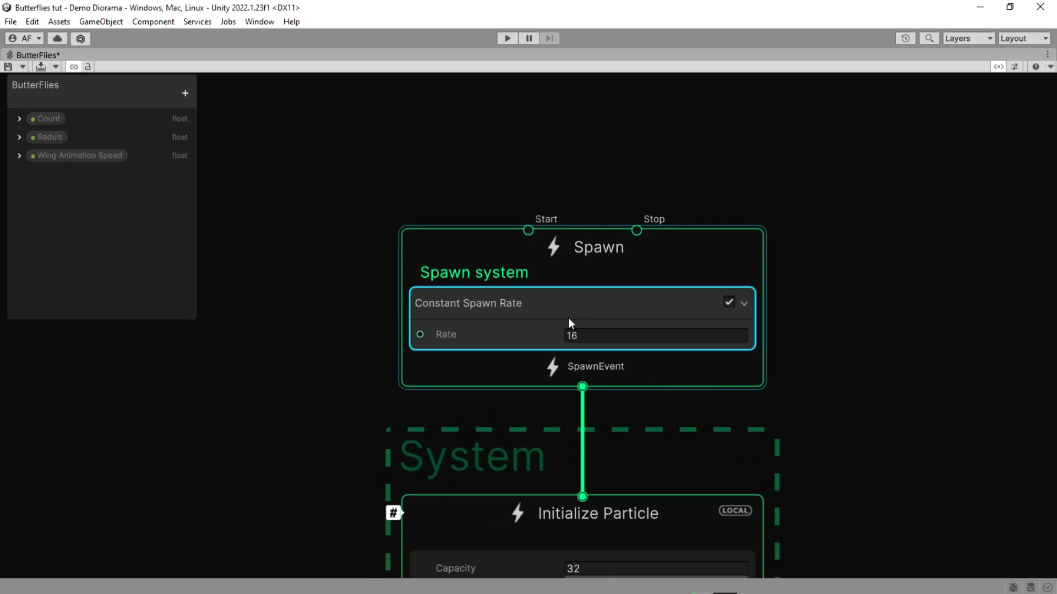
pyautogui.rightClick(570, 319)
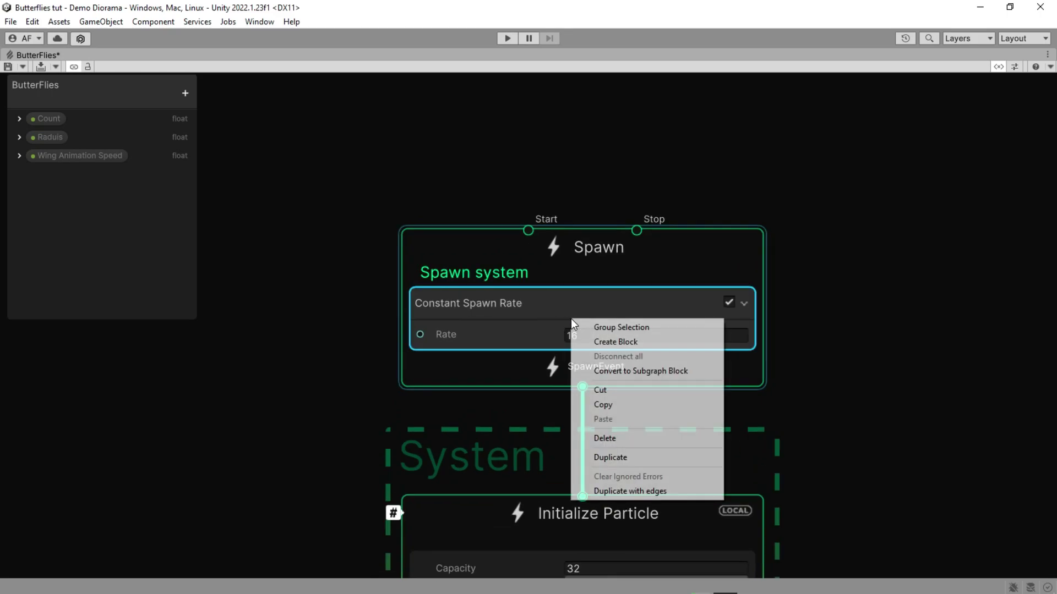
pyautogui.click(605, 440)
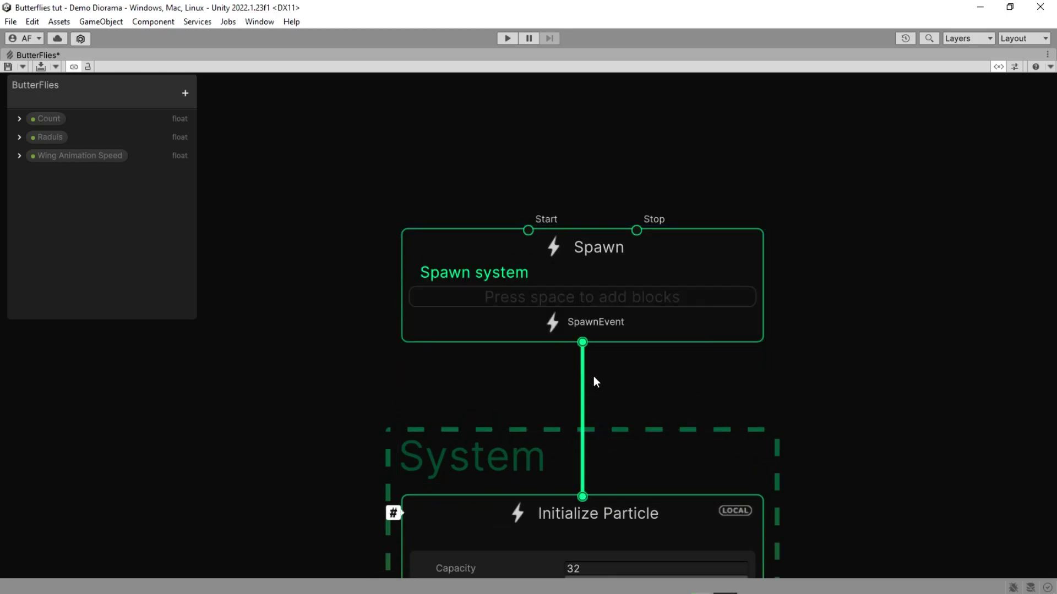
pyautogui.press('space')
pyautogui.write('sin')
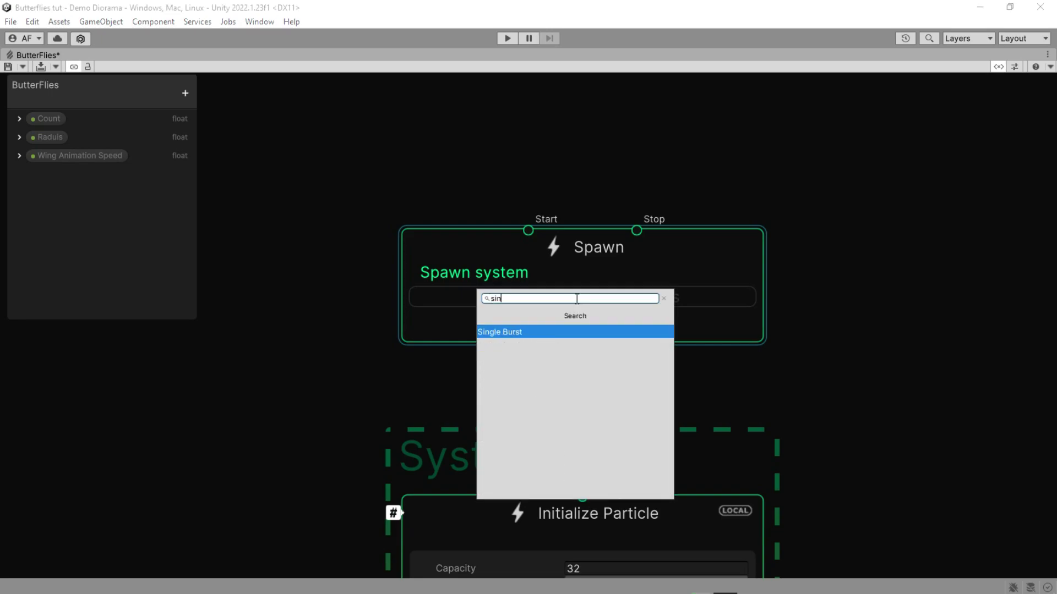
pyautogui.press('Return')
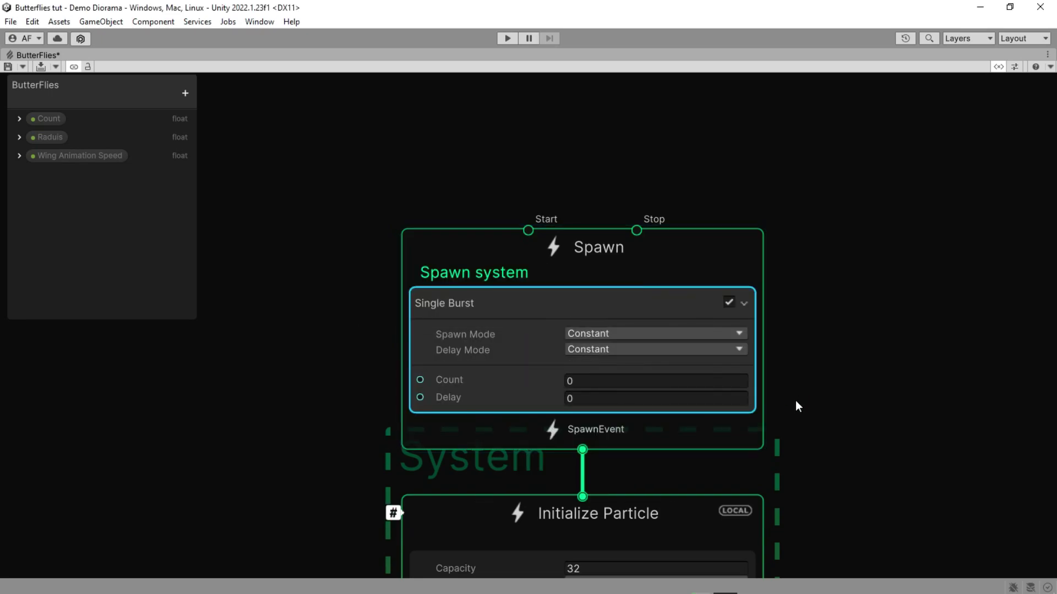
# - Connect the Count property to the Count input of the Single Burst block
pyautogui.moveTo(48, 119); pyautogui.dragTo(420, 380)
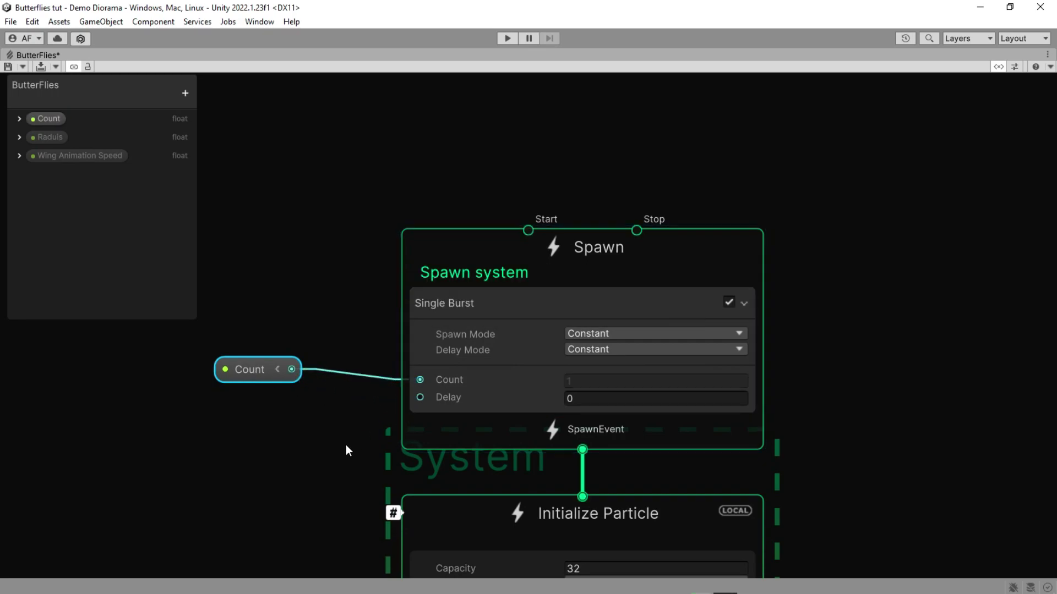
# - Set the bounds mode of the Initialize Particle context to Manual
pyautogui.moveTo(346, 445); pyautogui.dragTo(395, 422, button='middle')
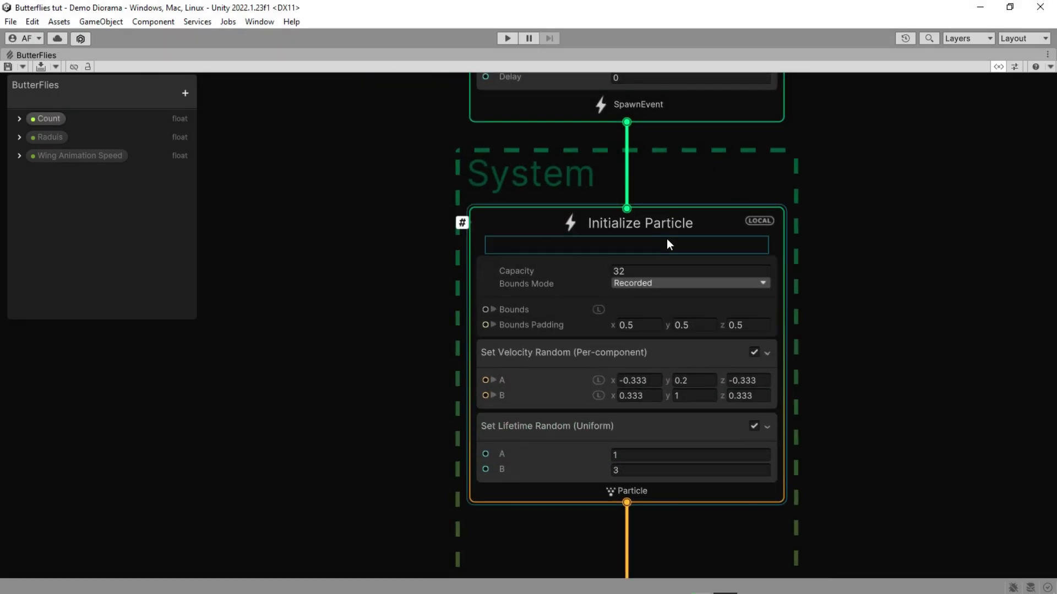
pyautogui.click(671, 284)
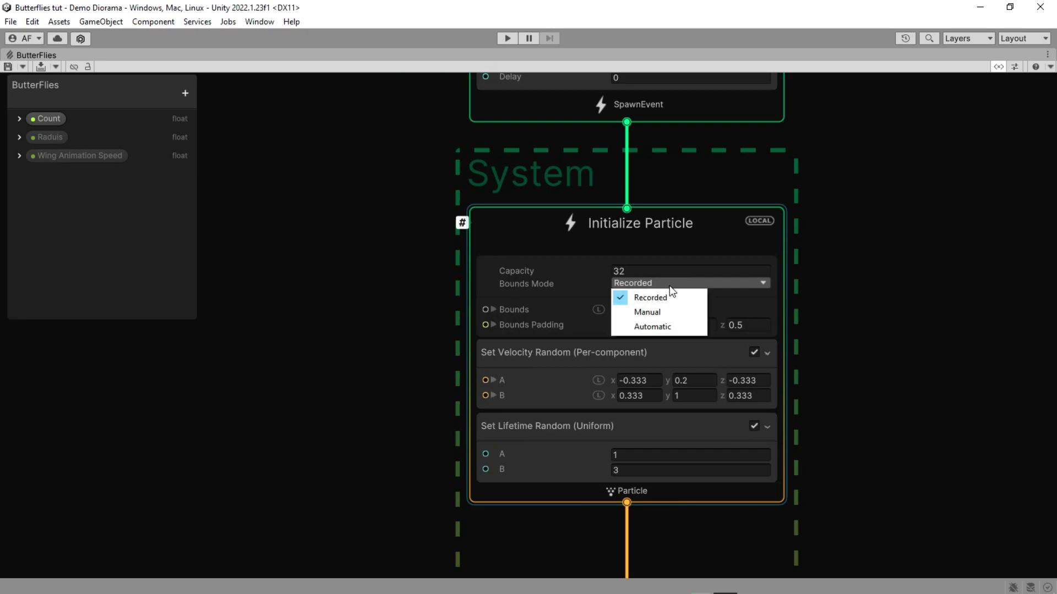
pyautogui.click(649, 312)
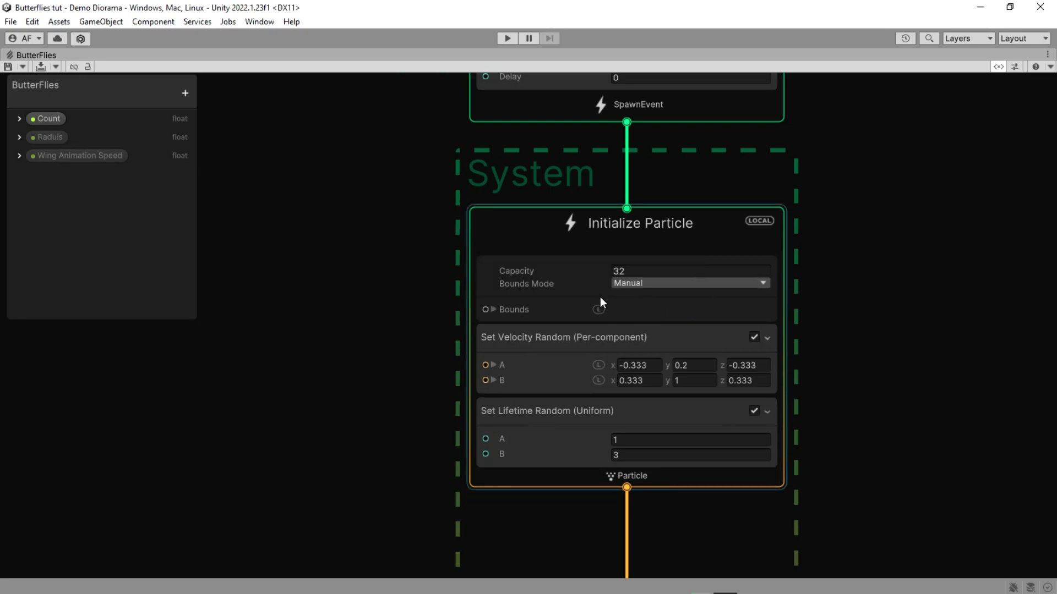
# - Set the Initialize Particle bounds center to 0, 0, 0 and the bounds size to 4, 4, 4
pyautogui.click(493, 310)
pyautogui.click(639, 326)
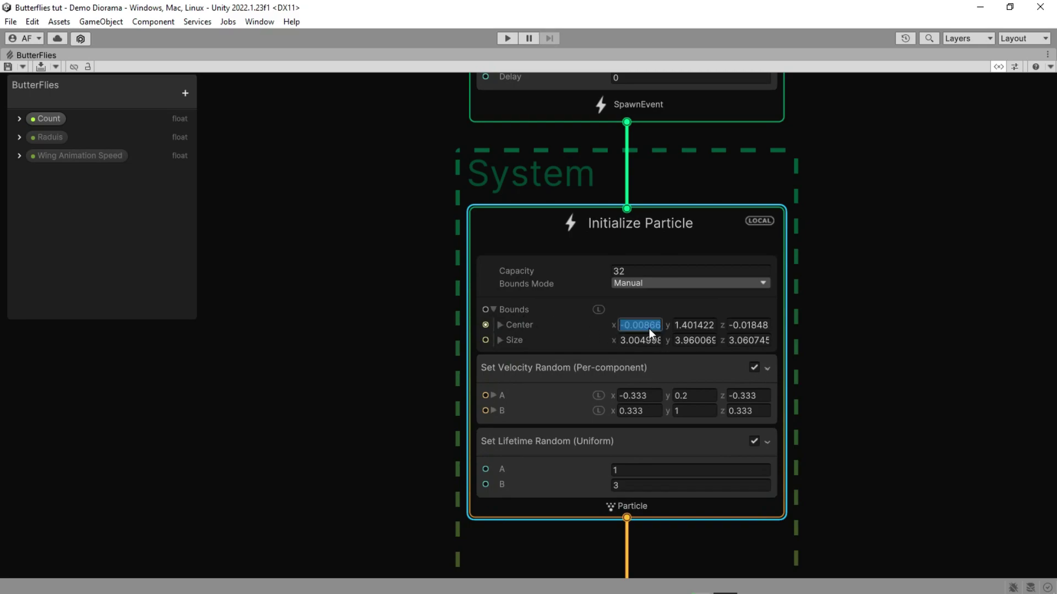
pyautogui.write('0')
pyautogui.click(674, 328)
pyautogui.write('07')
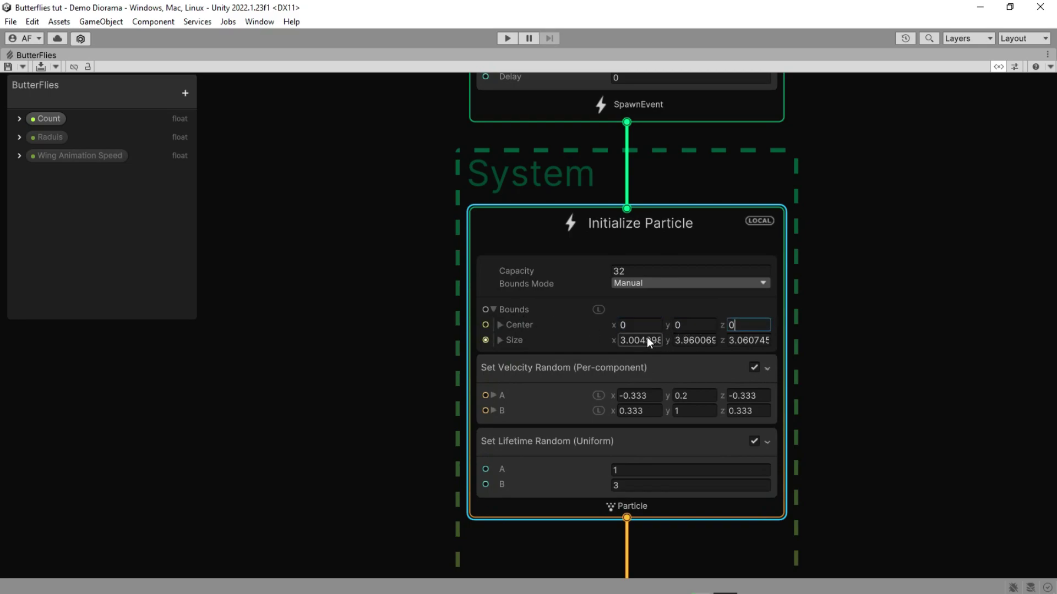
pyautogui.write('4')
pyautogui.click(697, 343)
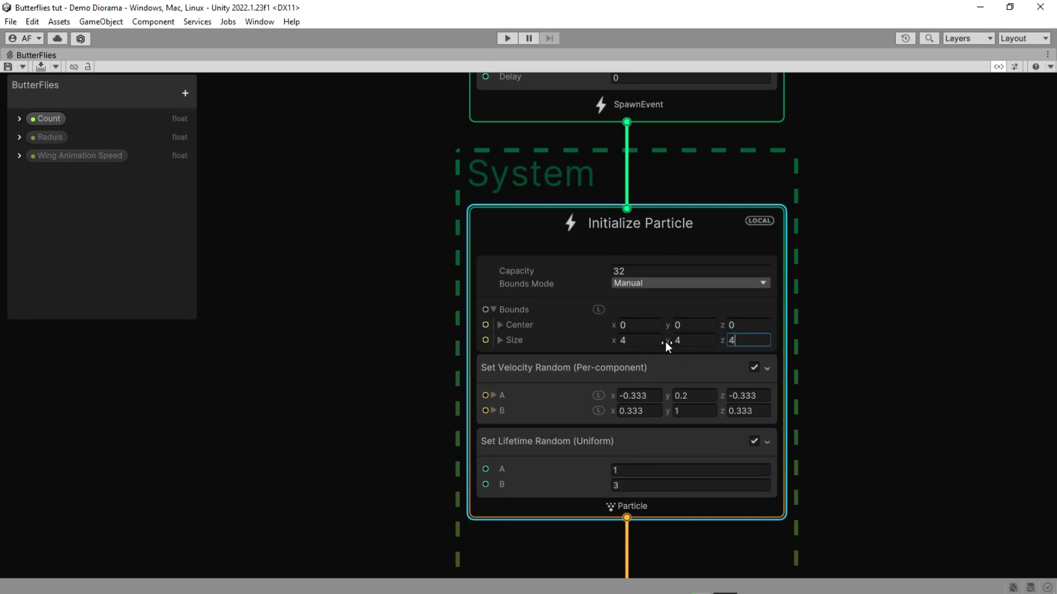
# - Delete the Set Velocity Random and Set Lifetime Random blocks from the Initialize Particle context
pyautogui.moveTo(637, 369); pyautogui.dragTo(683, 319, button='middle')
pyautogui.rightClick(682, 319)
pyautogui.click(721, 440)
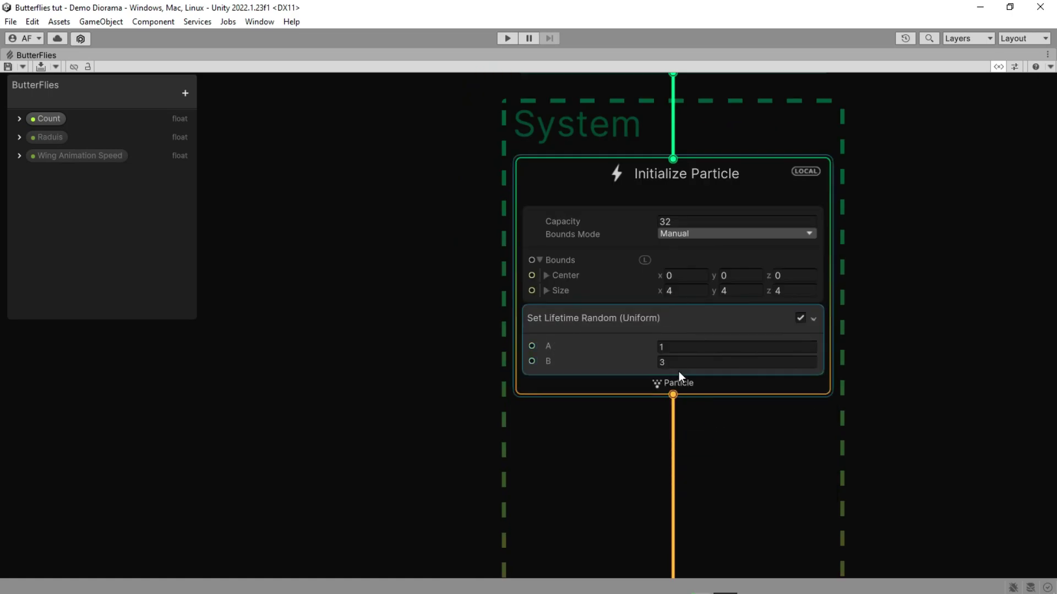
pyautogui.rightClick(666, 322)
pyautogui.click(705, 440)
# - Add a Set Position (Shape: Arc Sphere) block to the Initialize Particle context
pyautogui.press('space')
pyautogui.write('se')
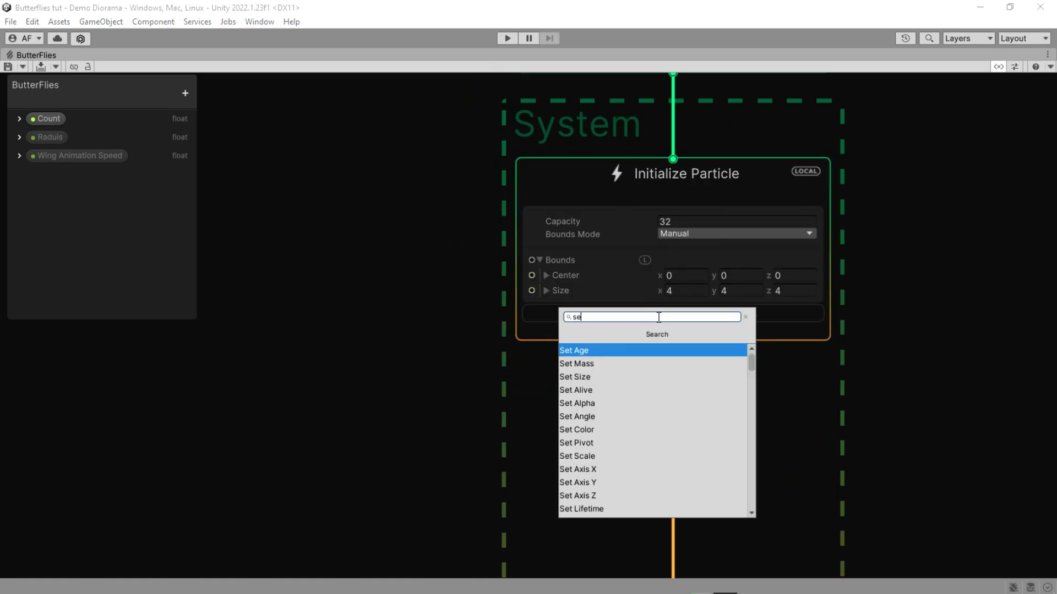
pyautogui.write('t positi')
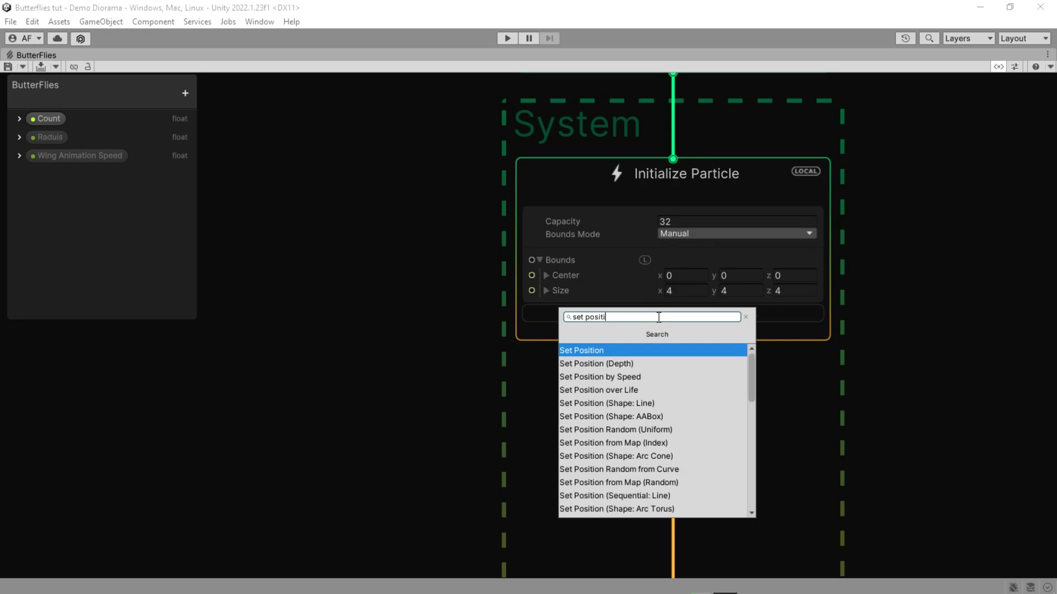
pyautogui.write('on sp')
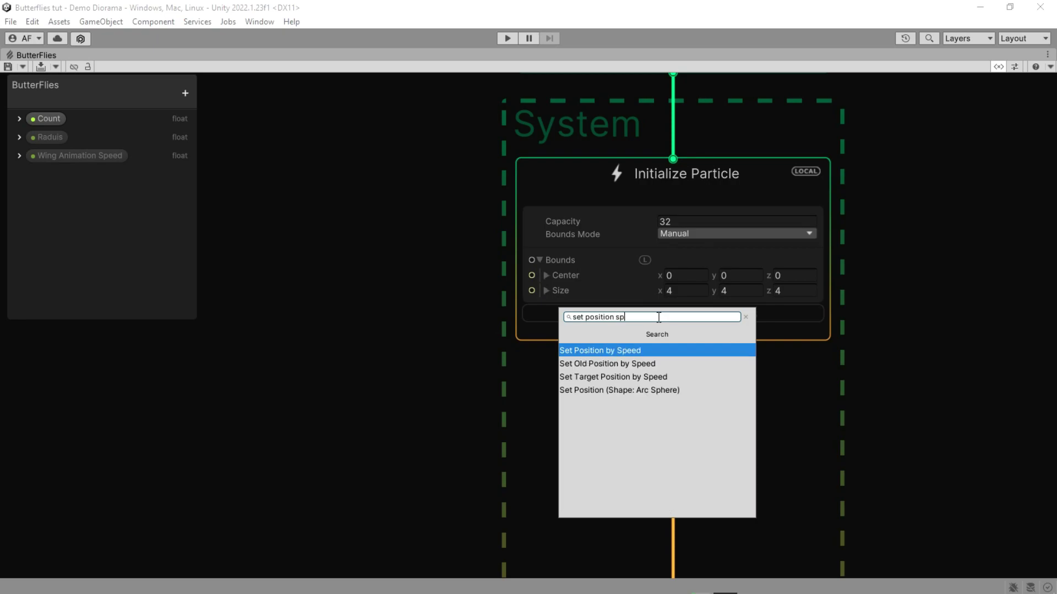
pyautogui.click(633, 390)
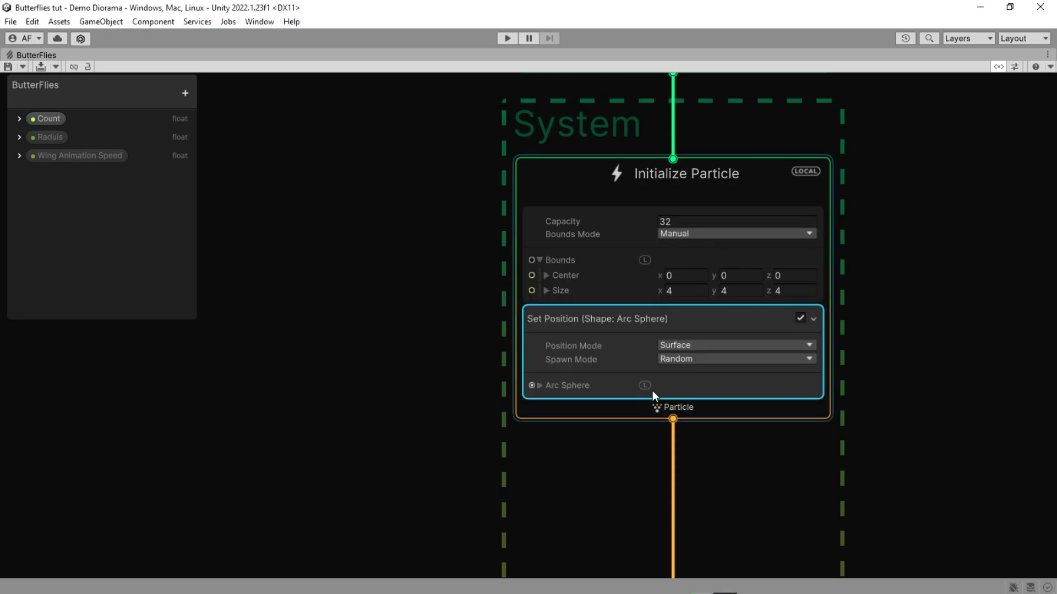
# - Set the Arc Sphere block's position mode to Volume and its spawn mode to Random
pyautogui.scroll(1, 659, 409)
pyautogui.scroll(-1, 659, 409)
pyautogui.scroll(1, 631, 430)
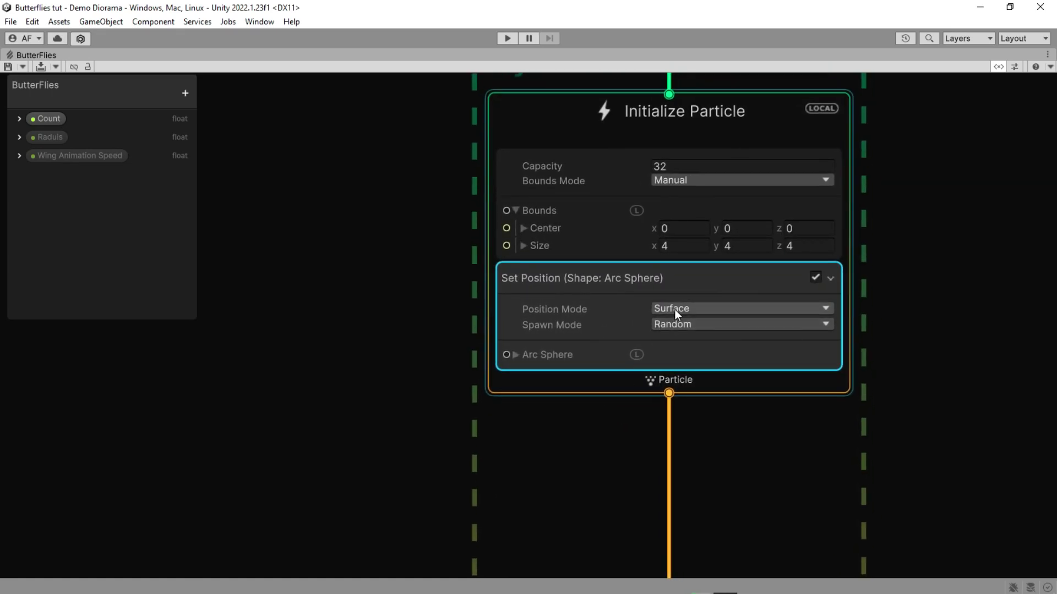
pyautogui.click(695, 308)
pyautogui.click(688, 338)
pyautogui.click(697, 325)
pyautogui.click(691, 339)
# - Expose the Arc Sphere's sphere settings and connect the Raduis property to the sphere's Radius input
pyautogui.click(548, 355)
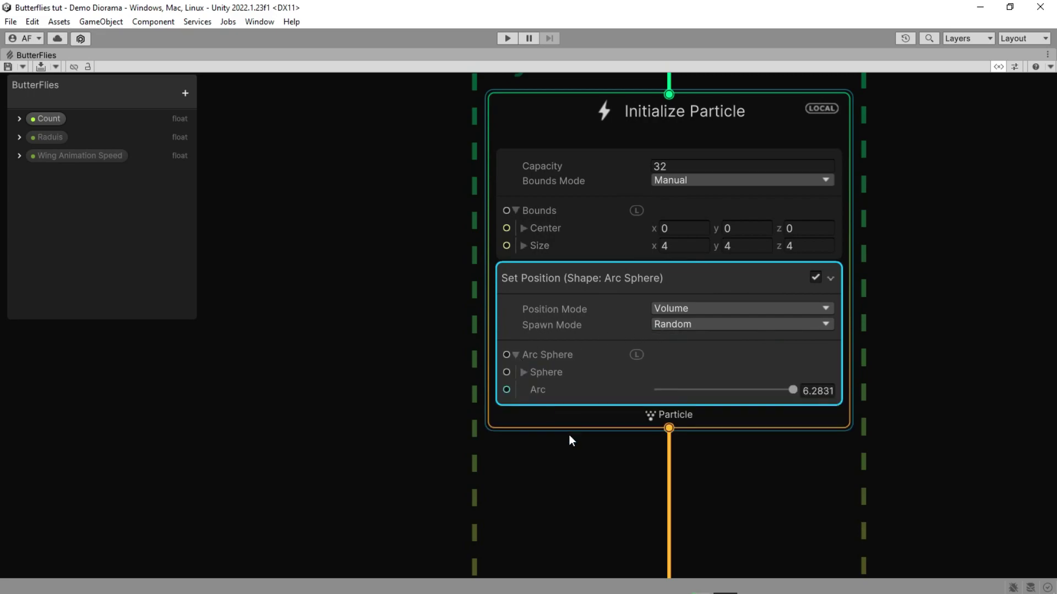
pyautogui.moveTo(549, 401); pyautogui.dragTo(562, 332, button='middle')
pyautogui.click(536, 304)
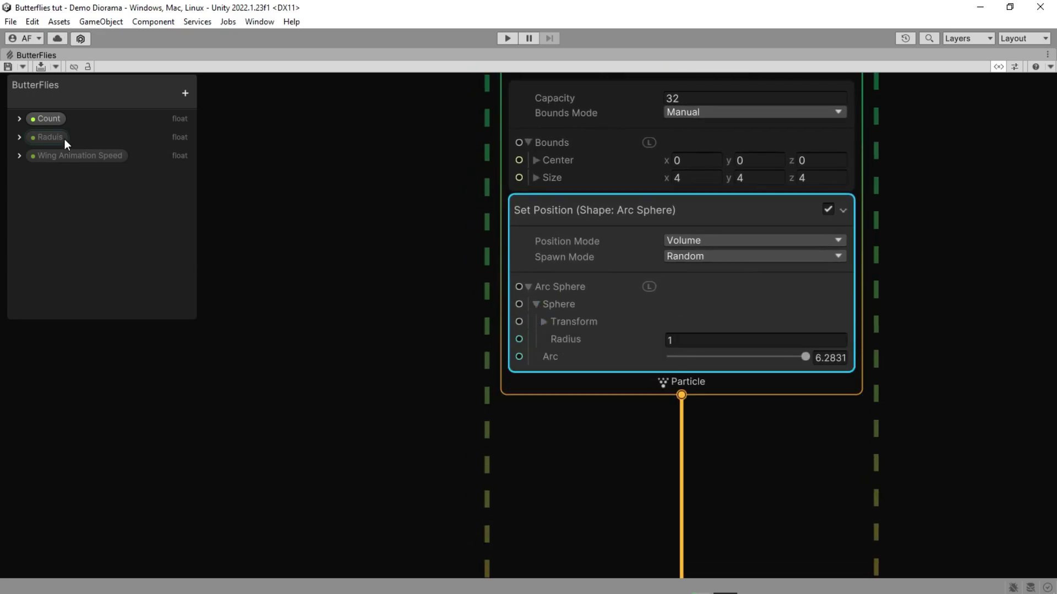
pyautogui.moveTo(61, 138); pyautogui.dragTo(299, 250)
pyautogui.moveTo(428, 346); pyautogui.dragTo(519, 339)
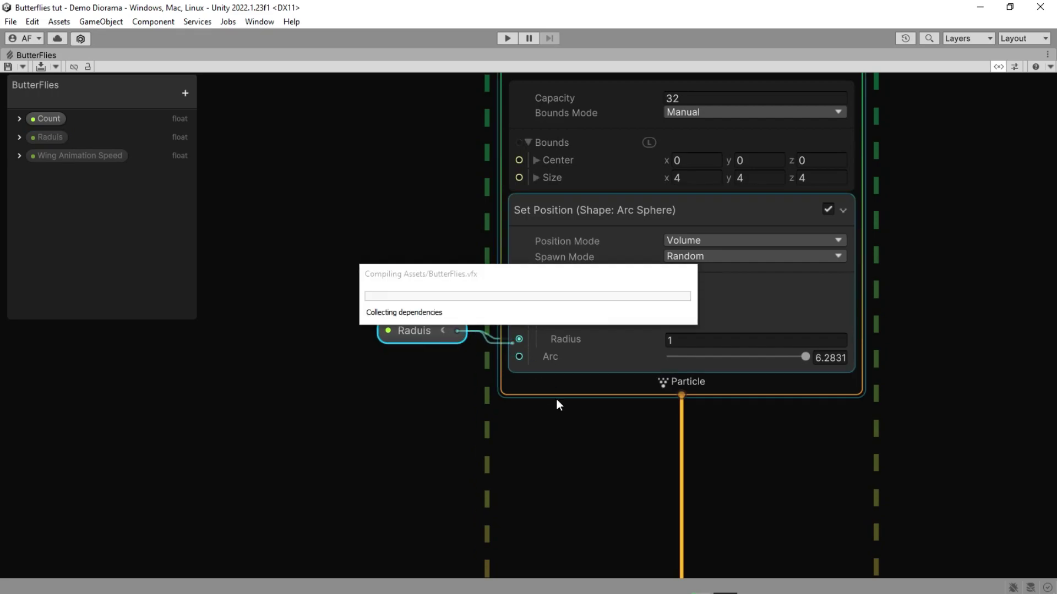
pyautogui.moveTo(423, 328); pyautogui.dragTo(435, 320)
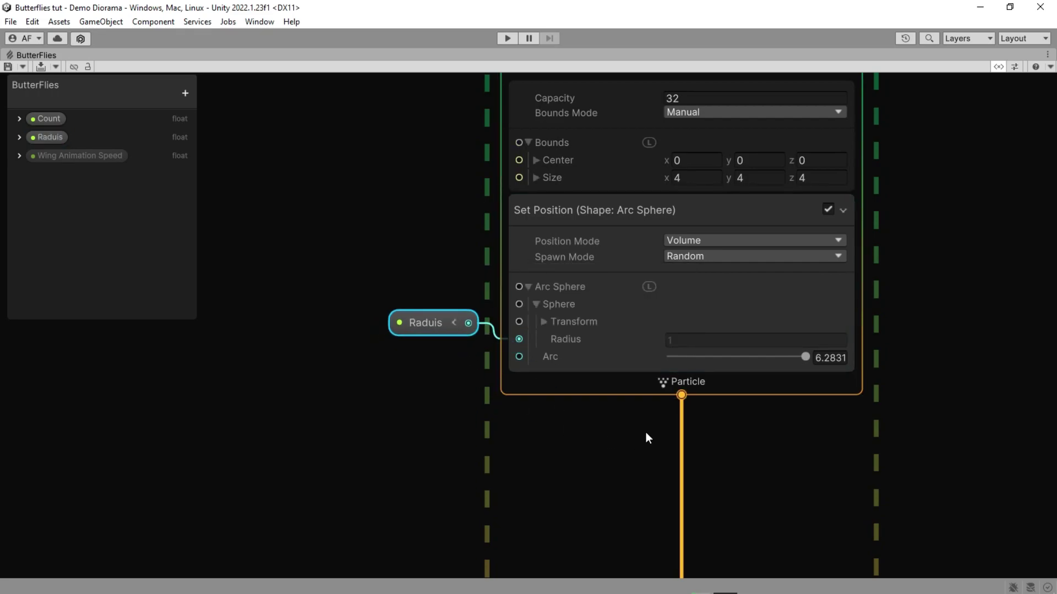
# - Add a Set Direction block below the Set Position block in the Initialize Particle context
pyautogui.moveTo(645, 431); pyautogui.dragTo(626, 434, button='middle')
pyautogui.press('space')
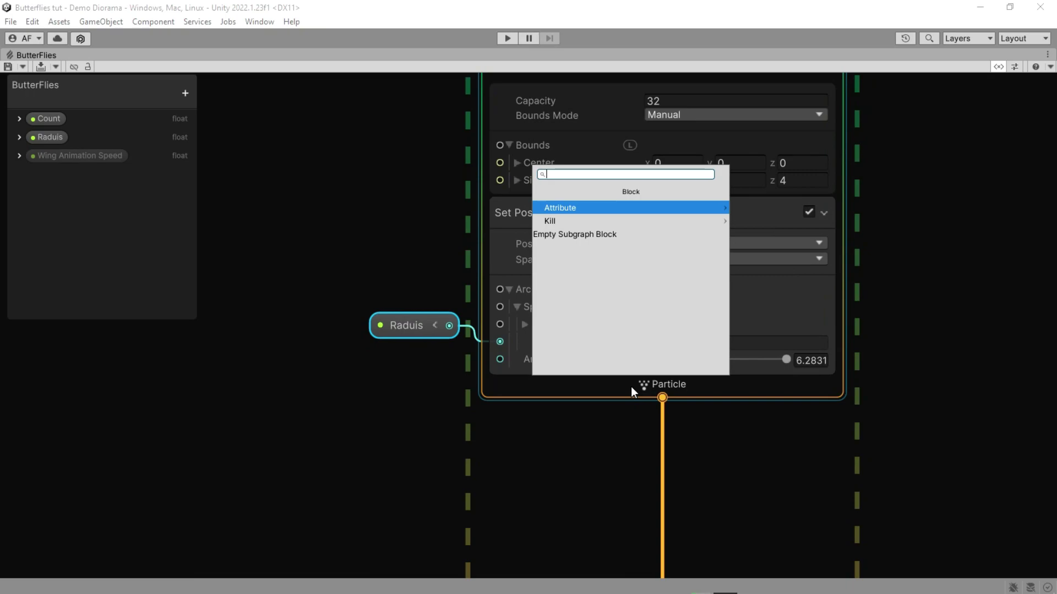
pyautogui.write('set dire')
pyautogui.press('Return')
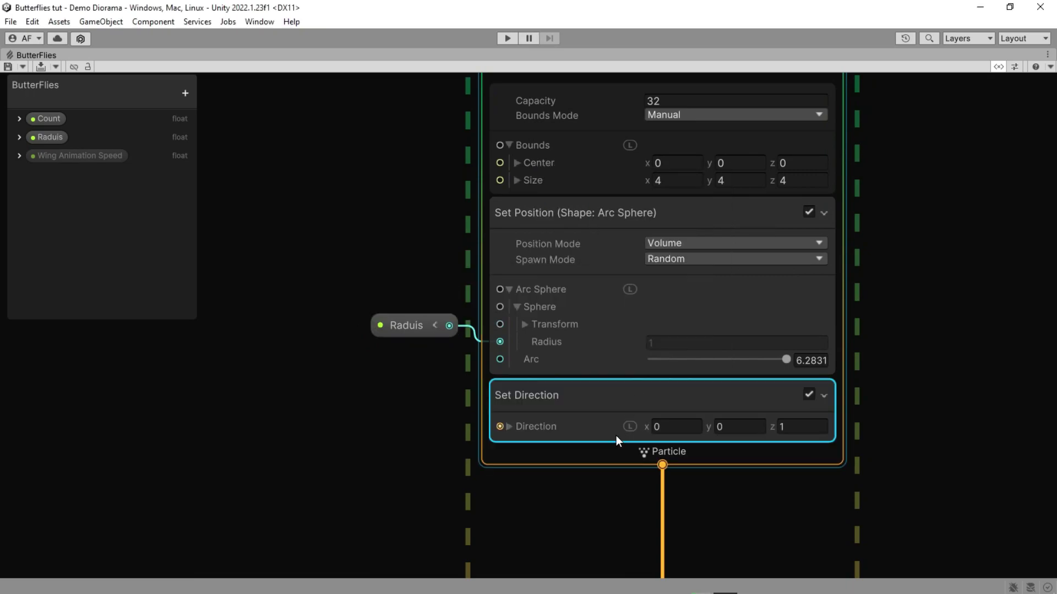
# - Add a Get Attribute: position node in the empty graph area beside the Initialize Particle context
pyautogui.moveTo(545, 477); pyautogui.dragTo(576, 464, button='middle')
pyautogui.click(590, 456)
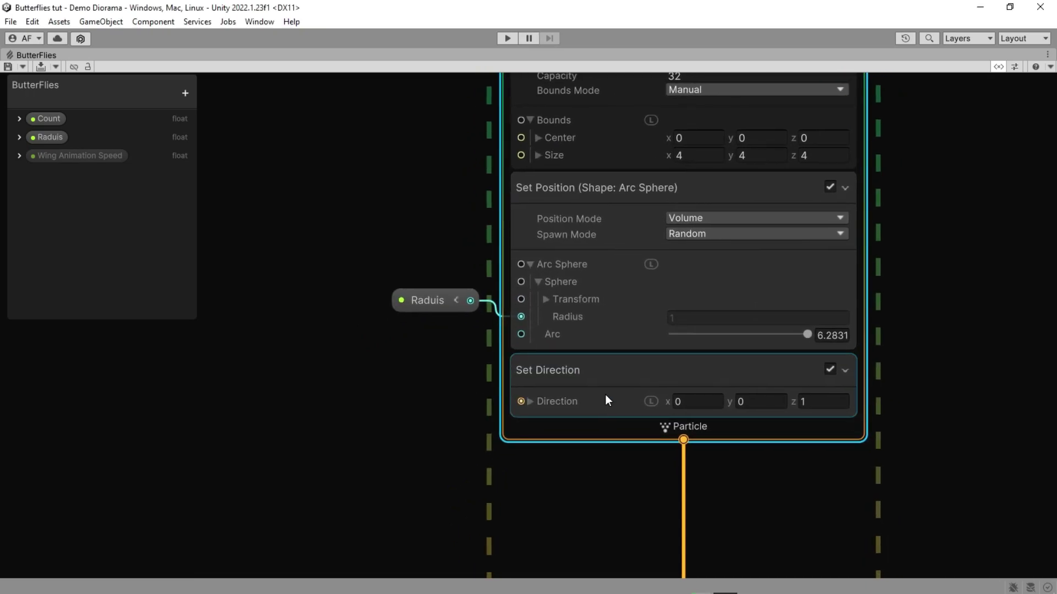
pyautogui.scroll(-1, 624, 409)
pyautogui.moveTo(495, 437); pyautogui.dragTo(559, 416, button='middle')
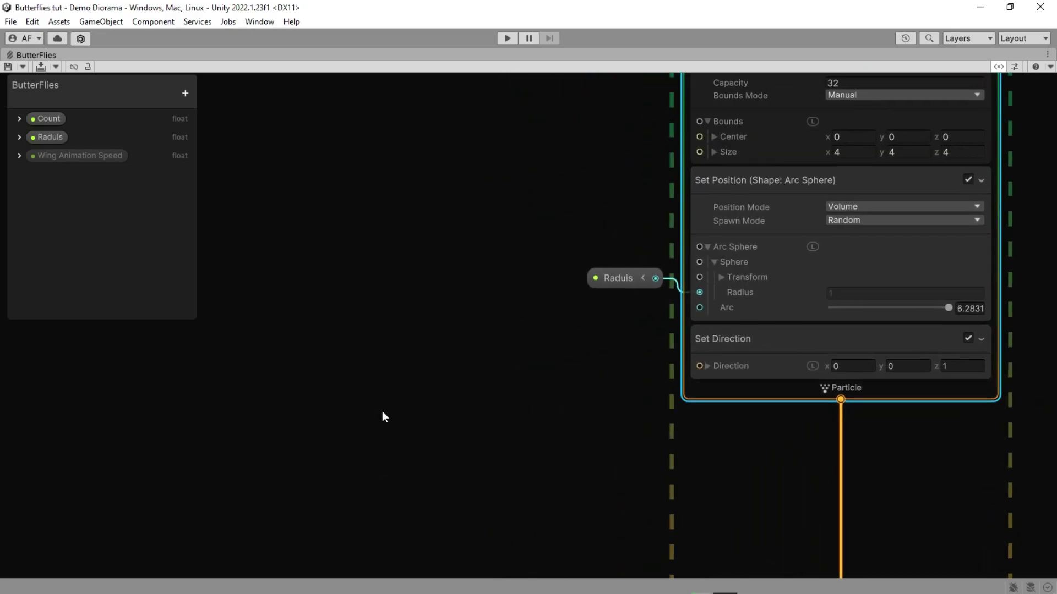
pyautogui.scroll(-1, 363, 407)
pyautogui.moveTo(361, 407); pyautogui.dragTo(439, 408, button='middle')
pyautogui.press('space')
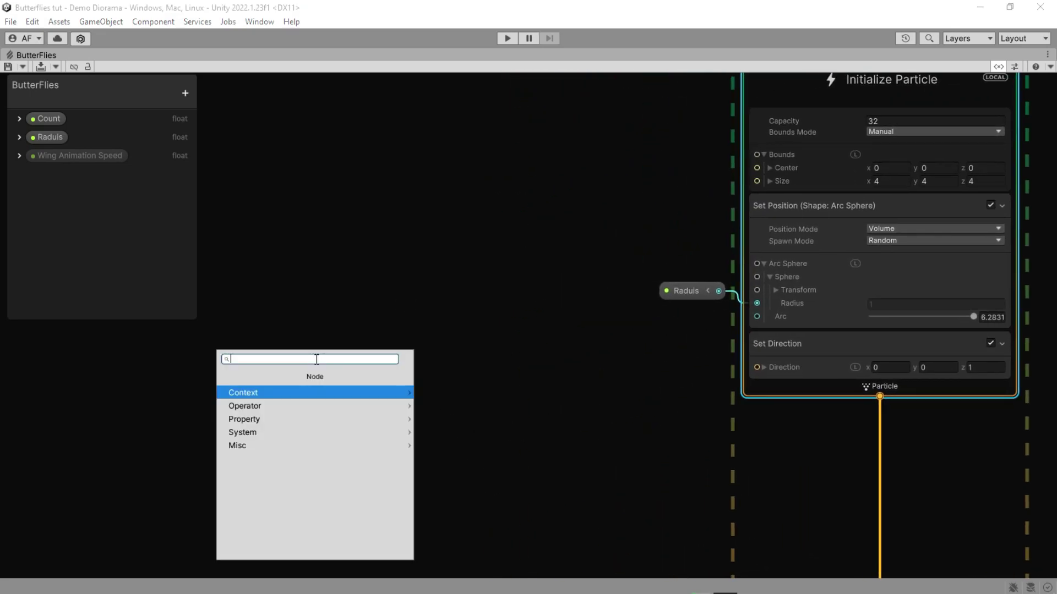
pyautogui.write('get posi')
pyautogui.press('Return')
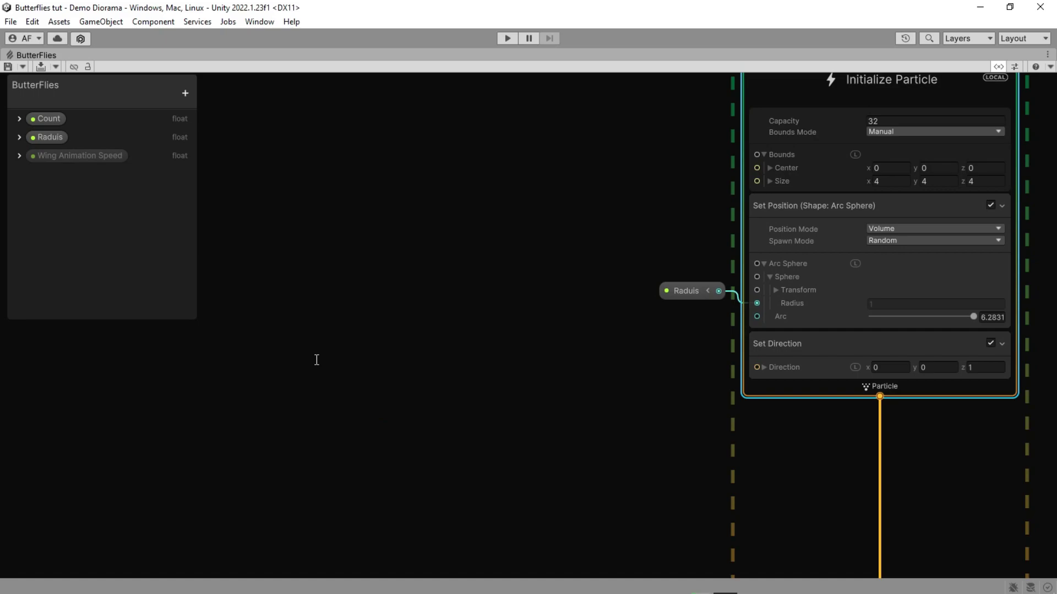
# - Move the Get Attribute: position node farther from the Initialize Particle context to make room for more nodes
pyautogui.scroll(3, 512, 444)
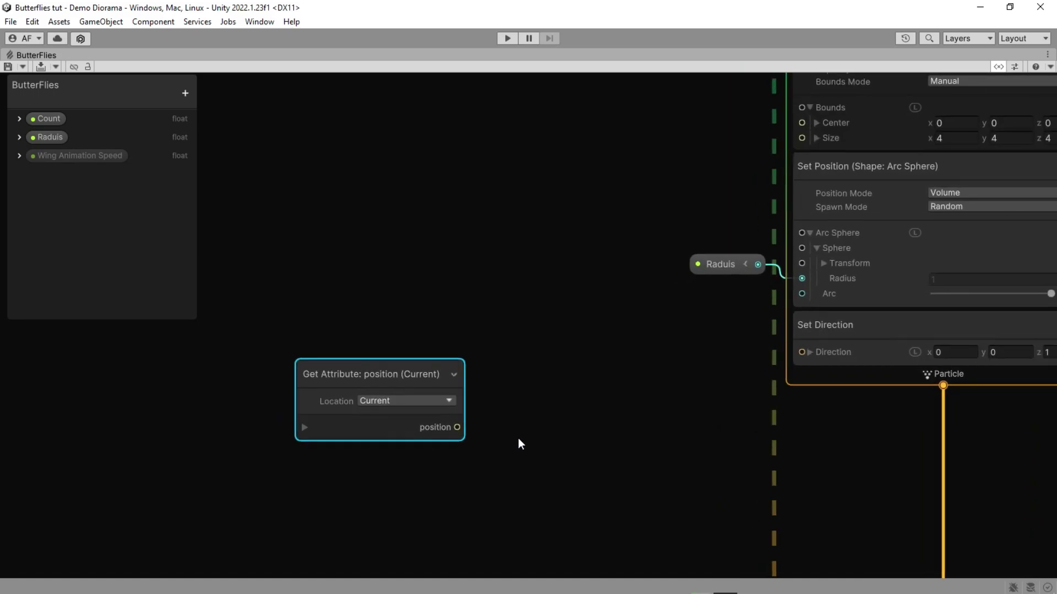
pyautogui.scroll(-1, 518, 439)
pyautogui.moveTo(518, 439); pyautogui.dragTo(614, 423, button='middle')
pyautogui.moveTo(502, 374); pyautogui.dragTo(275, 350)
pyautogui.moveTo(359, 370); pyautogui.dragTo(424, 376, button='middle')
pyautogui.moveTo(323, 358); pyautogui.dragTo(289, 338)
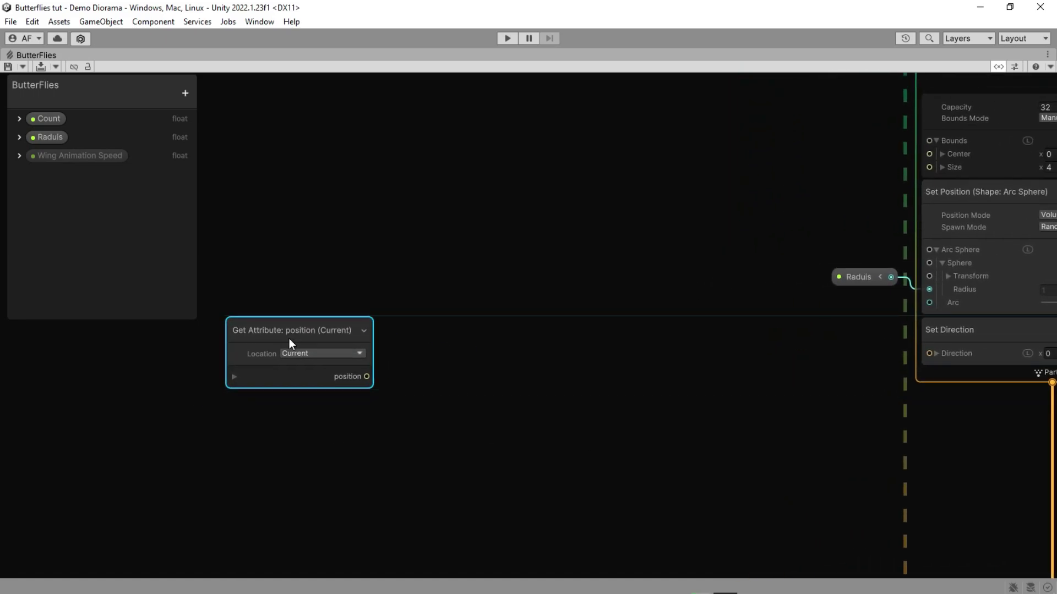
# - Add a Normalize node fed by the position output of the Get Attribute node
pyautogui.moveTo(366, 377); pyautogui.dragTo(412, 389)
pyautogui.write('norm')
pyautogui.press('Return')
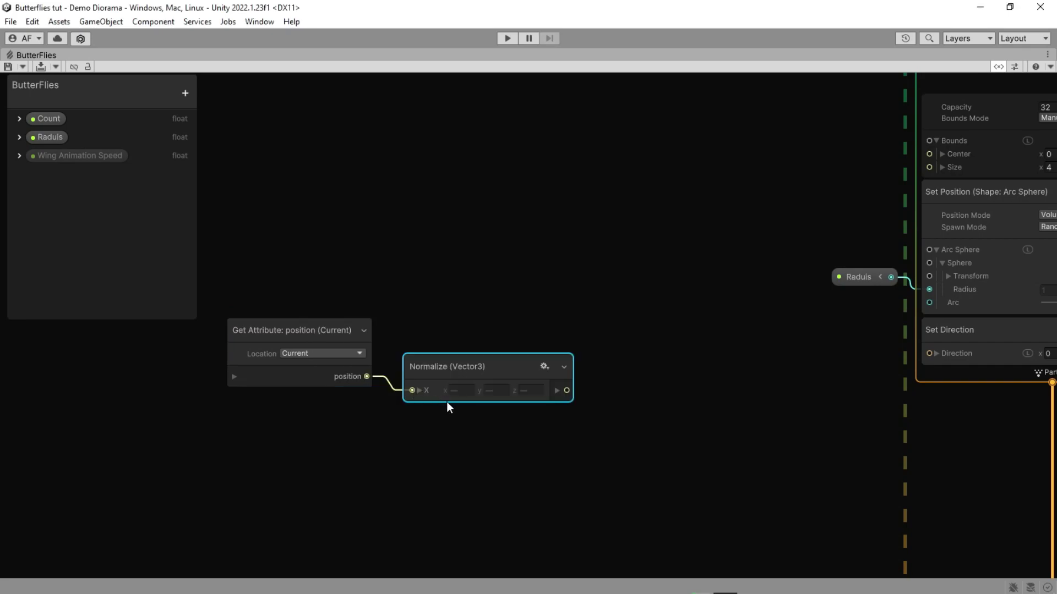
pyautogui.click(512, 437)
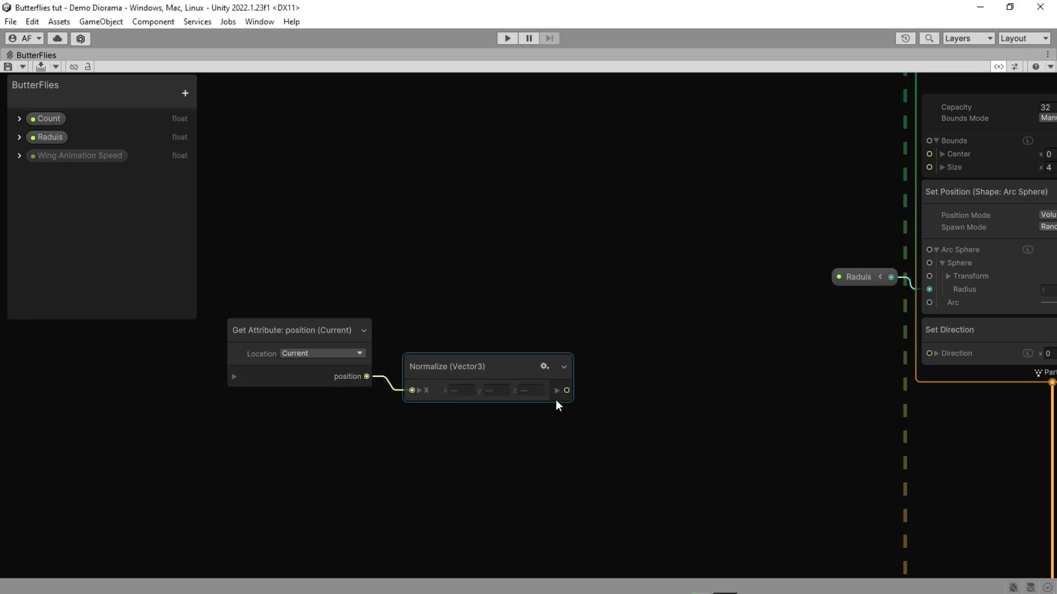
# - Add a Cross Product node with the Normalize output connected to its A input
pyautogui.moveTo(604, 398); pyautogui.dragTo(604, 397)
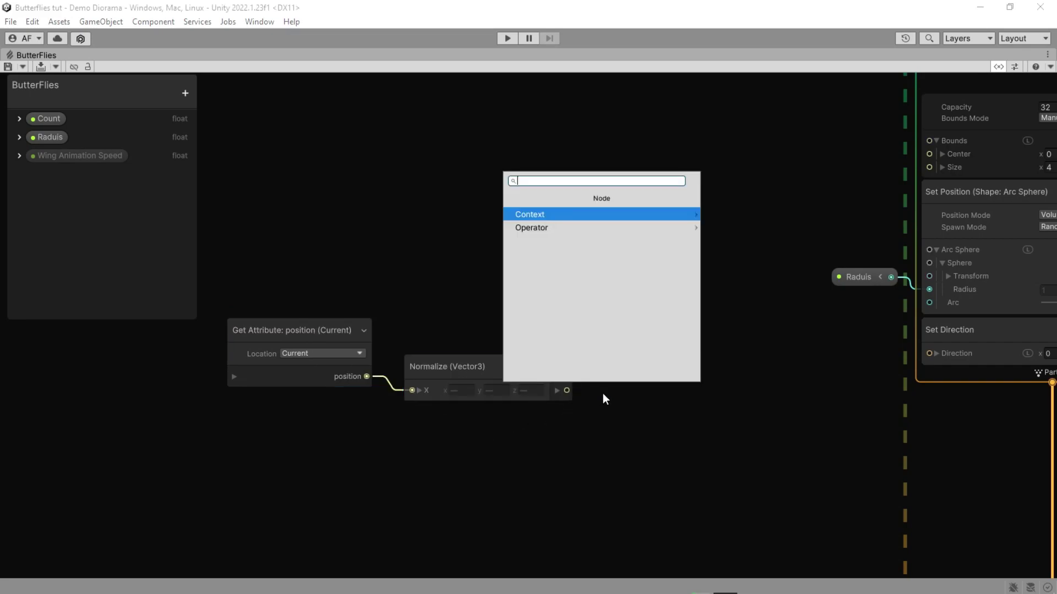
pyautogui.write('cross')
pyautogui.press('Return')
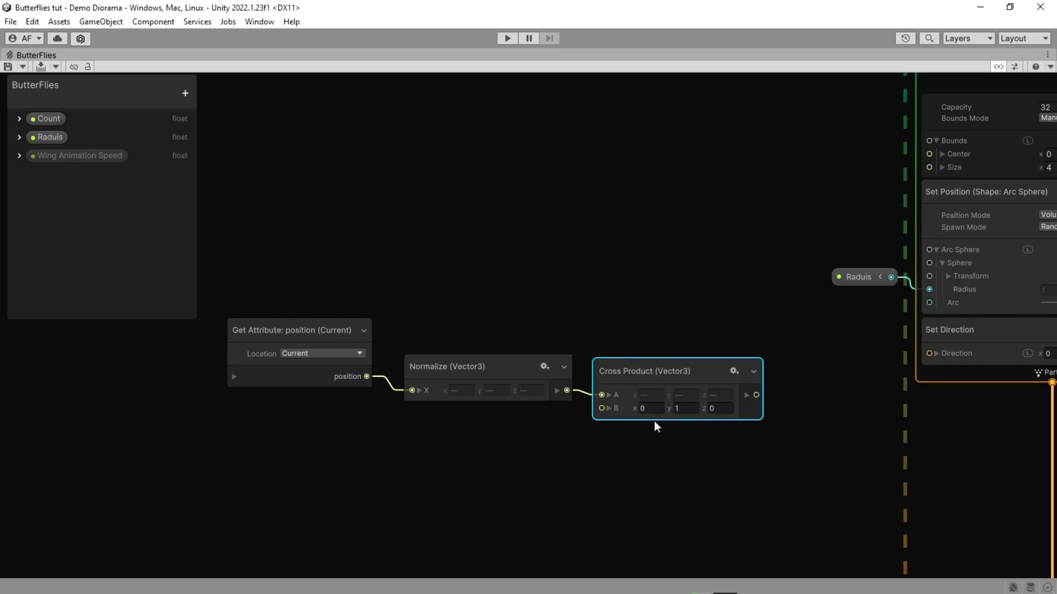
# - Move the Get Attribute, Normalize and Cross Product nodes together farther from the Initialize Particle context
pyautogui.moveTo(691, 343); pyautogui.dragTo(335, 388)
pyautogui.moveTo(656, 369); pyautogui.dragTo(410, 355)
pyautogui.click(569, 304)
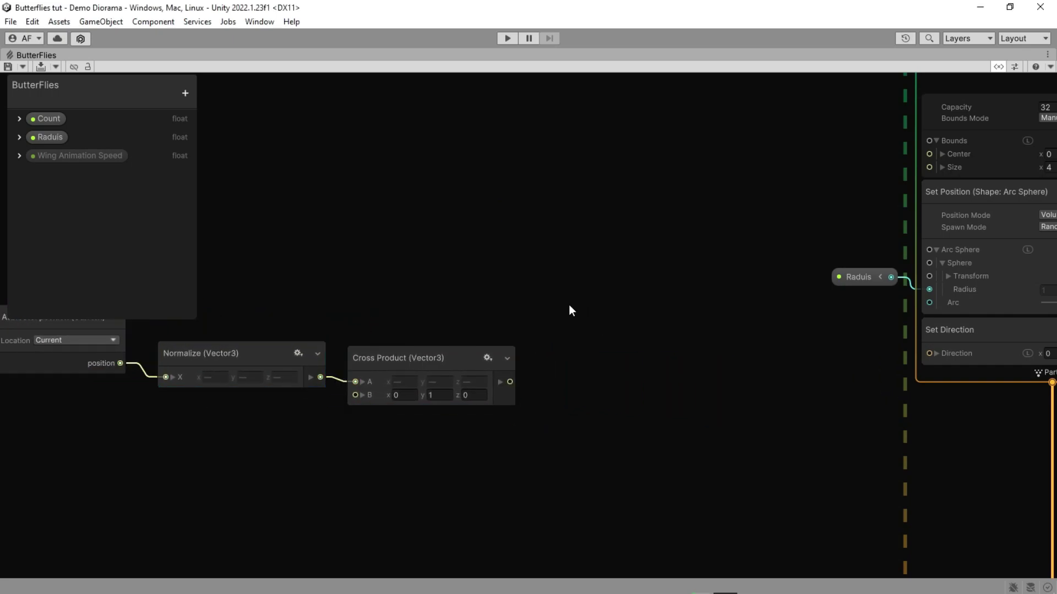
pyautogui.moveTo(526, 309); pyautogui.dragTo(724, 337, button='middle')
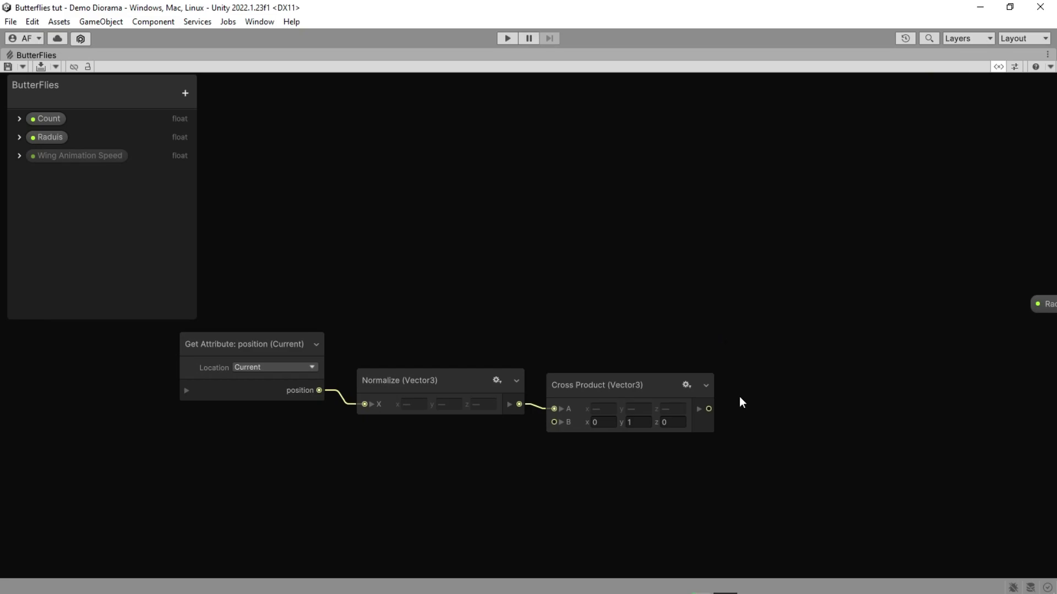
pyautogui.moveTo(740, 398)
pyautogui.mouseDown(button='middle')
pyautogui.moveTo(730, 398)
pyautogui.moveTo(739, 398)
pyautogui.mouseUp(button='middle')
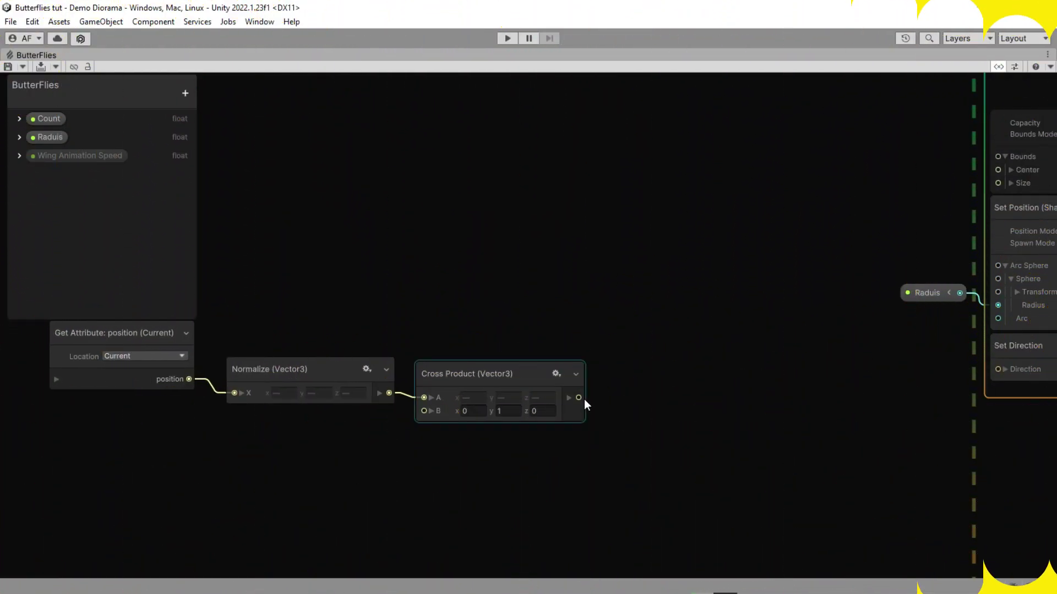
# - Add a second Normalize node fed by the Cross Product output
pyautogui.moveTo(584, 401); pyautogui.dragTo(616, 404)
pyautogui.write('no')
pyautogui.press('Return')
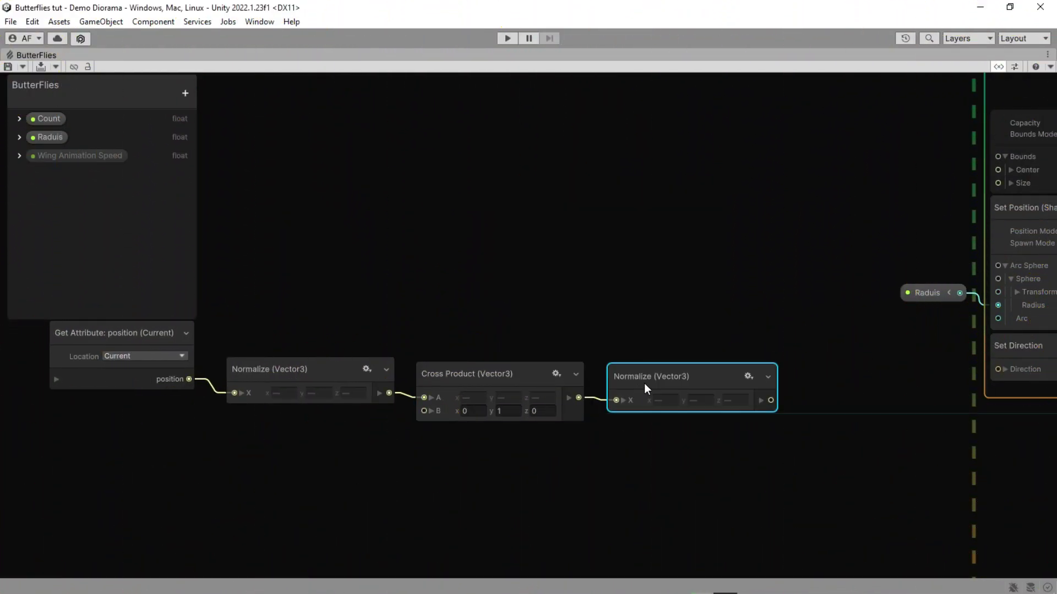
# - Add a second Cross Product node above the second Normalize node and connect that Normalize output to both its A and B inputs
pyautogui.moveTo(770, 401); pyautogui.dragTo(802, 360)
pyautogui.write('cros')
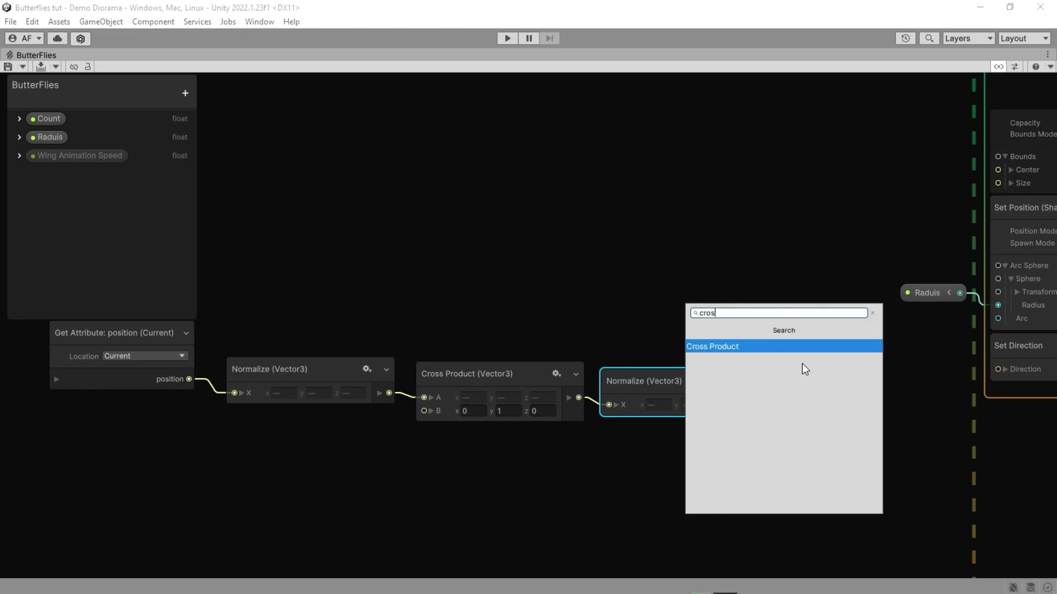
pyautogui.press('Return')
pyautogui.moveTo(798, 297); pyautogui.dragTo(751, 306)
pyautogui.moveTo(763, 405); pyautogui.dragTo(737, 338)
pyautogui.moveTo(229, 363); pyautogui.dragTo(303, 368, button='middle')
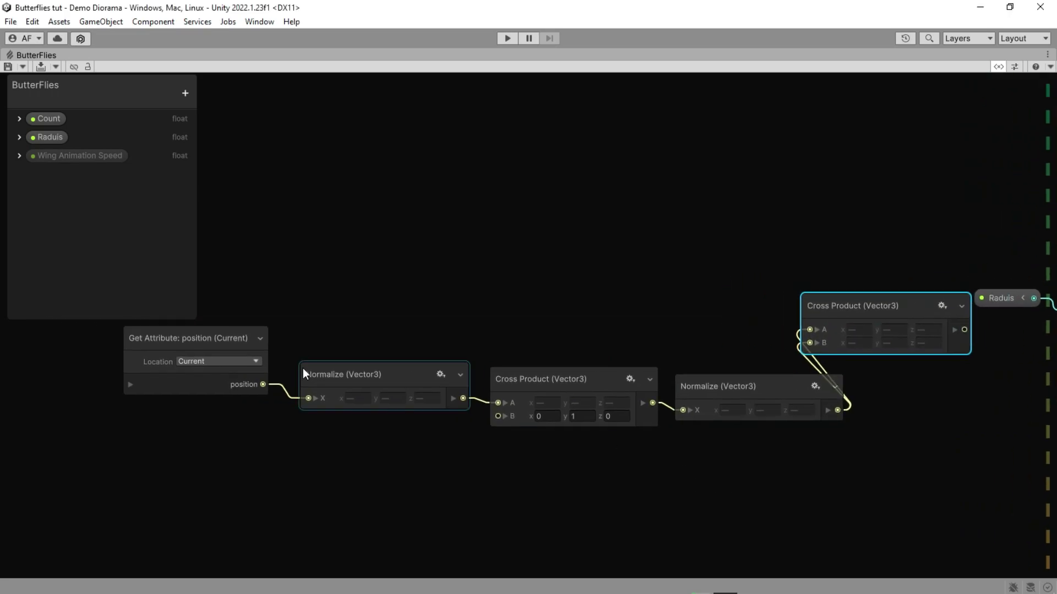
# - Connect the position output to the second Cross Product's A input and tidy the direction node chain's layout
pyautogui.moveTo(263, 385); pyautogui.dragTo(809, 329)
pyautogui.moveTo(242, 339); pyautogui.dragTo(242, 307)
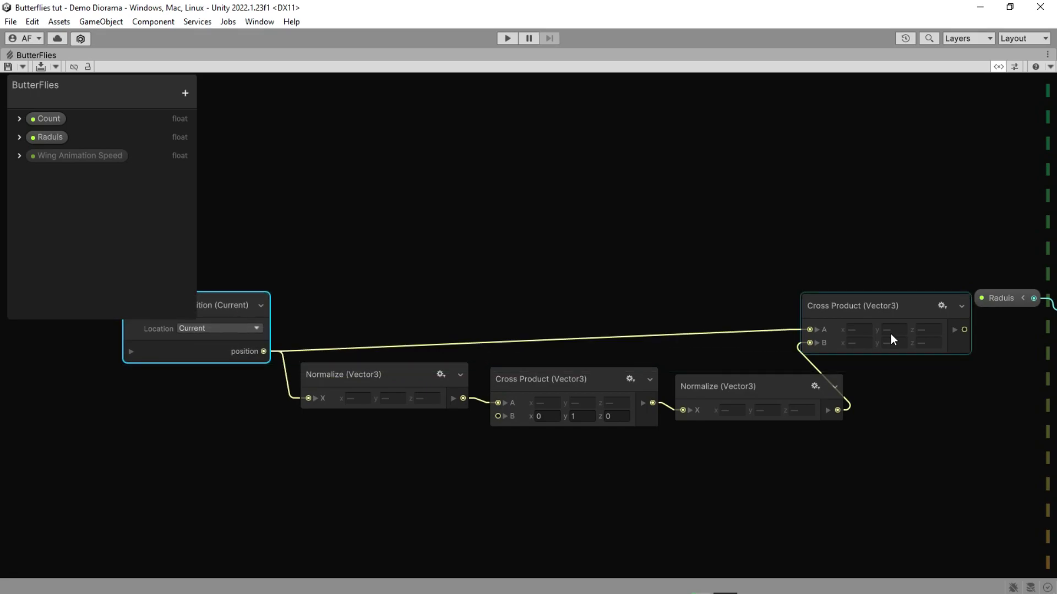
pyautogui.moveTo(902, 452); pyautogui.dragTo(242, 330)
pyautogui.click(633, 283)
pyautogui.moveTo(825, 307); pyautogui.dragTo(714, 321)
pyautogui.moveTo(182, 379); pyautogui.dragTo(180, 384)
pyautogui.click(573, 497)
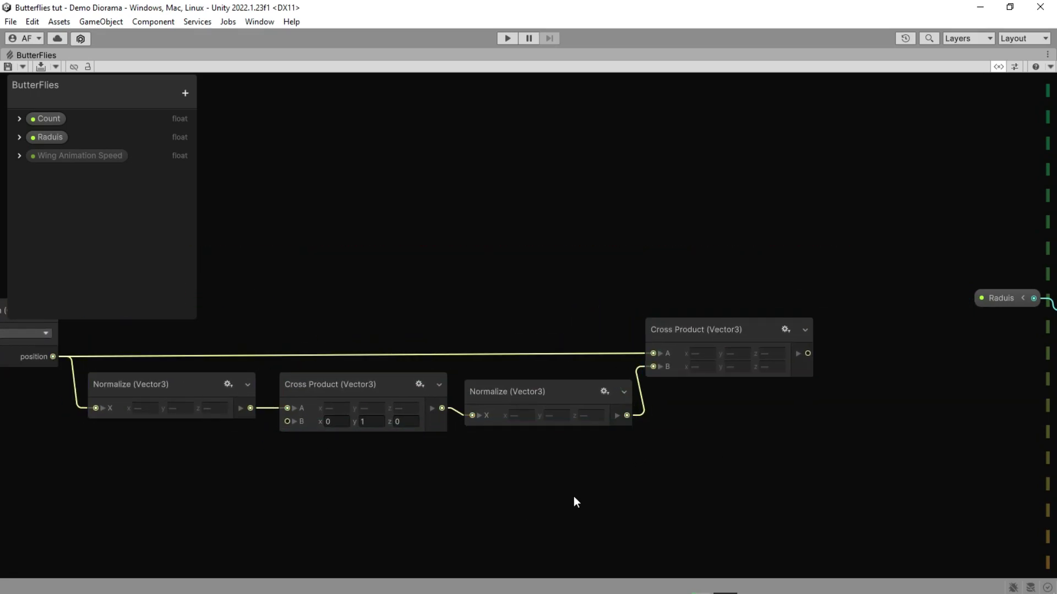
# - Connect the second Cross Product's output to the Direction input of the Set Direction block
pyautogui.scroll(-1, 650, 473)
pyautogui.moveTo(650, 474); pyautogui.dragTo(436, 454, button='middle')
pyautogui.moveTo(583, 354); pyautogui.dragTo(810, 371)
# - Add an Add Tex Index block below Set Direction in the Initialize Particle context
pyautogui.moveTo(875, 439); pyautogui.dragTo(570, 439, button='middle')
pyautogui.scroll(1, 828, 438)
pyautogui.scroll(1, 569, 439)
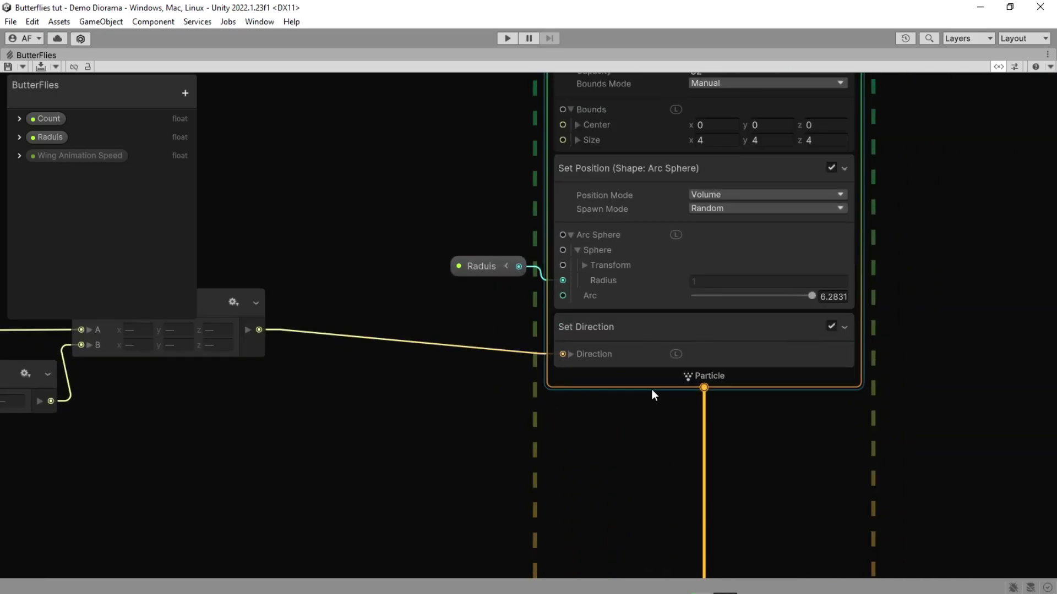
pyautogui.rightClick(651, 386)
pyautogui.click(651, 389)
pyautogui.write('add')
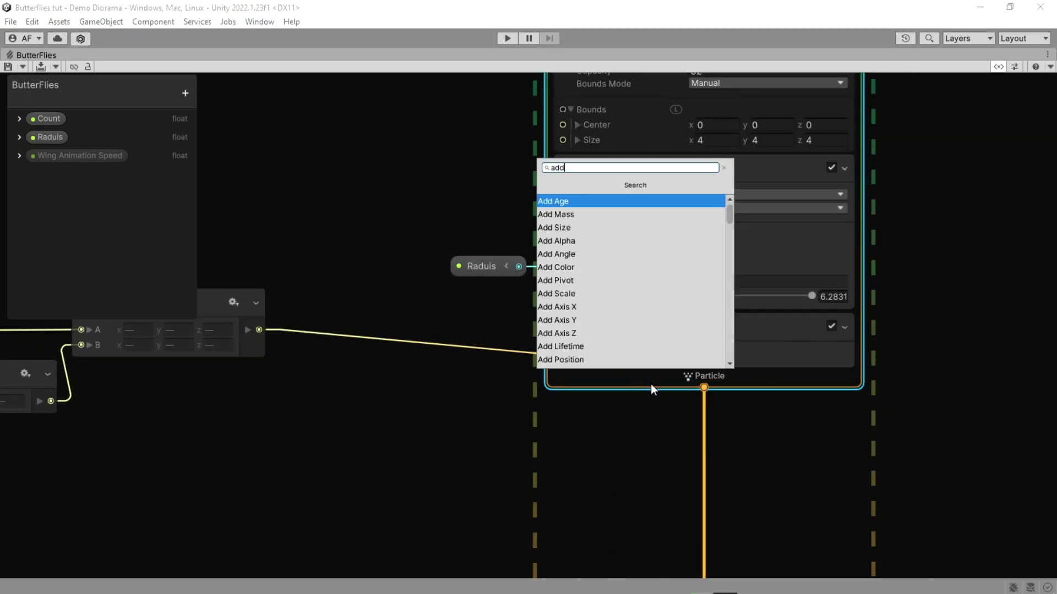
pyautogui.write(' tex')
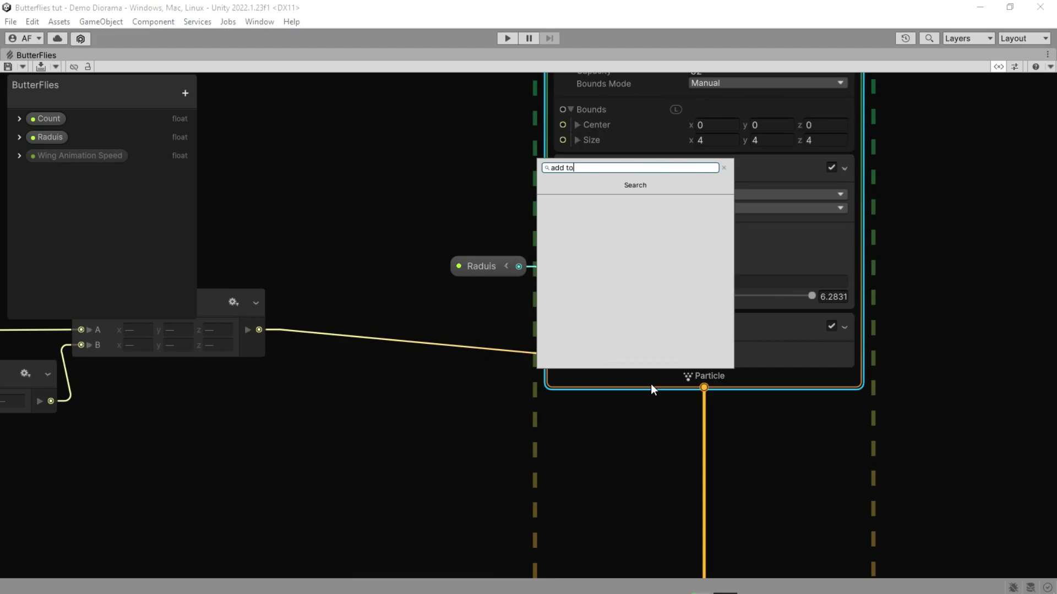
pyautogui.press('Return')
# - Add a Get Attribute: particleId node and place it below the second Cross Product node
pyautogui.moveTo(607, 428); pyautogui.dragTo(657, 398, button='middle')
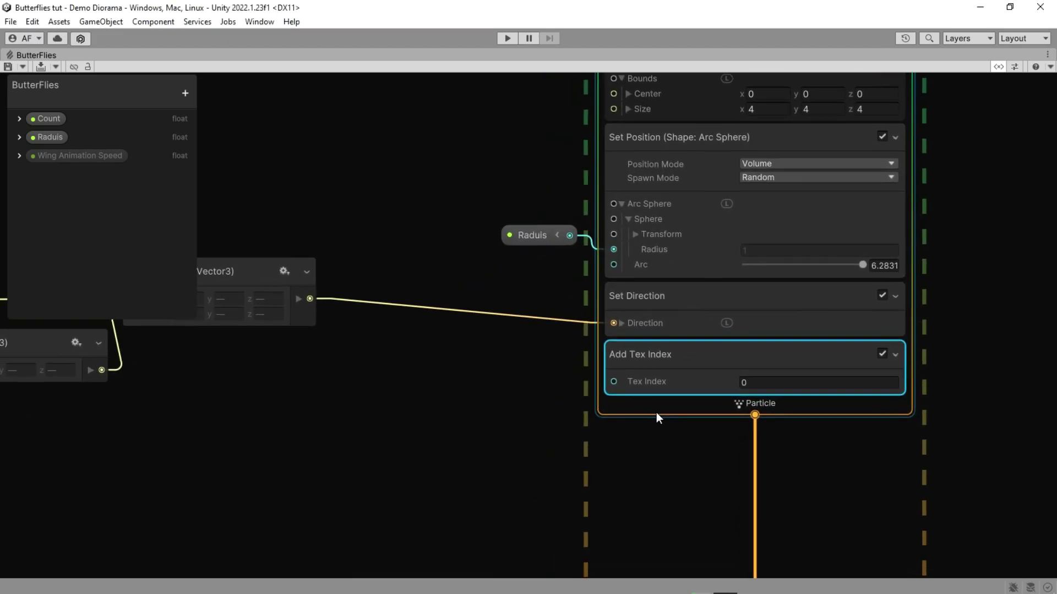
pyautogui.moveTo(313, 416); pyautogui.dragTo(425, 366, button='middle')
pyautogui.press('space')
pyautogui.write('partic')
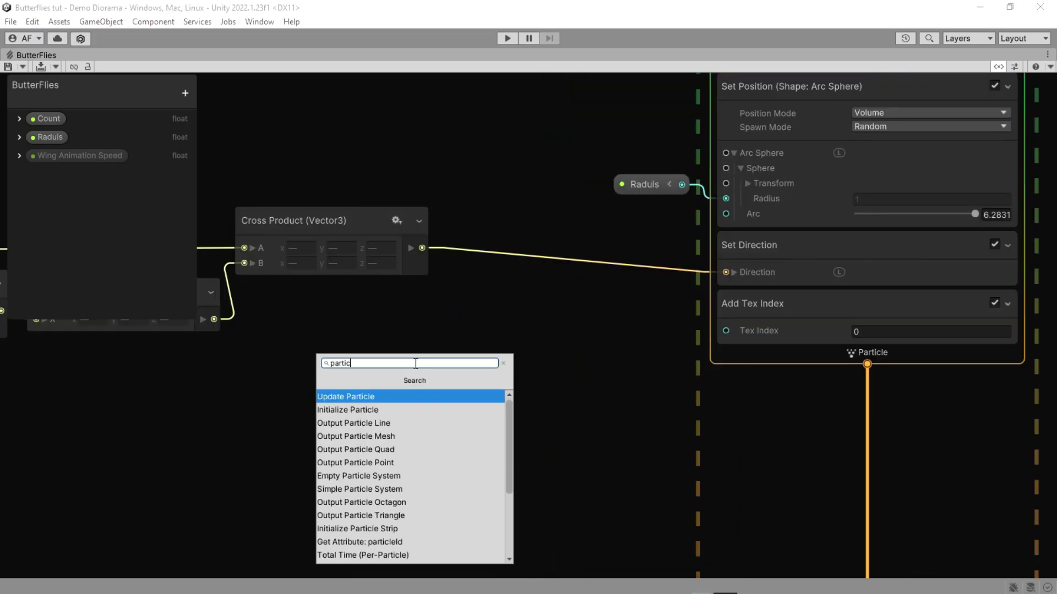
pyautogui.write('le id')
pyautogui.press('Return')
pyautogui.moveTo(476, 391); pyautogui.dragTo(284, 362)
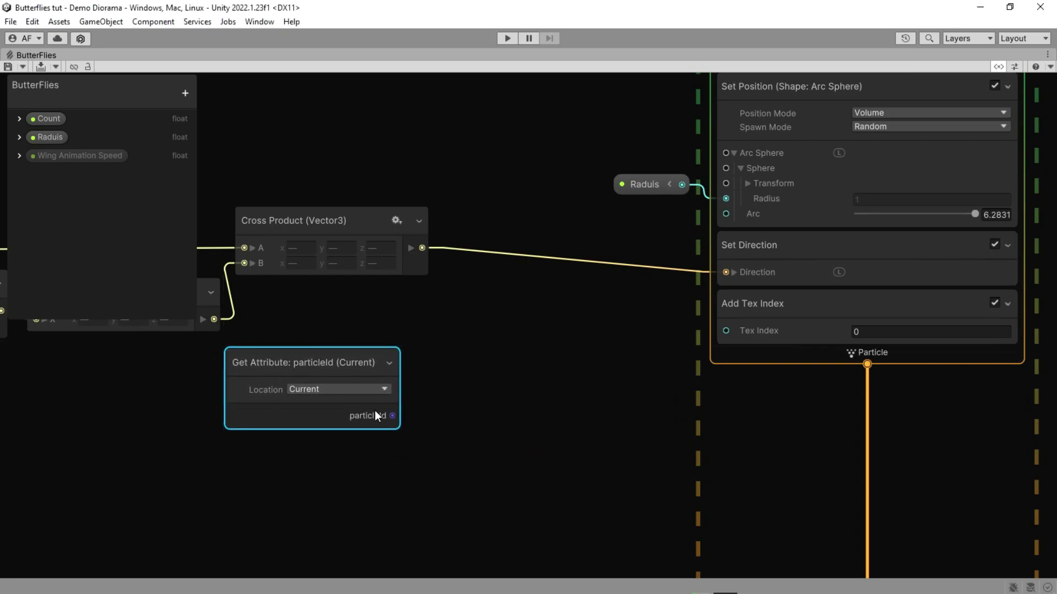
# - Add a Multiply node fed by the particleId output and set its B value to 2
pyautogui.moveTo(376, 416); pyautogui.dragTo(429, 422)
pyautogui.write('mu')
pyautogui.press('Return')
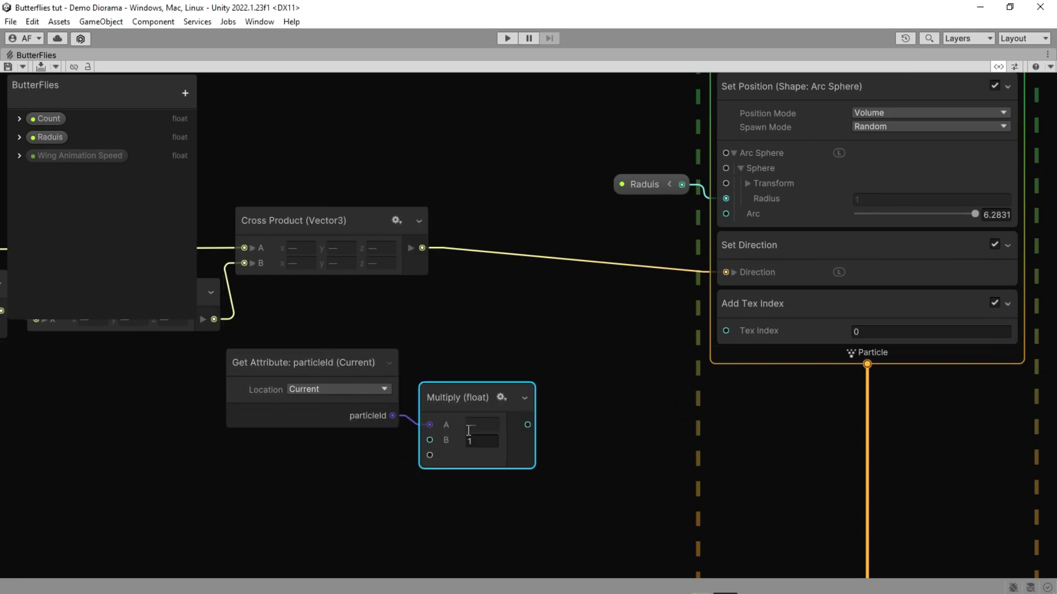
pyautogui.click(471, 441)
pyautogui.write('2')
pyautogui.click(559, 444)
# - Feed the Multiply output into a new Add node with B at 1 and connect its result to the Tex Index input
pyautogui.moveTo(532, 429); pyautogui.dragTo(578, 440)
pyautogui.write('a')
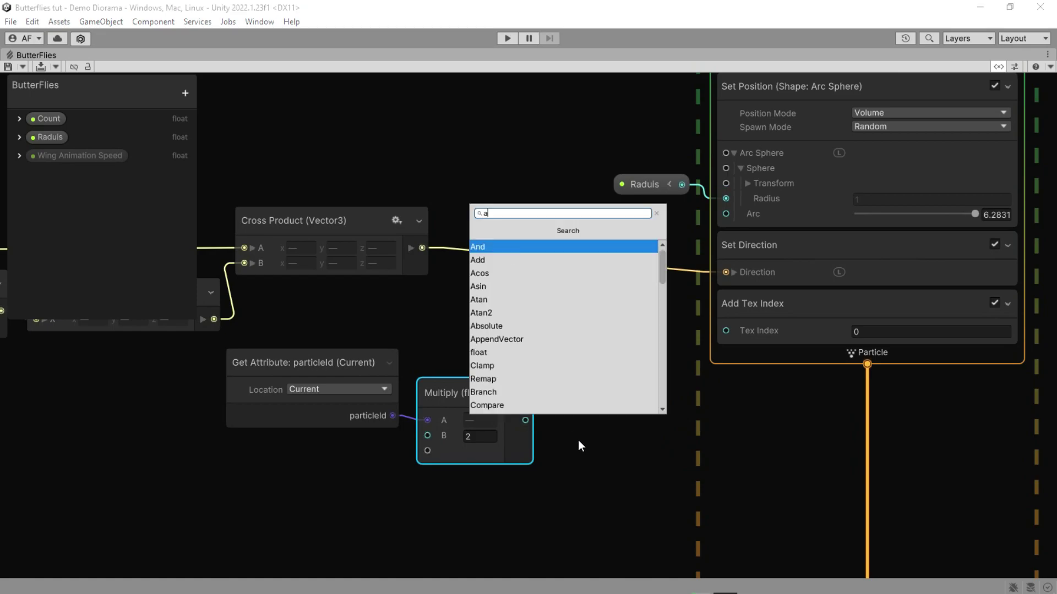
pyautogui.write('dd')
pyautogui.press('Return')
pyautogui.moveTo(662, 428); pyautogui.dragTo(726, 331)
pyautogui.moveTo(744, 422); pyautogui.dragTo(584, 430, button='middle')
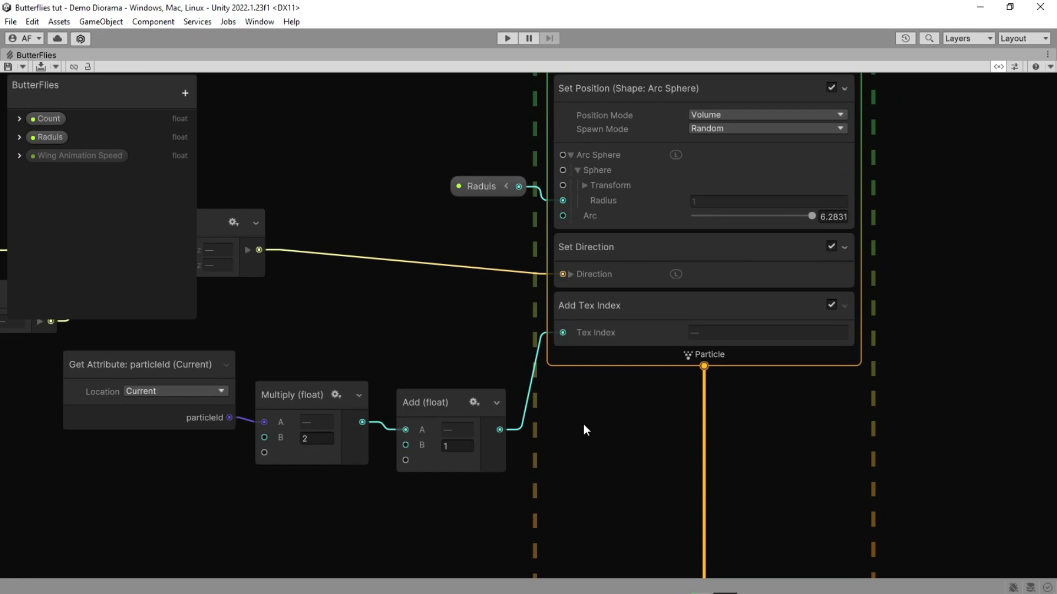
# - Add a Set Velocity Random from Curve block to the Initialize Particle context
pyautogui.click(620, 358)
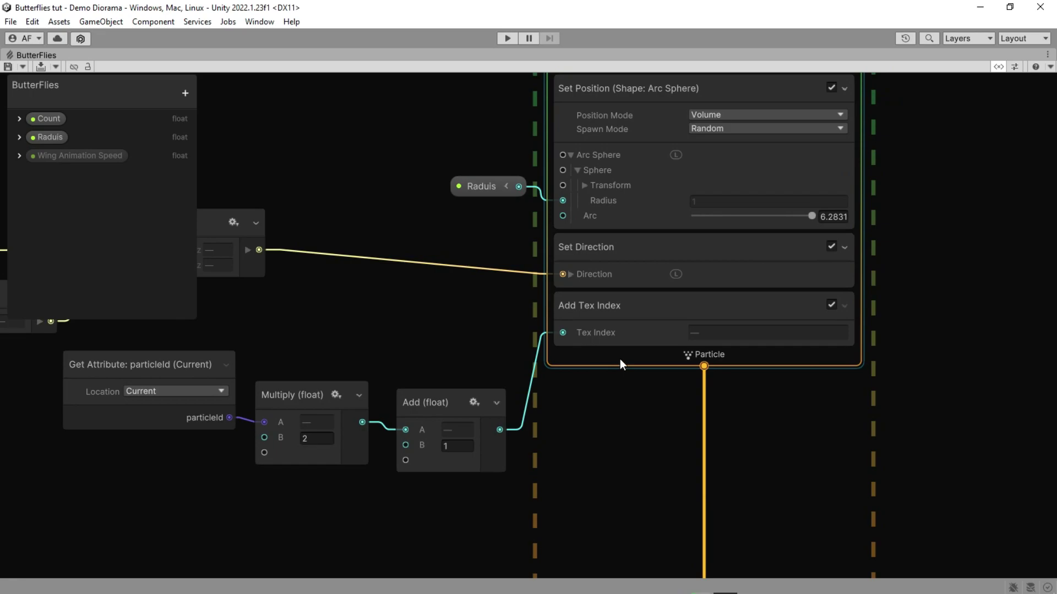
pyautogui.press('space')
pyautogui.write('set velocity')
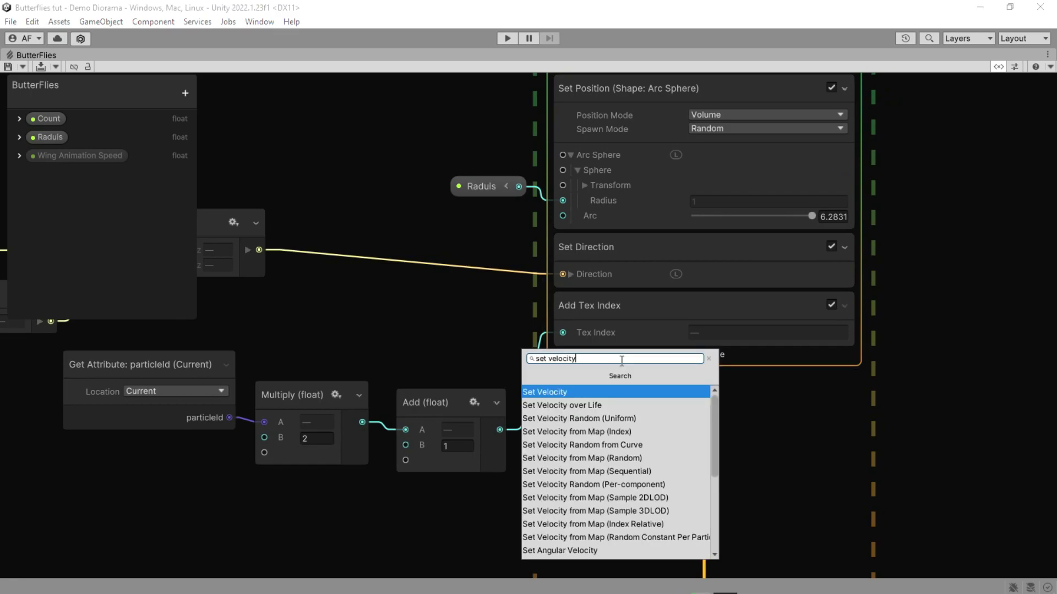
pyautogui.click(658, 445)
# - Add a Force block to the Update Particle context with its Mode set to Absolute
pyautogui.moveTo(864, 490); pyautogui.dragTo(756, 169, button='middle')
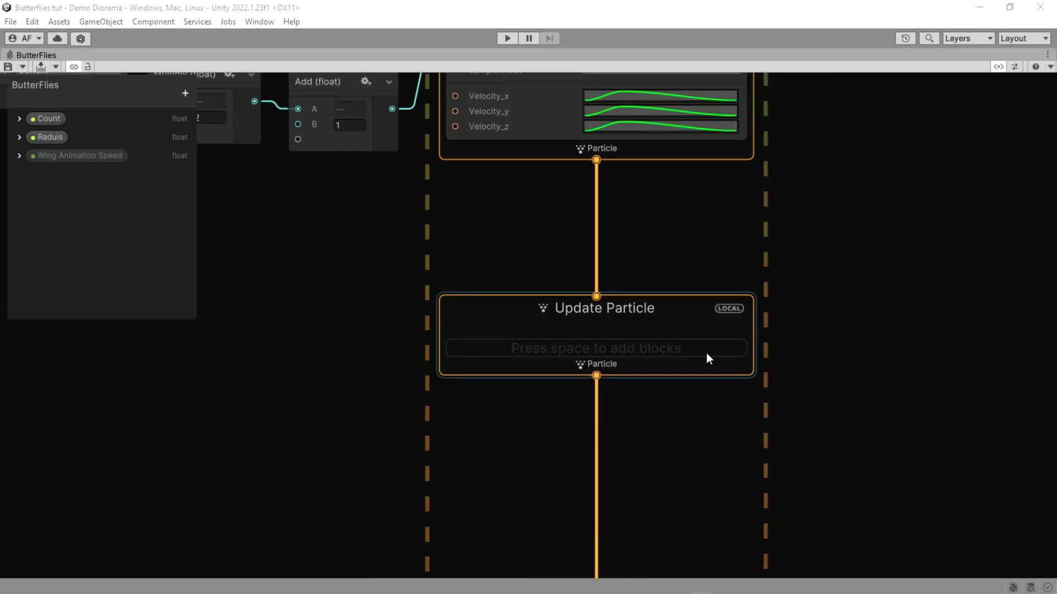
pyautogui.click(674, 318)
pyautogui.press('space')
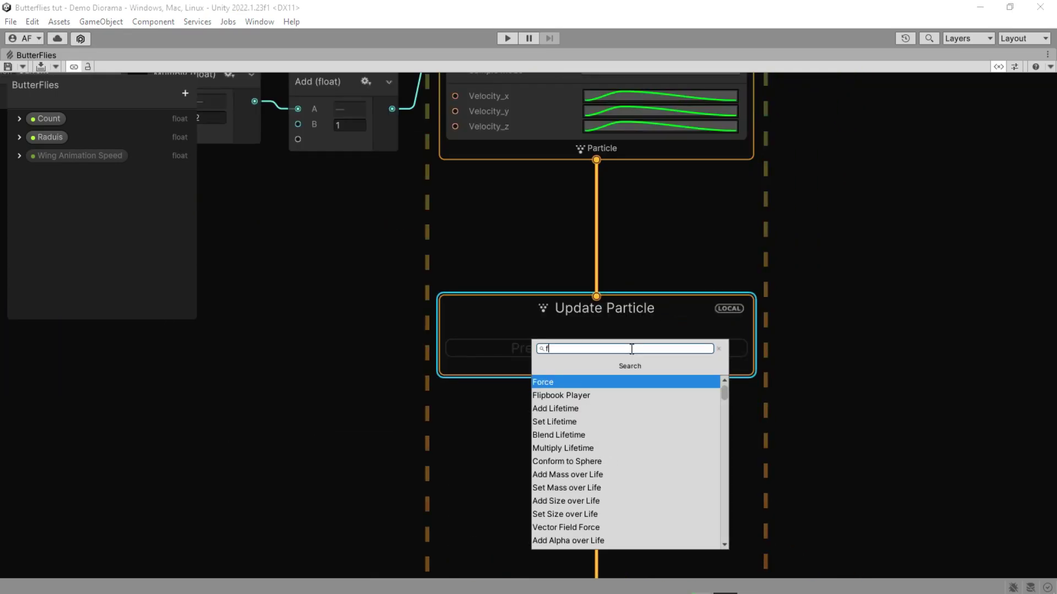
pyautogui.write('force')
pyautogui.press('Return')
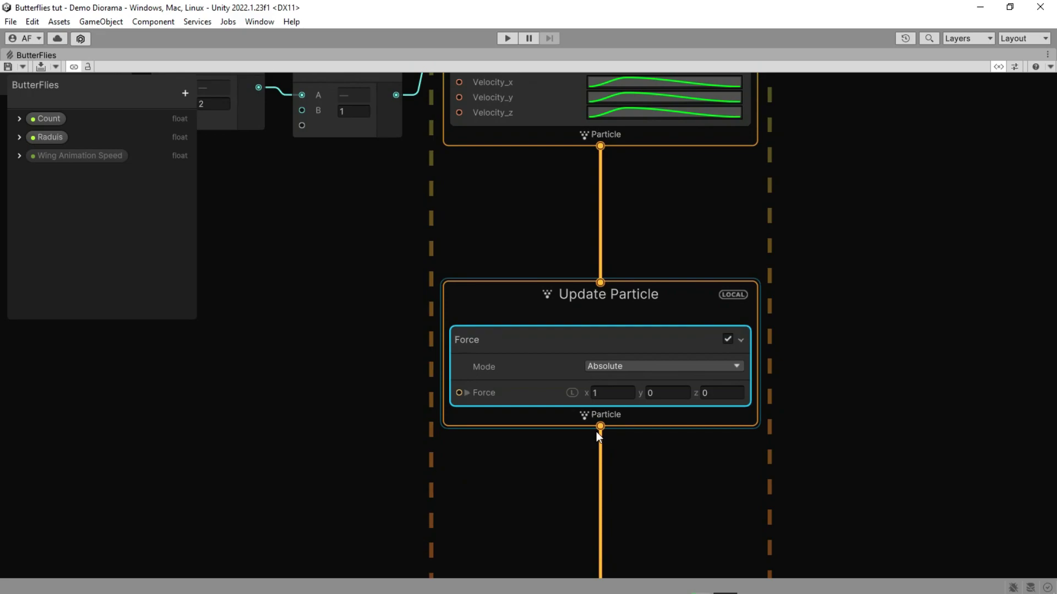
pyautogui.click(646, 367)
pyautogui.click(643, 380)
# - Add a Get Attribute: position node in the empty area beside the Update Particle context, leaving room for more nodes
pyautogui.moveTo(497, 470); pyautogui.dragTo(591, 445, button='middle')
pyautogui.scroll(-1, 572, 419)
pyautogui.moveTo(524, 419); pyautogui.dragTo(625, 427, button='middle')
pyautogui.scroll(1, 591, 432)
pyautogui.click(352, 295)
pyautogui.press('space')
pyautogui.write('posit')
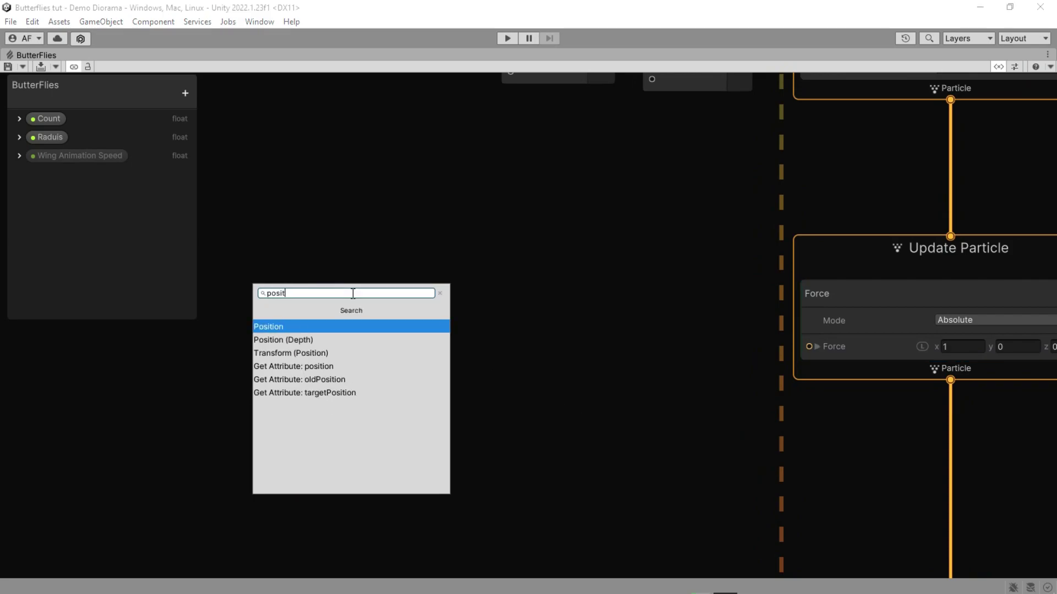
pyautogui.click(352, 366)
pyautogui.moveTo(400, 311); pyautogui.dragTo(228, 299)
pyautogui.moveTo(344, 352); pyautogui.dragTo(368, 376, button='middle')
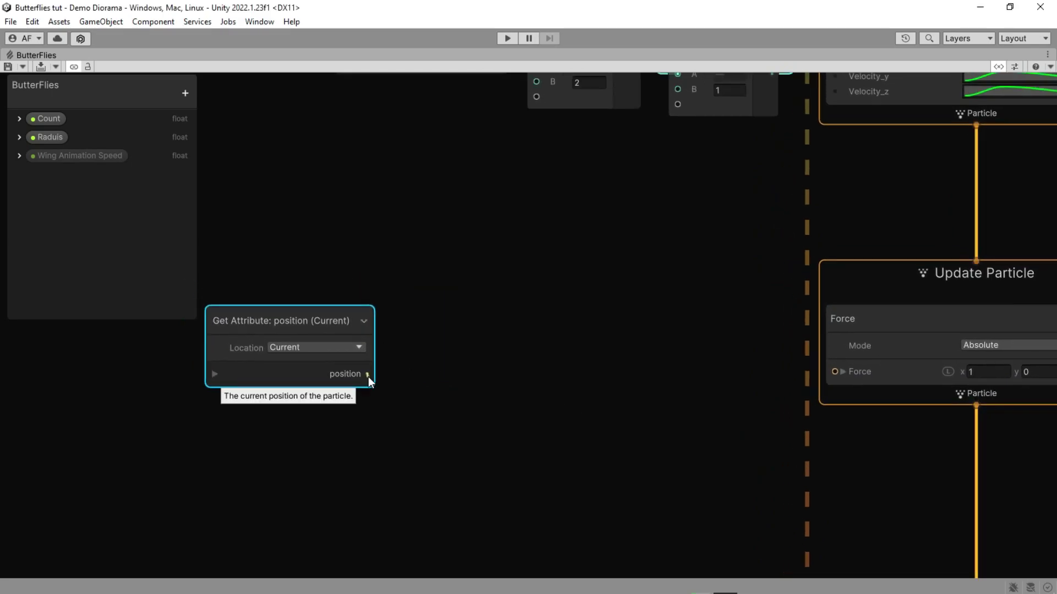
# - Add a Normalize node fed by the new position output and place it close to the attribute node
pyautogui.moveTo(368, 374); pyautogui.dragTo(435, 366)
pyautogui.write('norm')
pyautogui.press('Return')
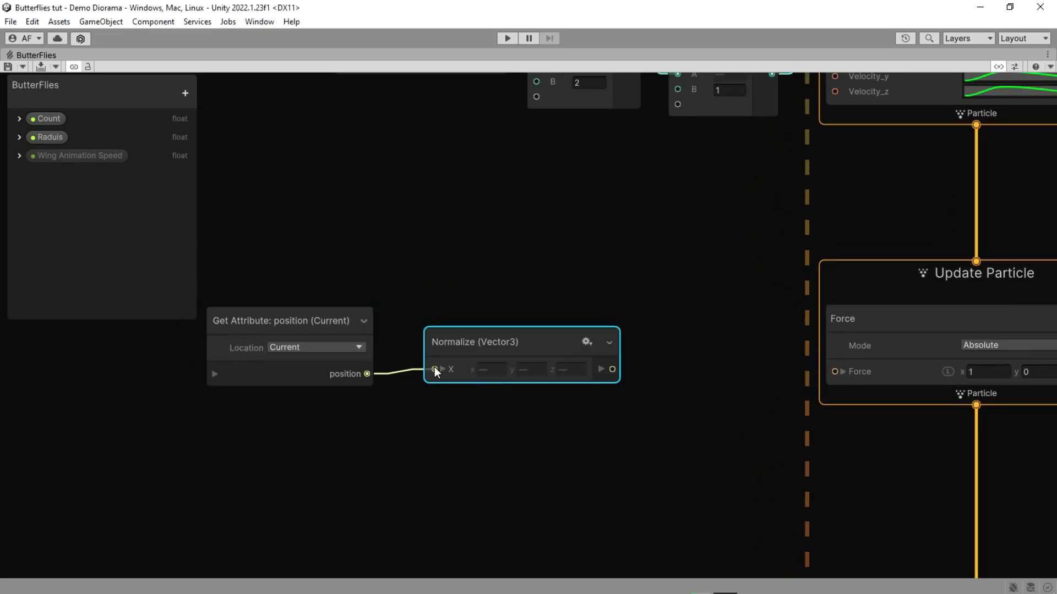
pyautogui.moveTo(490, 345); pyautogui.dragTo(353, 345)
pyautogui.click(521, 375)
# - Add a Cross Product node with the new Normalize output connected to its A input
pyautogui.moveTo(477, 372); pyautogui.dragTo(550, 353)
pyautogui.write('cro')
pyautogui.click(571, 385)
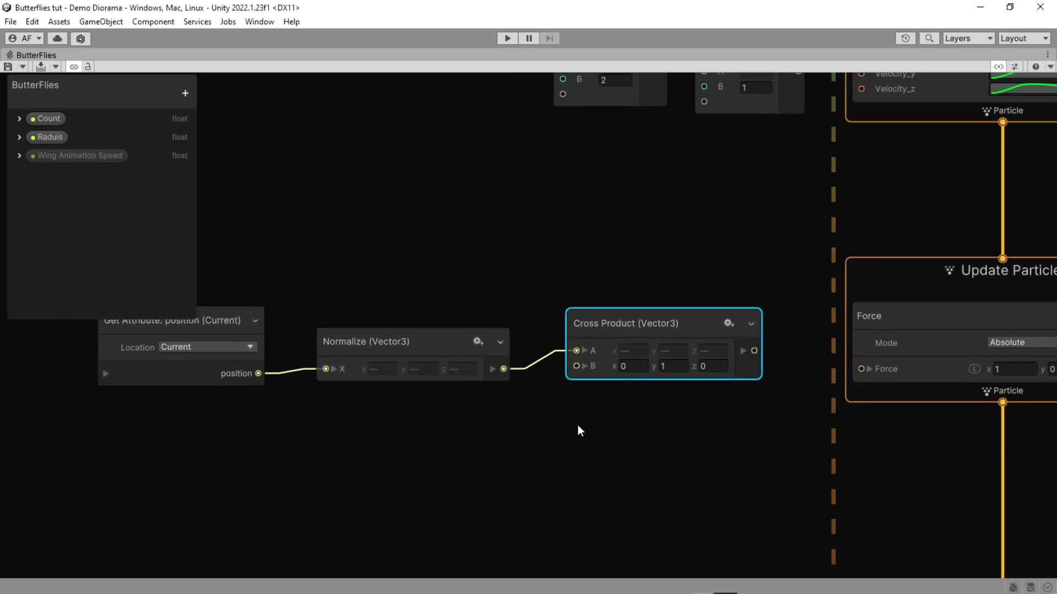
# - Add a Get Attribute: direction node below Normalize and connect its output to the Cross Product's B input
pyautogui.moveTo(561, 446); pyautogui.dragTo(619, 457, button='middle')
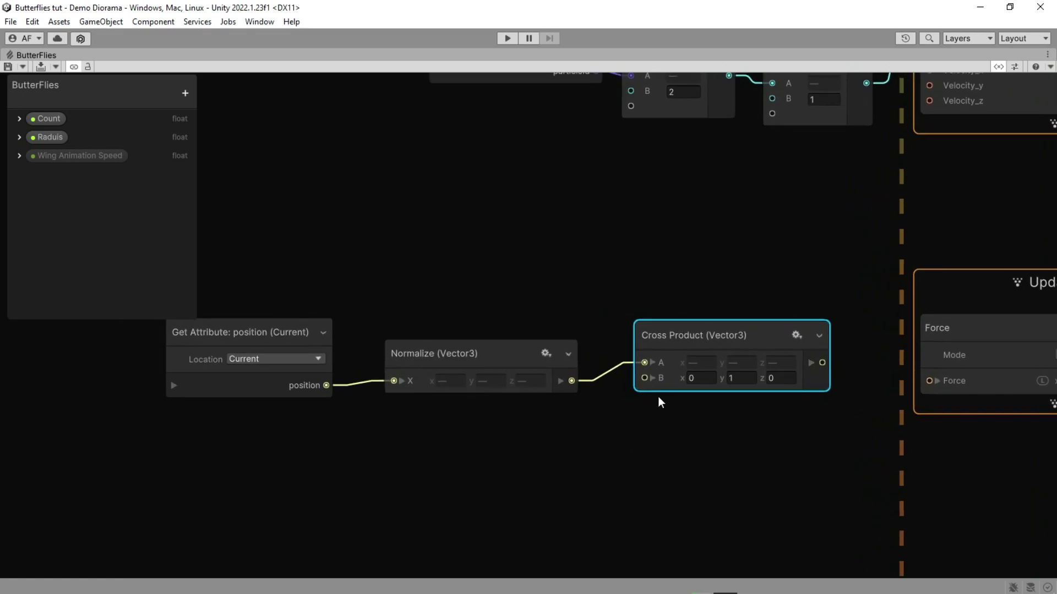
pyautogui.moveTo(659, 397); pyautogui.dragTo(683, 388, button='middle')
pyautogui.press('space')
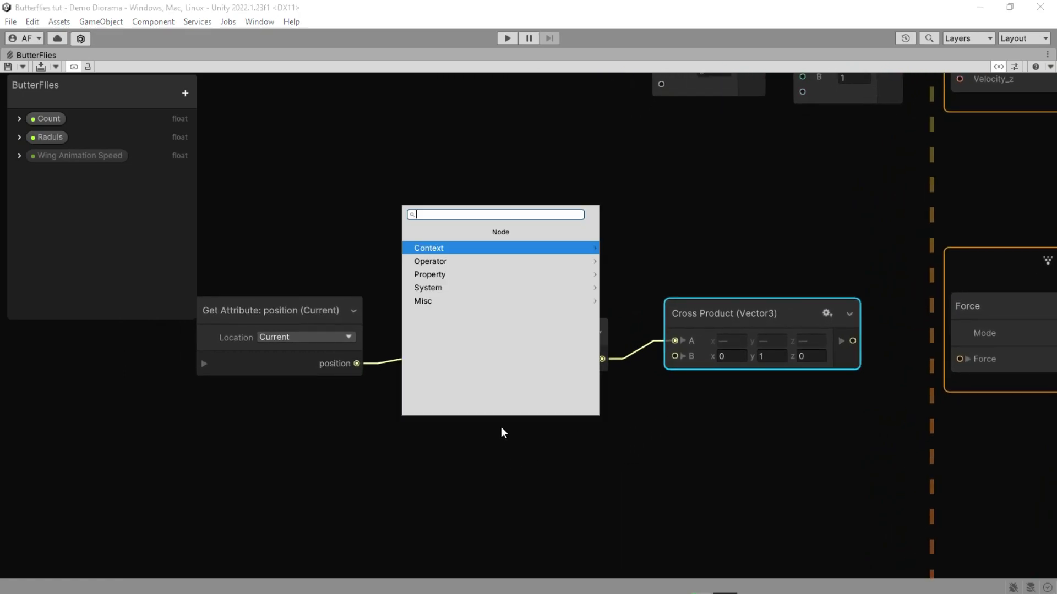
pyautogui.write('dire')
pyautogui.click(459, 278)
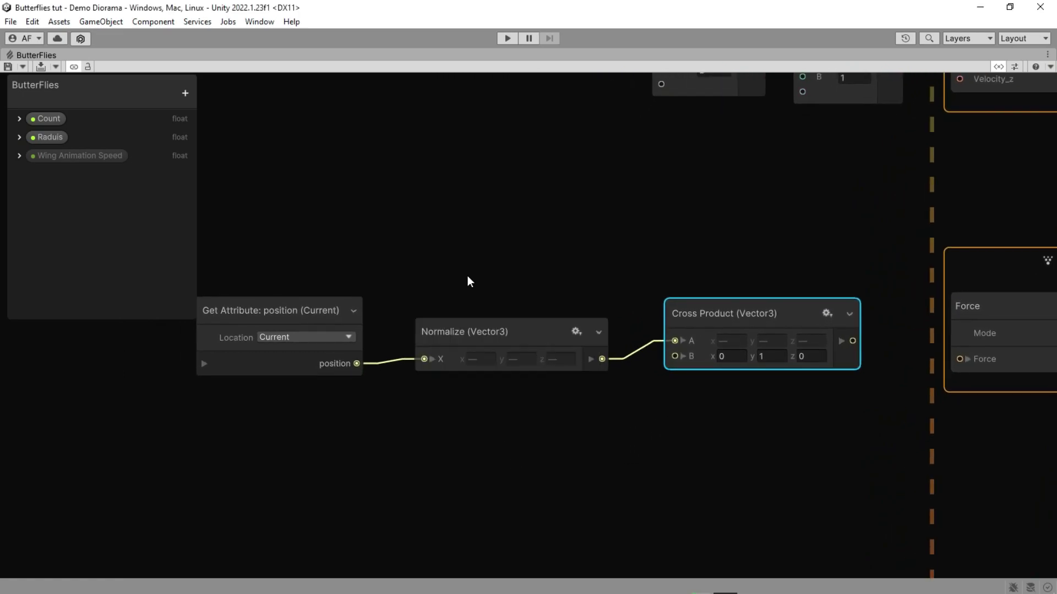
pyautogui.moveTo(583, 468); pyautogui.dragTo(675, 356)
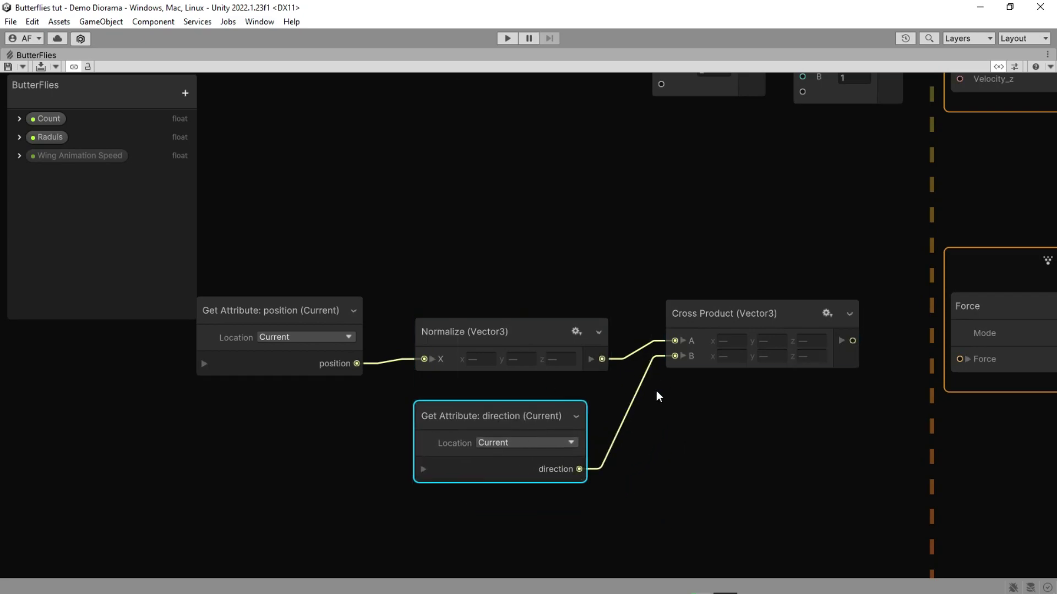
# - Move the position, Normalize, direction and Cross Product nodes together farther from the Update Particle context
pyautogui.scroll(-1, 657, 393)
pyautogui.moveTo(657, 393); pyautogui.dragTo(695, 388, button='middle')
pyautogui.moveTo(821, 270); pyautogui.dragTo(374, 424)
pyautogui.moveTo(838, 329); pyautogui.dragTo(433, 352)
pyautogui.moveTo(387, 356); pyautogui.dragTo(628, 342, button='middle')
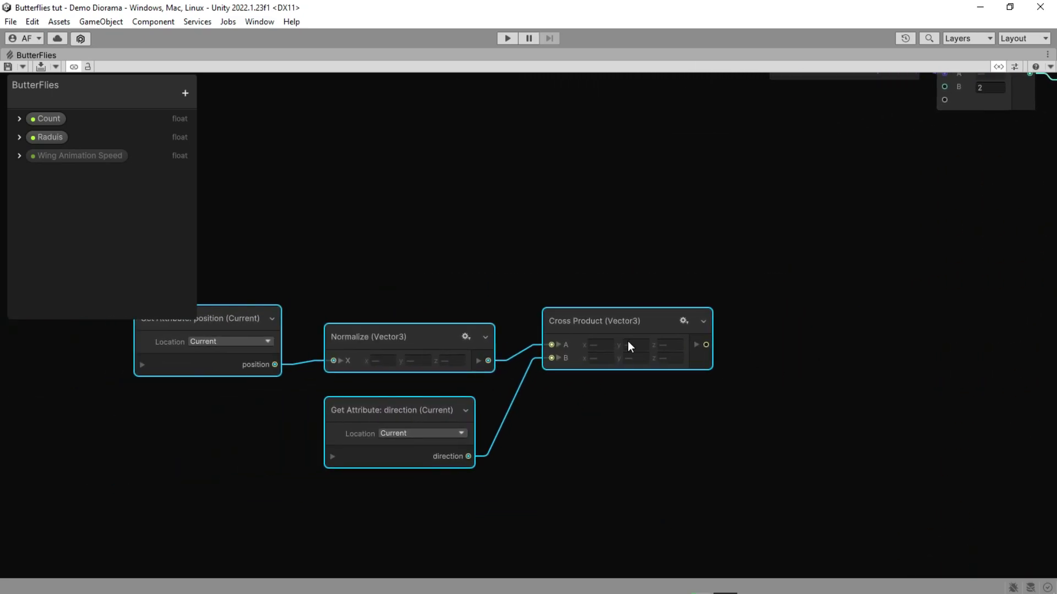
pyautogui.moveTo(627, 340); pyautogui.dragTo(622, 308)
pyautogui.click(672, 368)
# - Add a Multiply node with the force chain's Cross Product output connected to its A input
pyautogui.moveTo(653, 388); pyautogui.dragTo(509, 472, button='middle')
pyautogui.scroll(1, 691, 438)
pyautogui.moveTo(614, 377); pyautogui.dragTo(619, 380)
pyautogui.moveTo(618, 380); pyautogui.dragTo(724, 378)
pyautogui.write('mu')
pyautogui.press('Return')
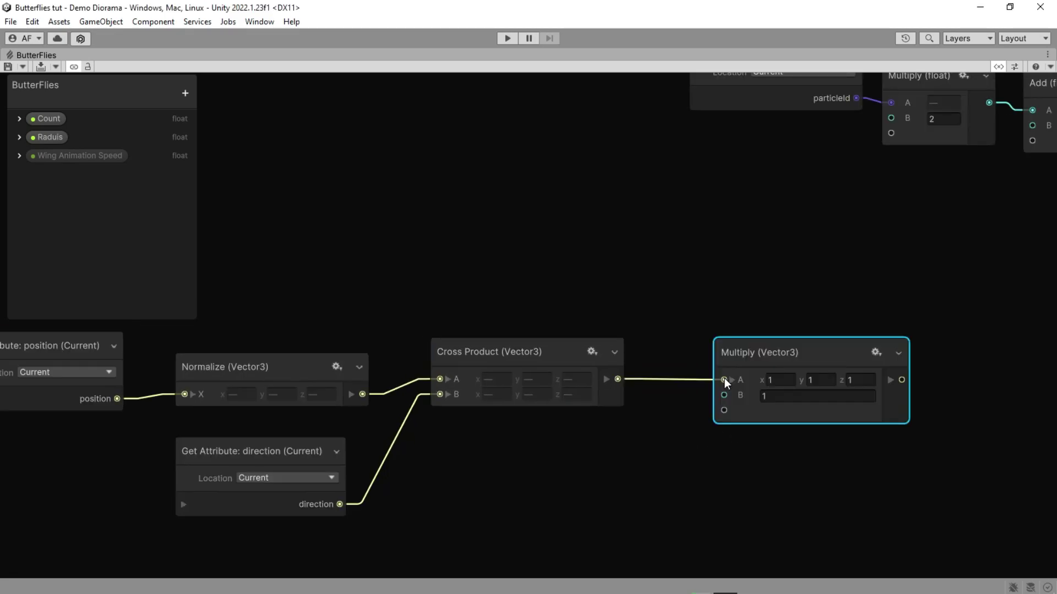
# - Add a second Get Attribute: particleId node above the force chain's position attribute node
pyautogui.moveTo(712, 436); pyautogui.dragTo(651, 441, button='middle')
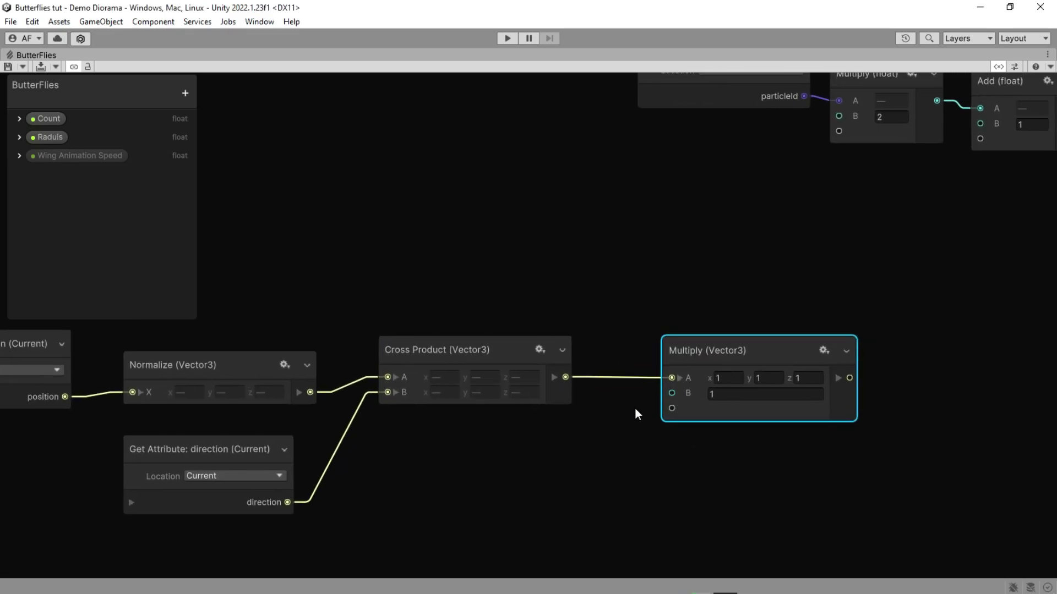
pyautogui.moveTo(399, 440); pyautogui.dragTo(723, 495, button='middle')
pyautogui.press('space')
pyautogui.write('particleid')
pyautogui.click(319, 291)
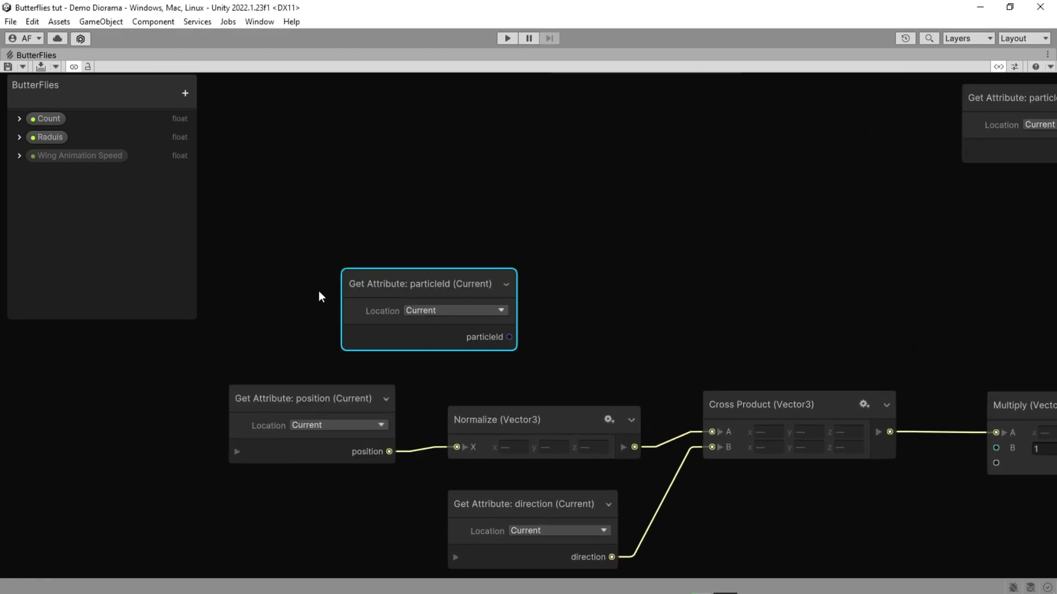
# - Add a Modulo node fed by the second particleId output and set its B value to 2
pyautogui.moveTo(394, 338); pyautogui.dragTo(464, 327)
pyautogui.write('mod')
pyautogui.press('Return')
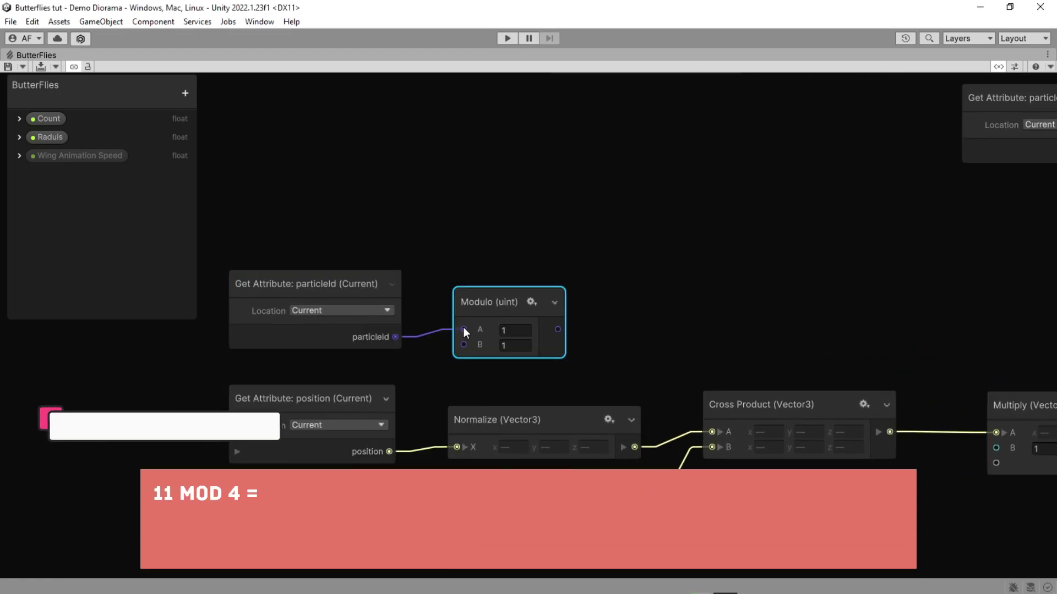
pyautogui.click(521, 347)
pyautogui.write('2')
pyautogui.click(578, 347)
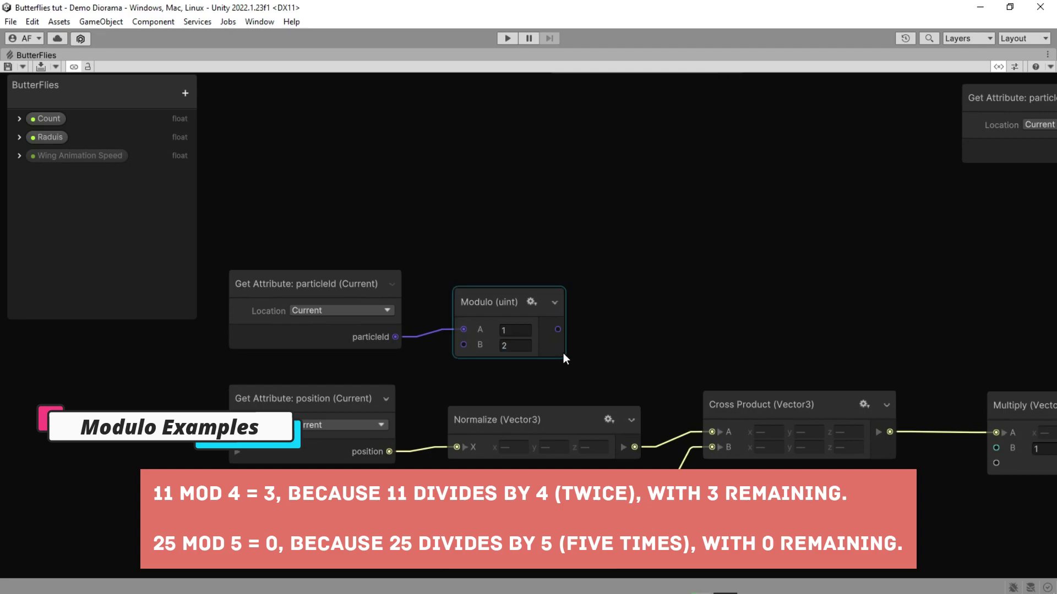
# - Add a Compare node with the Modulo output as its Left input and set its Condition to Equal
pyautogui.moveTo(568, 354); pyautogui.dragTo(520, 371, button='middle')
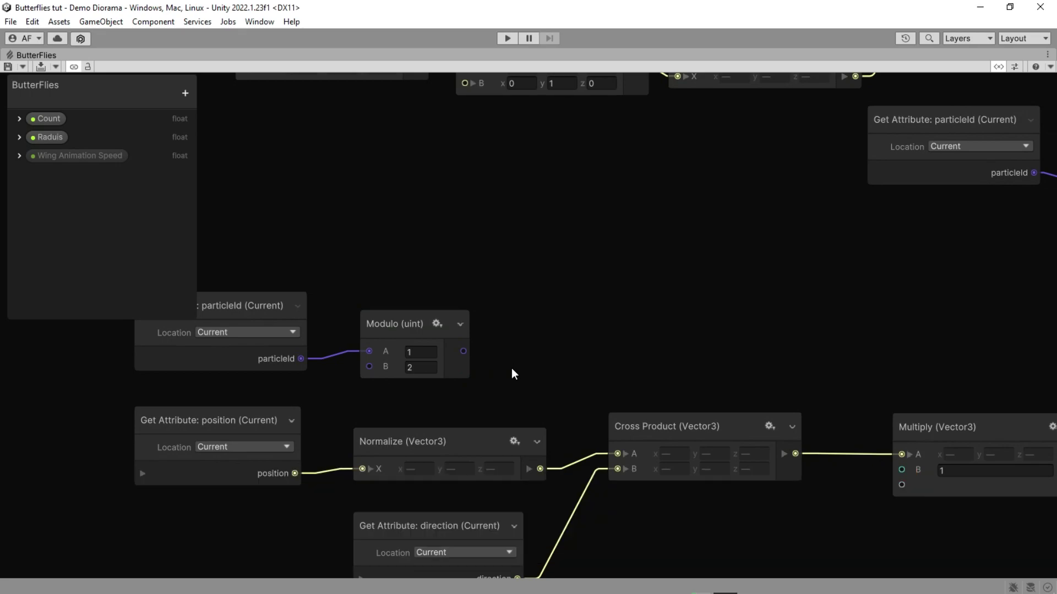
pyautogui.moveTo(511, 369); pyautogui.dragTo(526, 351, button='middle')
pyautogui.moveTo(477, 333); pyautogui.dragTo(544, 316)
pyautogui.write('comp')
pyautogui.press('Return')
pyautogui.click(564, 325)
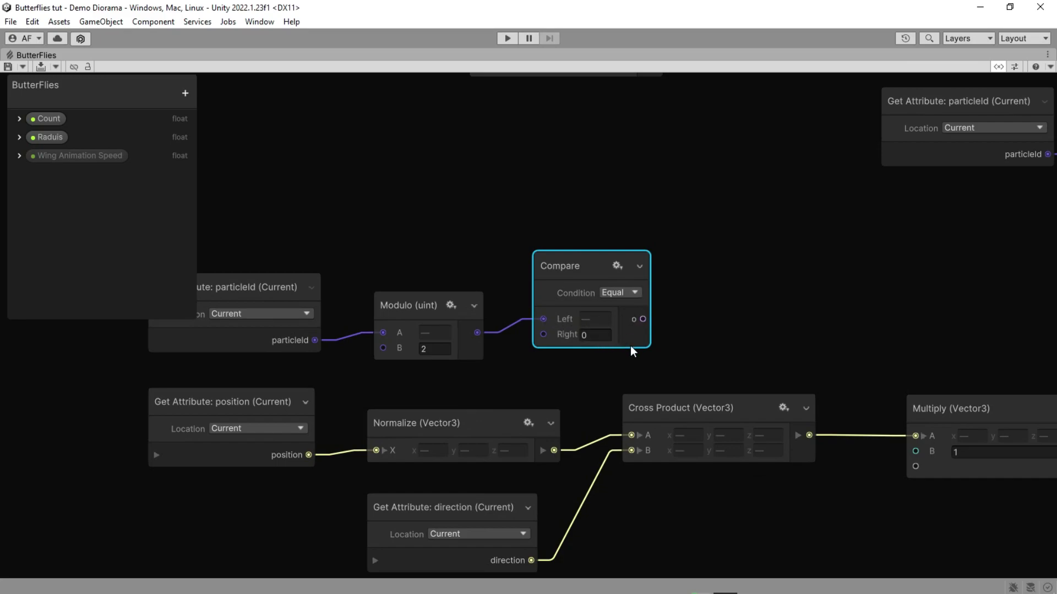
pyautogui.moveTo(630, 346); pyautogui.dragTo(530, 364, button='middle')
pyautogui.click(535, 311)
pyautogui.click(579, 331)
# - Add a Branch node with the Compare output connected to its Predicate input
pyautogui.moveTo(582, 335); pyautogui.dragTo(537, 338, button='middle')
pyautogui.moveTo(497, 342); pyautogui.dragTo(568, 333)
pyautogui.write('br')
pyautogui.doubleClick(577, 366)
# - Set the Branch node's True value to 4 and False to -4, and connect its output to the Vector3 Multiply's B input
pyautogui.moveTo(576, 385); pyautogui.dragTo(524, 395, button='middle')
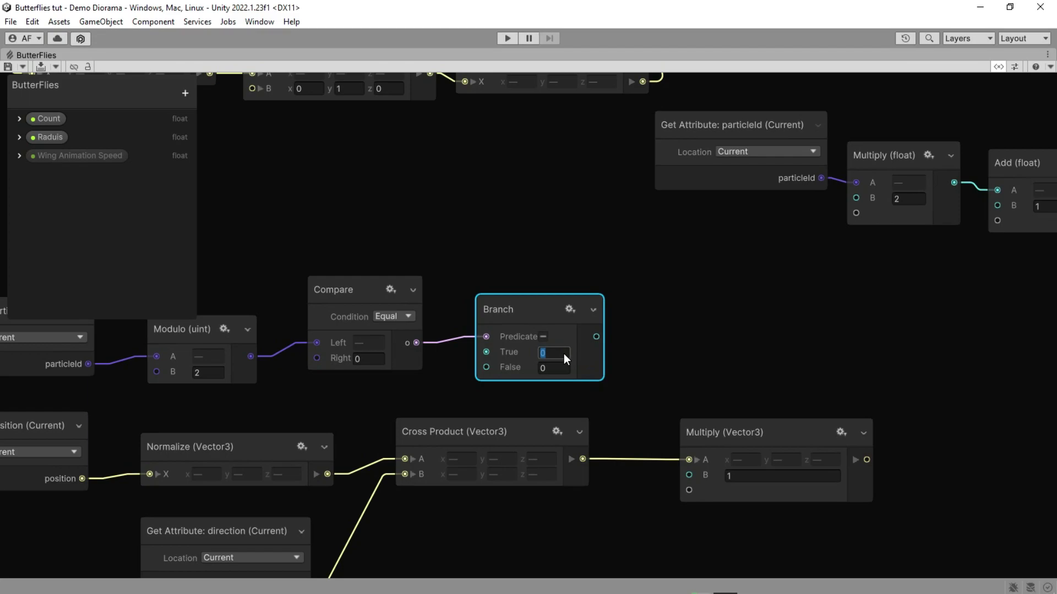
pyautogui.click(605, 373)
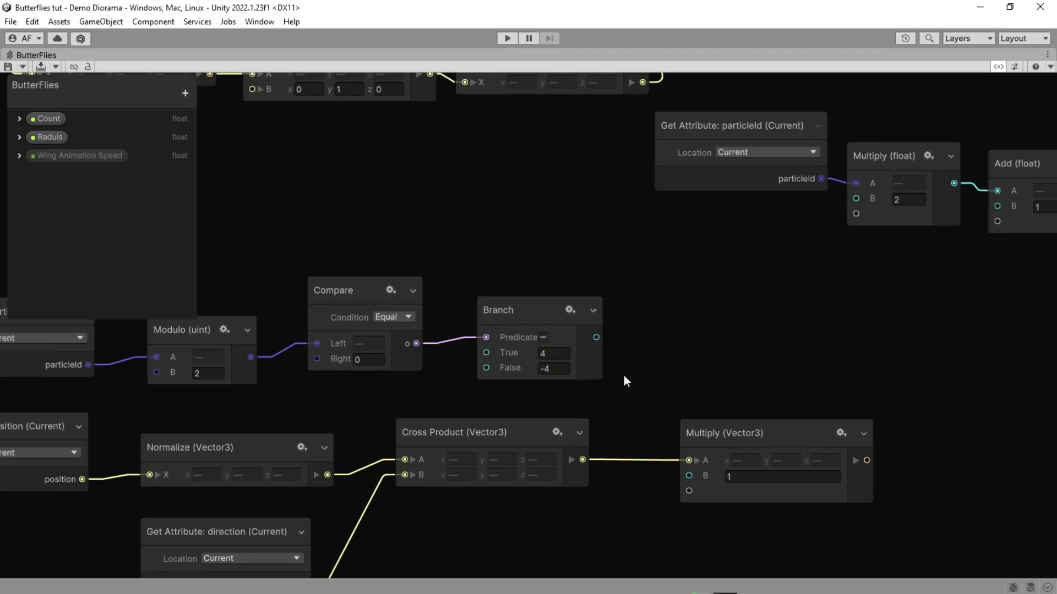
pyautogui.moveTo(623, 376); pyautogui.dragTo(580, 364, button='middle')
pyautogui.moveTo(555, 328); pyautogui.dragTo(645, 465)
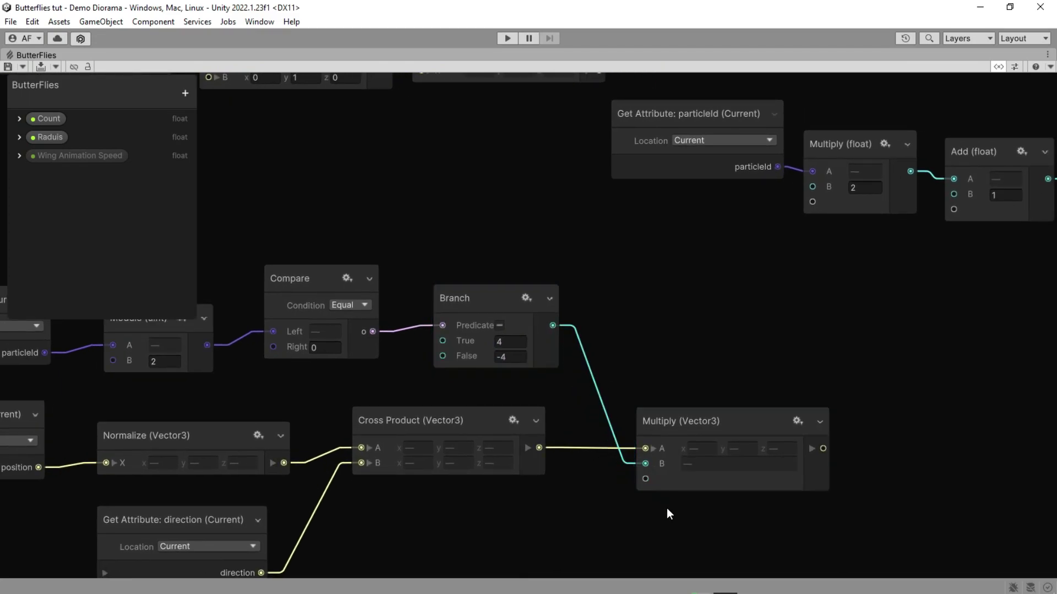
# - Add a Random Number node with Min 0.2 and Max 1.2, and connect its output to the Vector3 Multiply's third input
pyautogui.moveTo(684, 526); pyautogui.dragTo(656, 420, button='middle')
pyautogui.click(646, 363)
pyautogui.scroll(1, 658, 425)
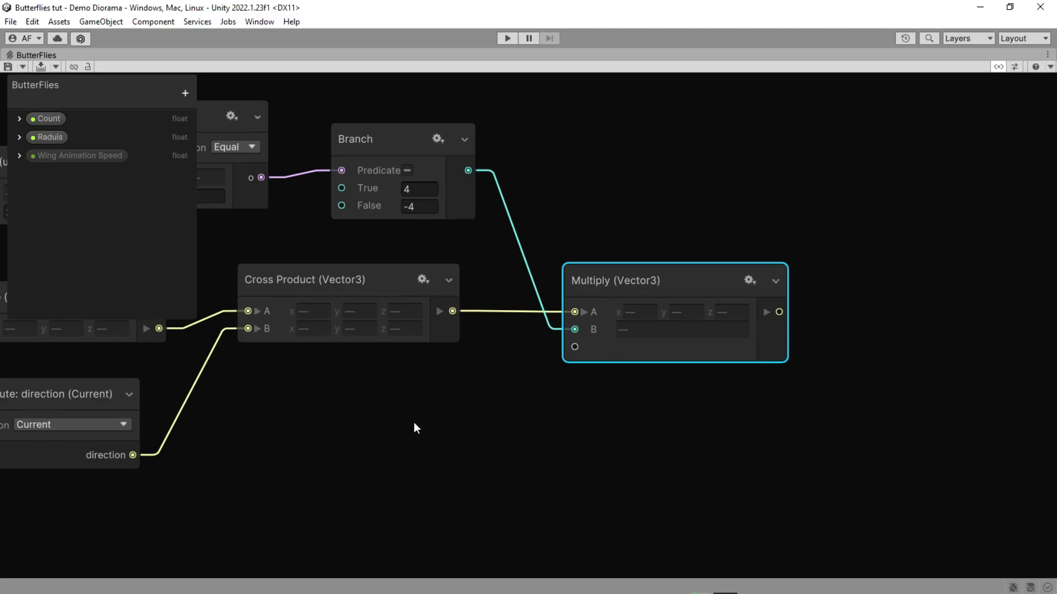
pyautogui.press('space')
pyautogui.write('rand')
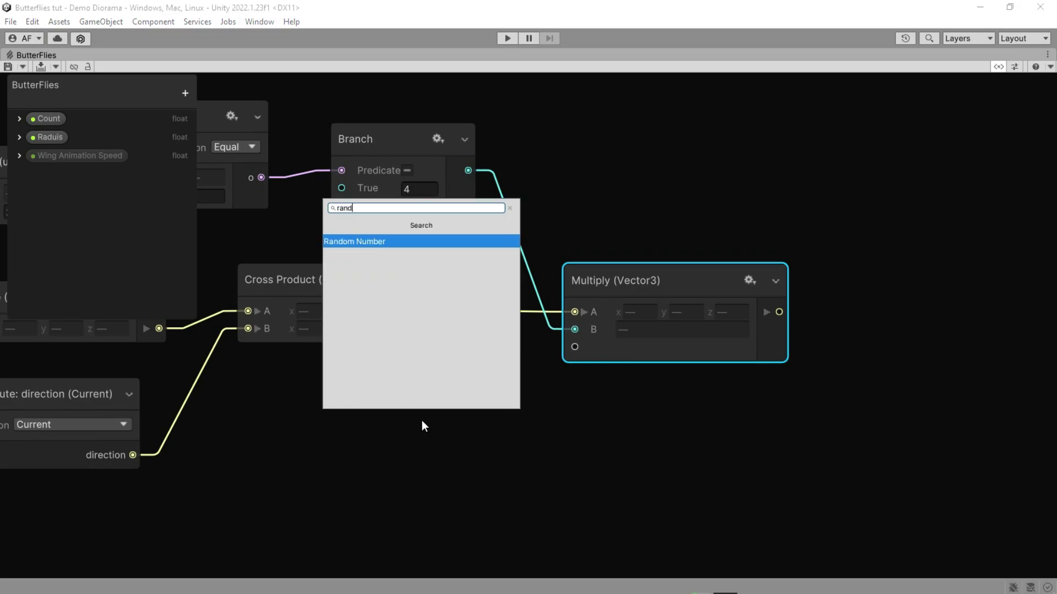
pyautogui.press('Return')
pyautogui.click(428, 471)
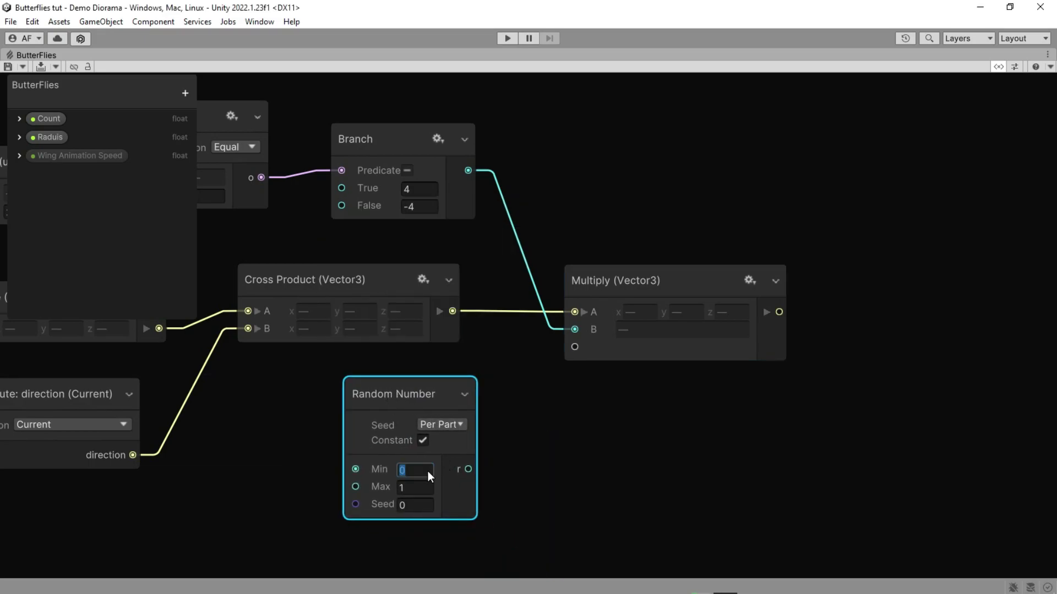
pyautogui.write('.2')
pyautogui.moveTo(468, 469); pyautogui.dragTo(575, 347)
# - Add an Add node with the three-input Vector3 Multiply's output connected to its A input
pyautogui.moveTo(690, 444); pyautogui.dragTo(393, 455, button='middle')
pyautogui.scroll(-1, 529, 460)
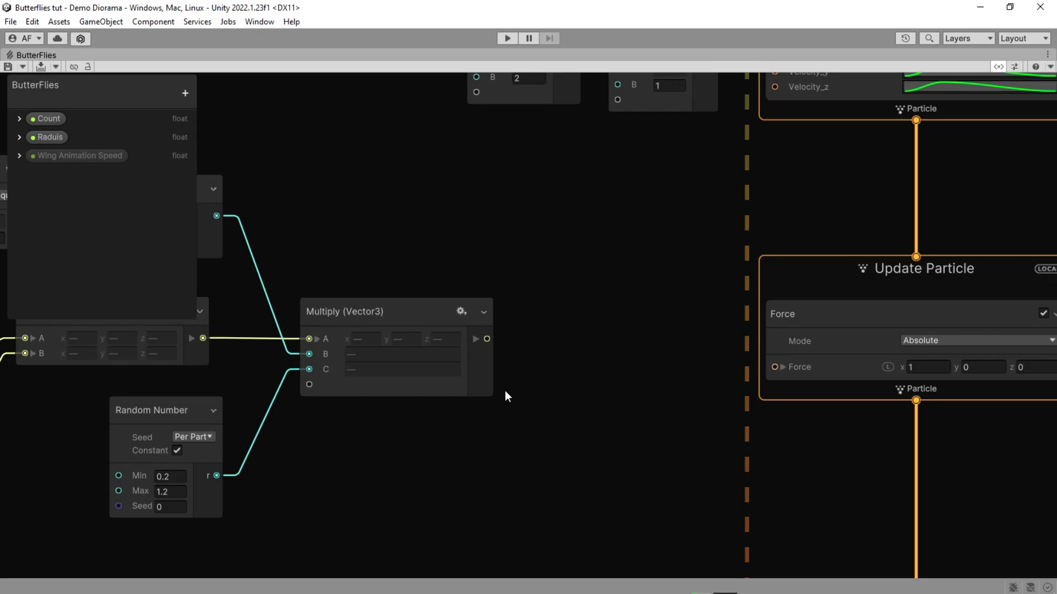
pyautogui.moveTo(486, 339); pyautogui.dragTo(570, 377)
pyautogui.write('ad')
pyautogui.press('Return')
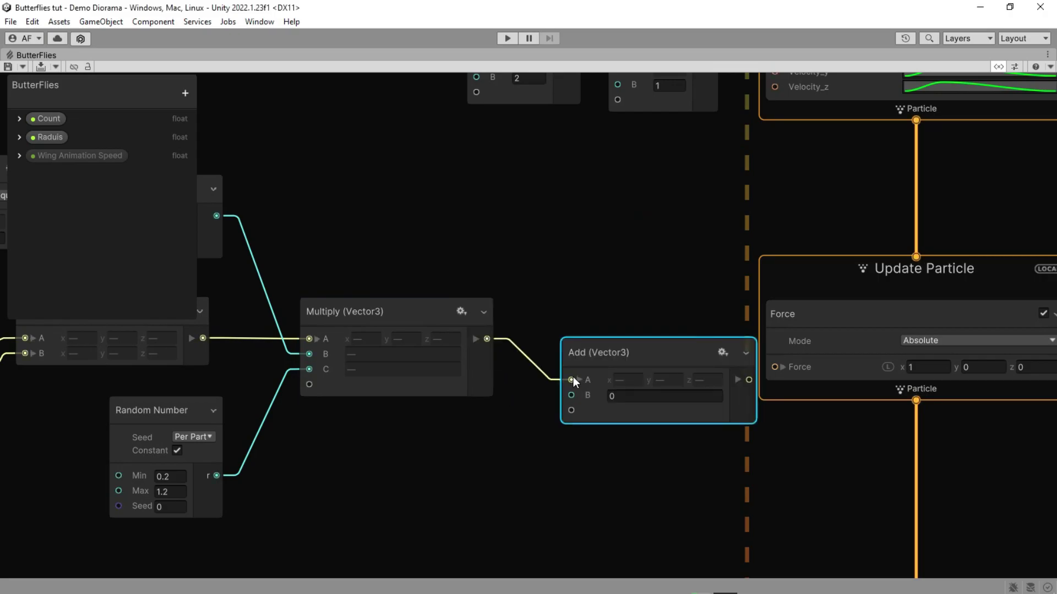
# - Add a second Multiply node fed by the force network's position output and set its B value to -1
pyautogui.scroll(-1, 586, 382)
pyautogui.scroll(-1, 536, 415)
pyautogui.moveTo(395, 425); pyautogui.dragTo(729, 400, button='middle')
pyautogui.moveTo(319, 328); pyautogui.dragTo(558, 483)
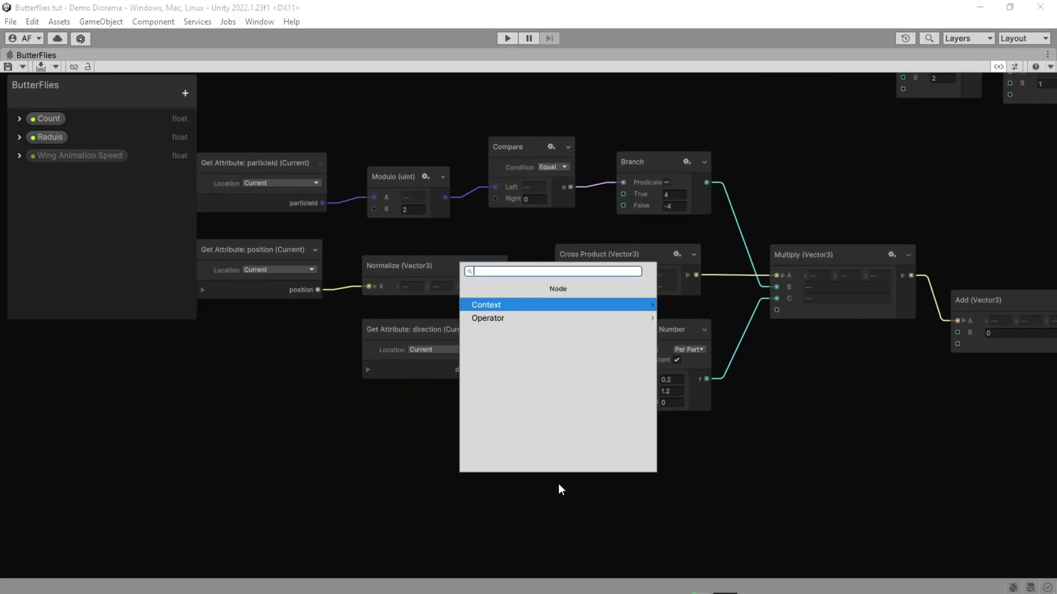
pyautogui.write('mul')
pyautogui.press('Return')
pyautogui.moveTo(618, 462); pyautogui.dragTo(499, 385, button='middle')
pyautogui.scroll(1, 491, 394)
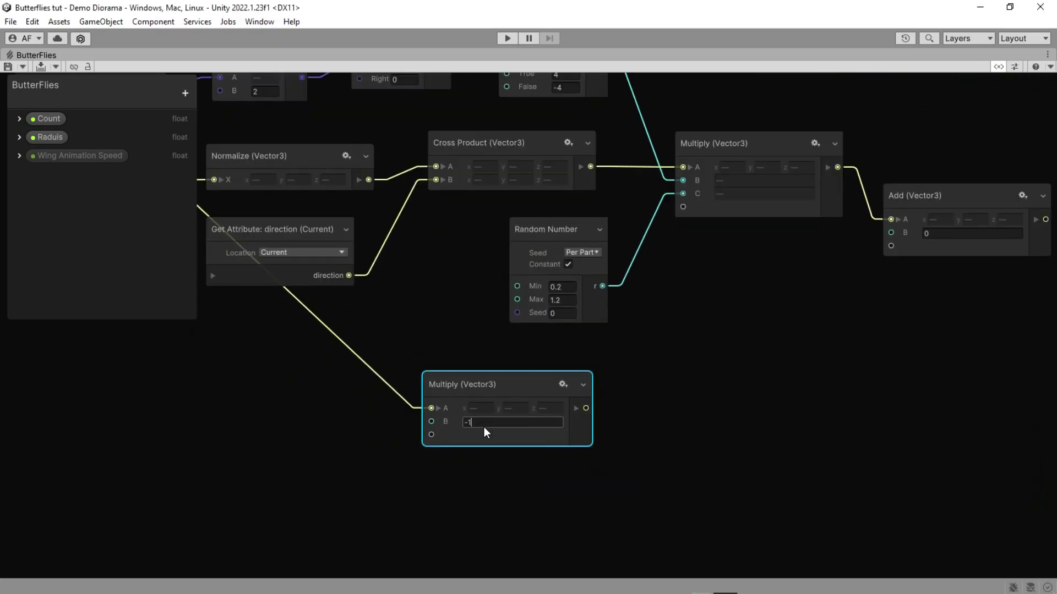
pyautogui.click(702, 424)
# - Connect the -1 Multiply's output to the Add node's B input, and the Add output to the Force block's Force input
pyautogui.moveTo(702, 424); pyautogui.dragTo(508, 469, button='middle')
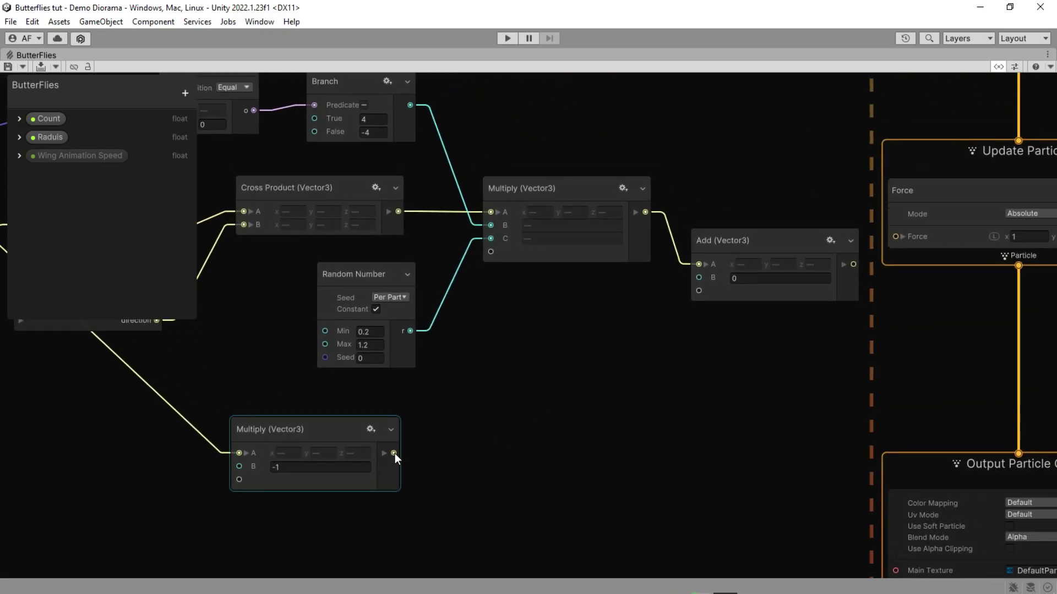
pyautogui.moveTo(395, 453); pyautogui.dragTo(698, 278)
pyautogui.moveTo(669, 391); pyautogui.dragTo(617, 421, button='middle')
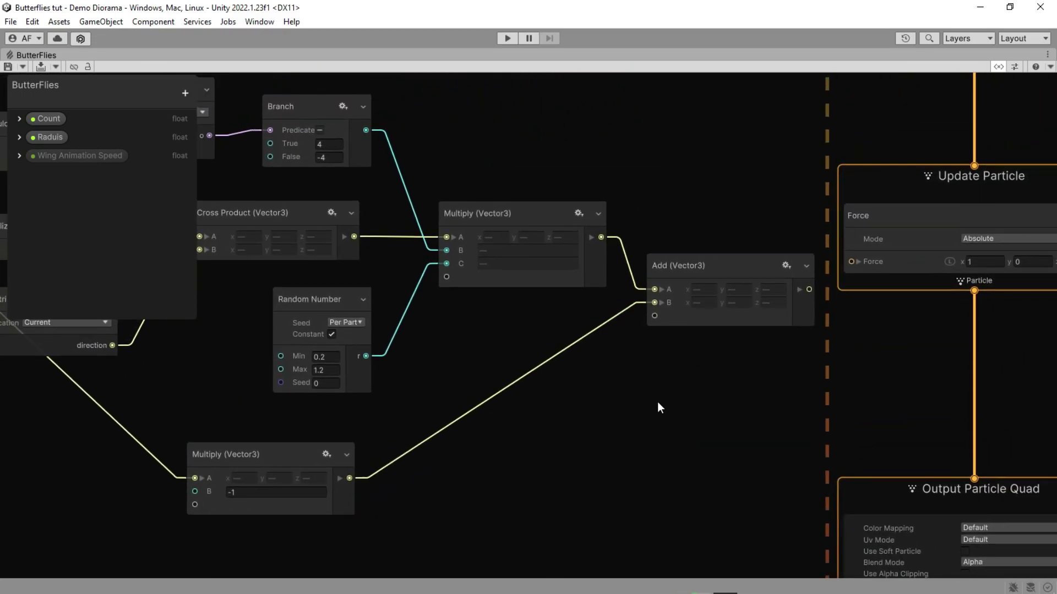
pyautogui.moveTo(792, 309); pyautogui.dragTo(646, 379, button='middle')
pyautogui.moveTo(663, 361); pyautogui.dragTo(705, 333)
# - Move the force-calculation nodes together further left, away from the particle contexts
pyautogui.moveTo(397, 420); pyautogui.dragTo(766, 429, button='middle')
pyautogui.scroll(-3, 766, 429)
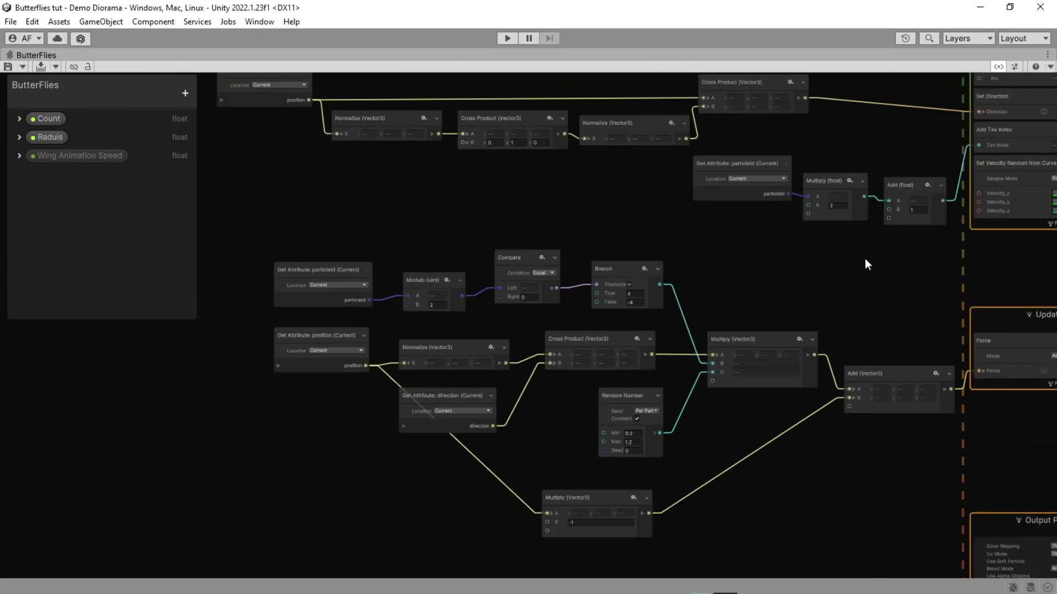
pyautogui.moveTo(864, 259); pyautogui.dragTo(267, 498)
pyautogui.moveTo(880, 378); pyautogui.dragTo(743, 346)
pyautogui.click(661, 432)
pyautogui.moveTo(662, 432); pyautogui.dragTo(764, 414, button='middle')
pyautogui.scroll(1, 765, 414)
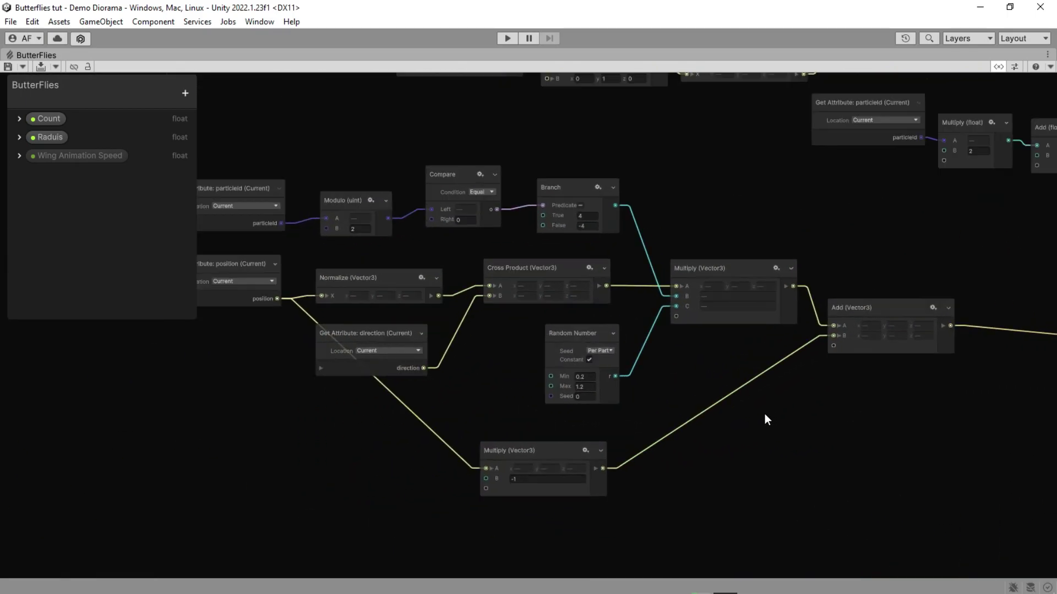
# - Add a Turbulence block in Relative mode below Force in the Update Particle context
pyautogui.moveTo(995, 446); pyautogui.dragTo(580, 388, button='middle')
pyautogui.moveTo(856, 367); pyautogui.dragTo(616, 395, button='middle')
pyautogui.scroll(2, 616, 395)
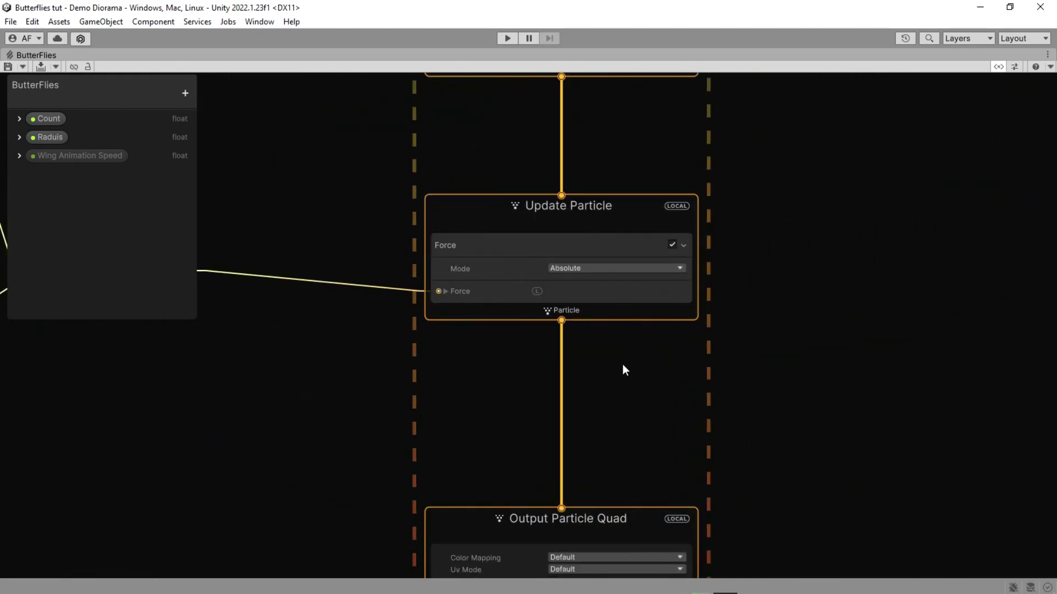
pyautogui.scroll(1, 622, 364)
pyautogui.press('space')
pyautogui.write('tur')
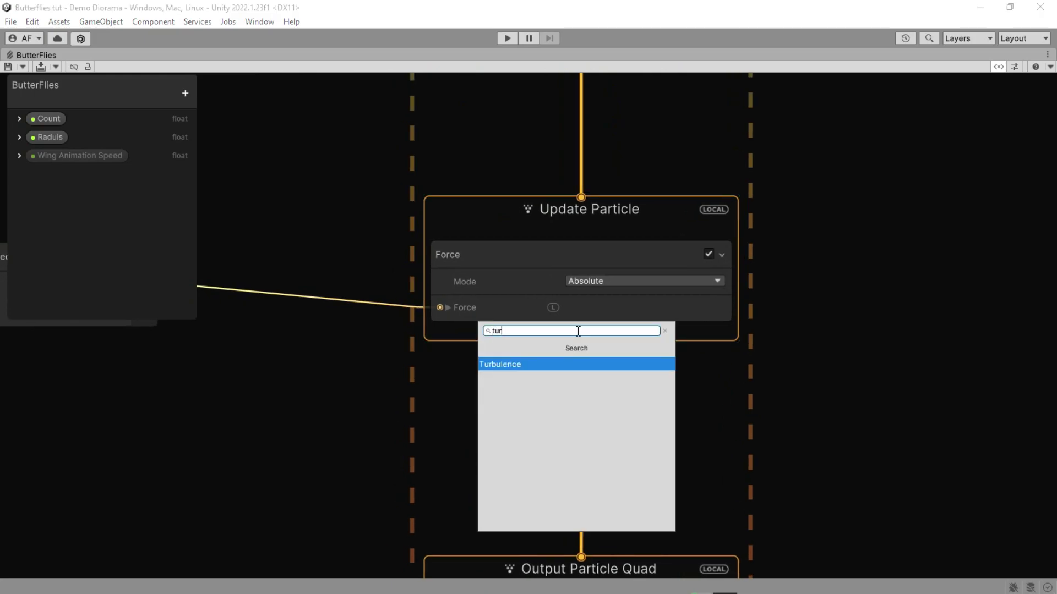
pyautogui.press('Return')
pyautogui.moveTo(828, 420); pyautogui.dragTo(864, 377, button='middle')
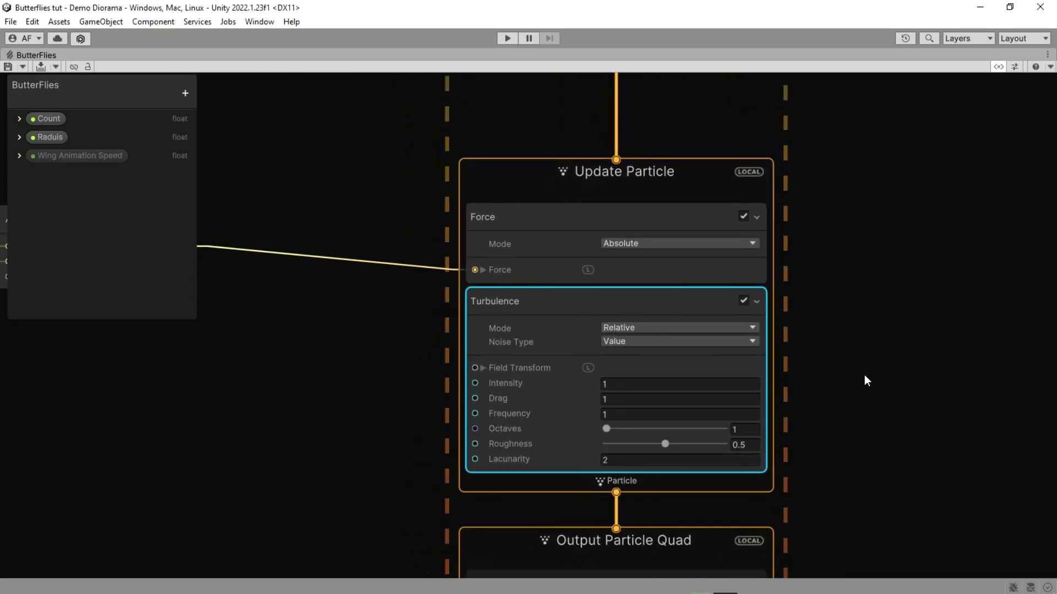
pyautogui.click(746, 332)
pyautogui.click(652, 355)
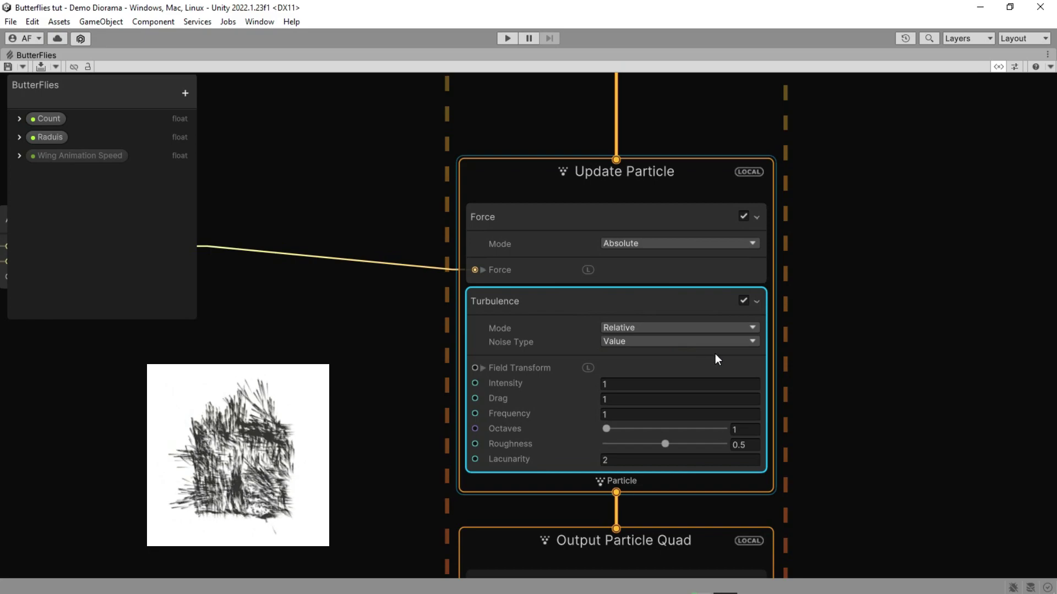
# - Expand the Turbulence Field Transform, add a Total Time (Game) node and connect it to the transform's Position Y
pyautogui.click(483, 368)
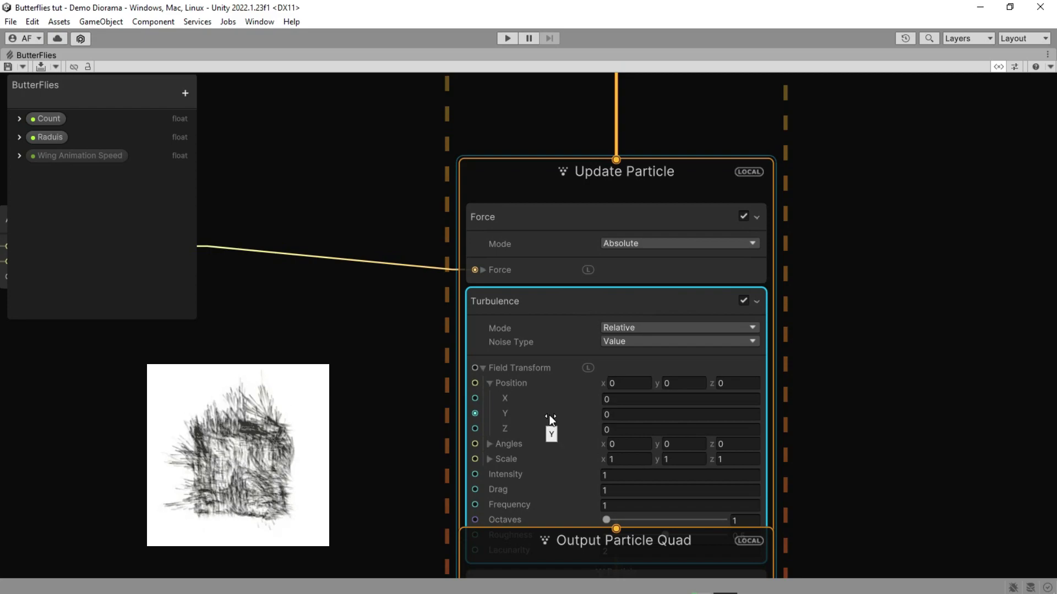
pyautogui.moveTo(380, 415); pyautogui.dragTo(450, 385, button='middle')
pyautogui.press('space')
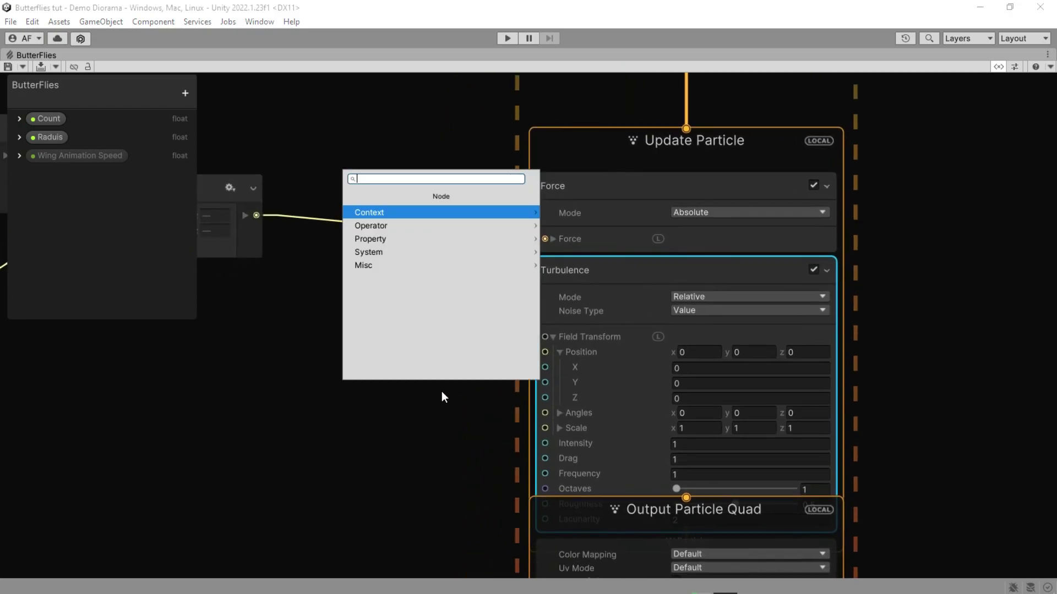
pyautogui.write('tota')
pyautogui.press('Down')
pyautogui.press('Return')
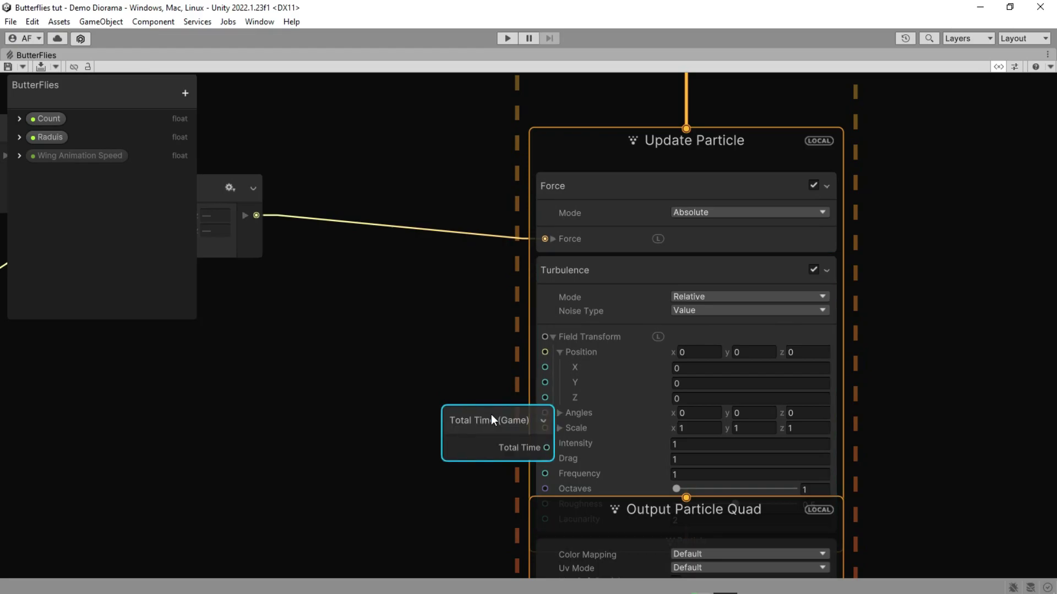
pyautogui.moveTo(494, 403); pyautogui.dragTo(533, 383)
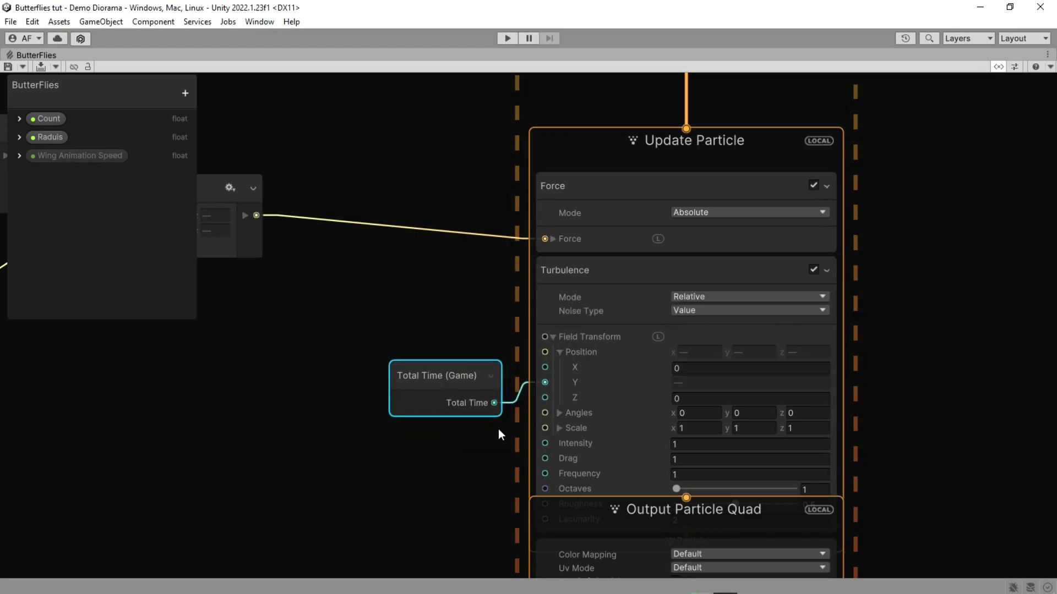
# - Add a Set Velocity block below Turbulence in the Update Particle context
pyautogui.moveTo(497, 428); pyautogui.dragTo(407, 418, button='middle')
pyautogui.scroll(1, 407, 419)
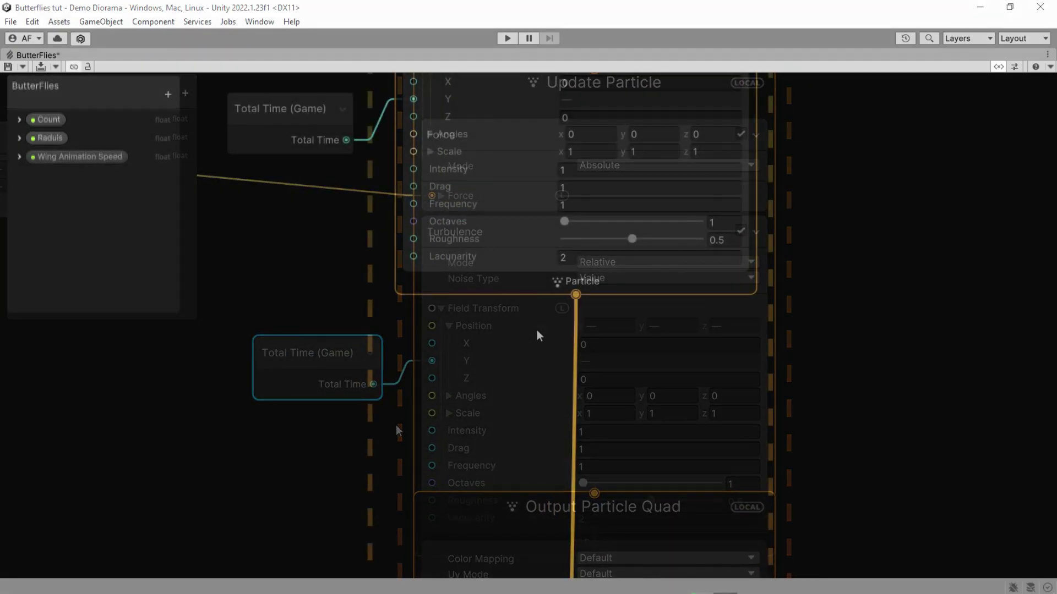
pyautogui.rightClick(536, 278)
pyautogui.click(561, 292)
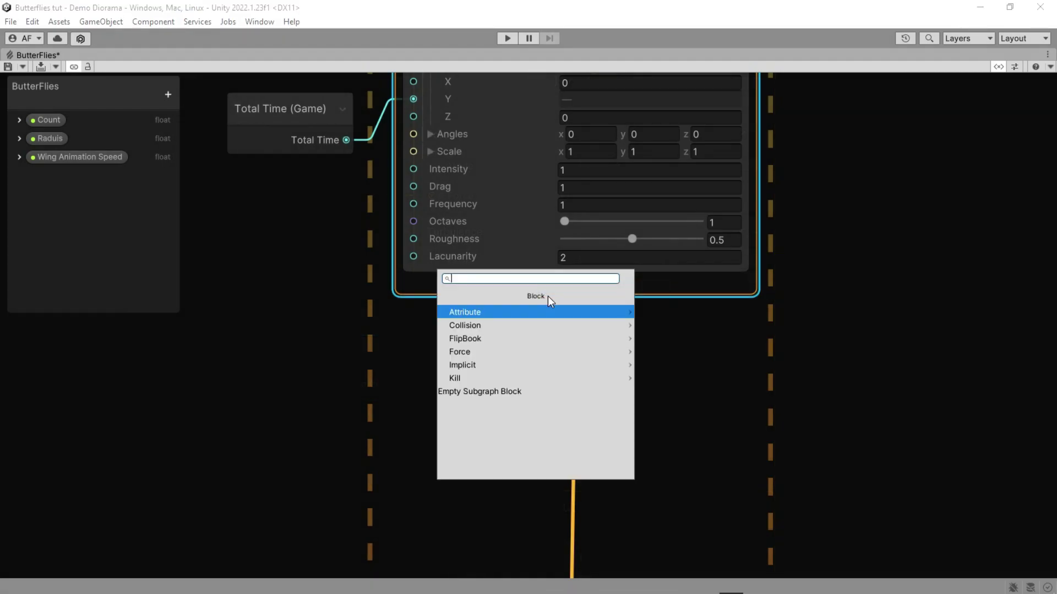
pyautogui.write('set v')
pyautogui.press('Return')
# - Add a Get Attribute: velocity node in the empty graph area left of the Set Velocity block
pyautogui.moveTo(506, 406); pyautogui.dragTo(719, 371, button='middle')
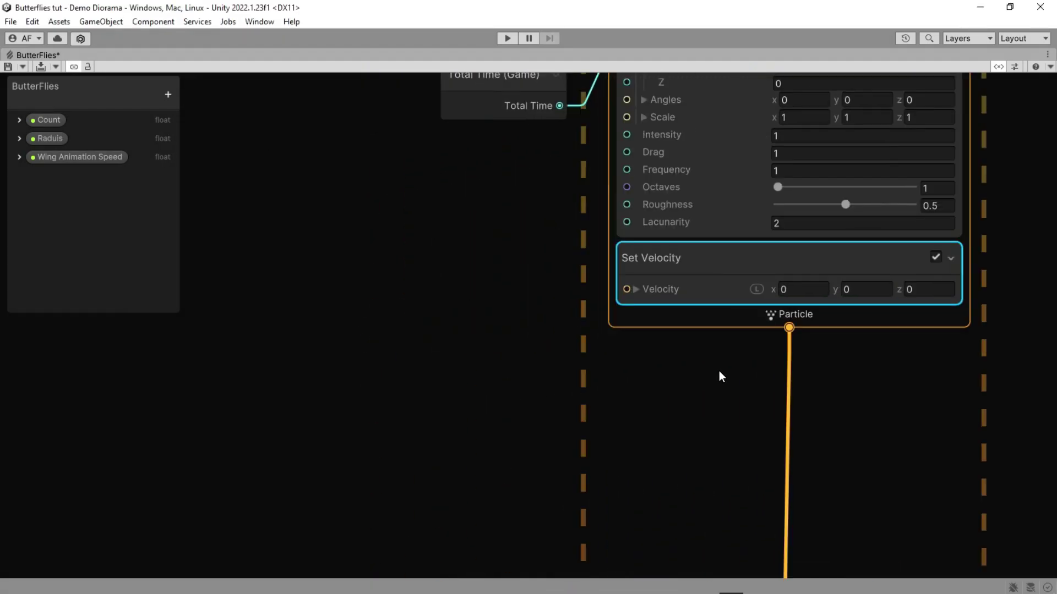
pyautogui.moveTo(578, 365); pyautogui.dragTo(751, 400, button='middle')
pyautogui.scroll(-1, 751, 400)
pyautogui.moveTo(682, 393); pyautogui.dragTo(738, 392, button='middle')
pyautogui.press('space')
pyautogui.write('veloc')
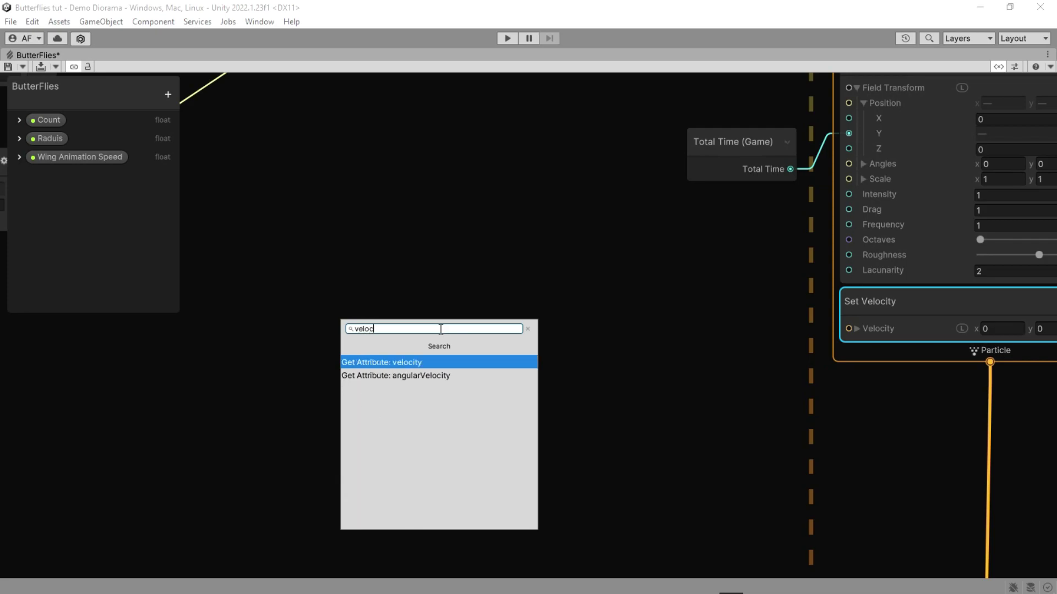
pyautogui.press('Return')
pyautogui.moveTo(524, 365); pyautogui.dragTo(310, 337)
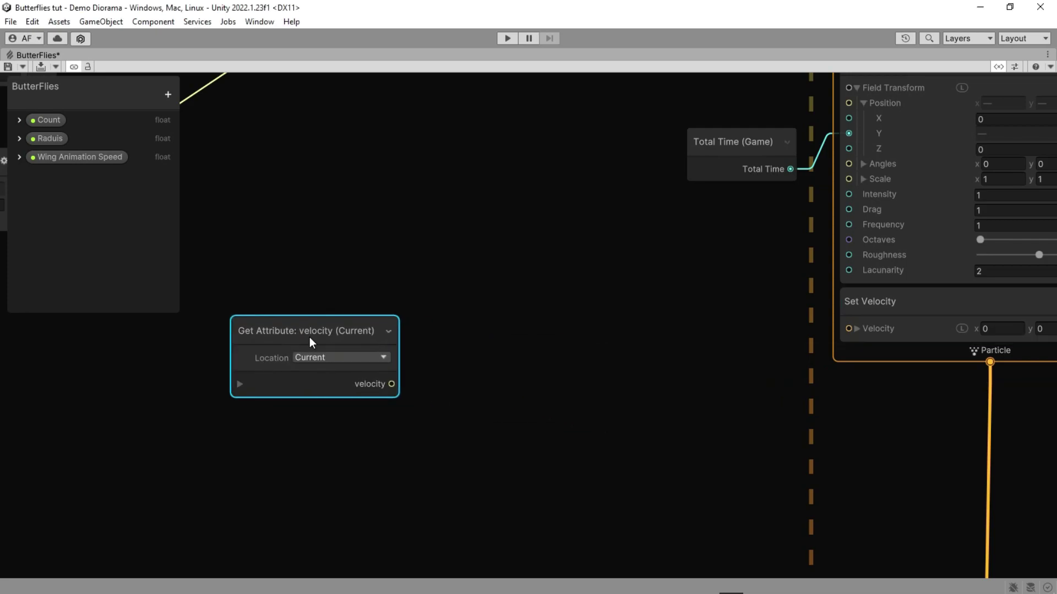
# - Add a Length node fed by the velocity output, and shift the velocity and Length nodes left together
pyautogui.moveTo(388, 384); pyautogui.dragTo(477, 360)
pyautogui.write('len')
pyautogui.press('Return')
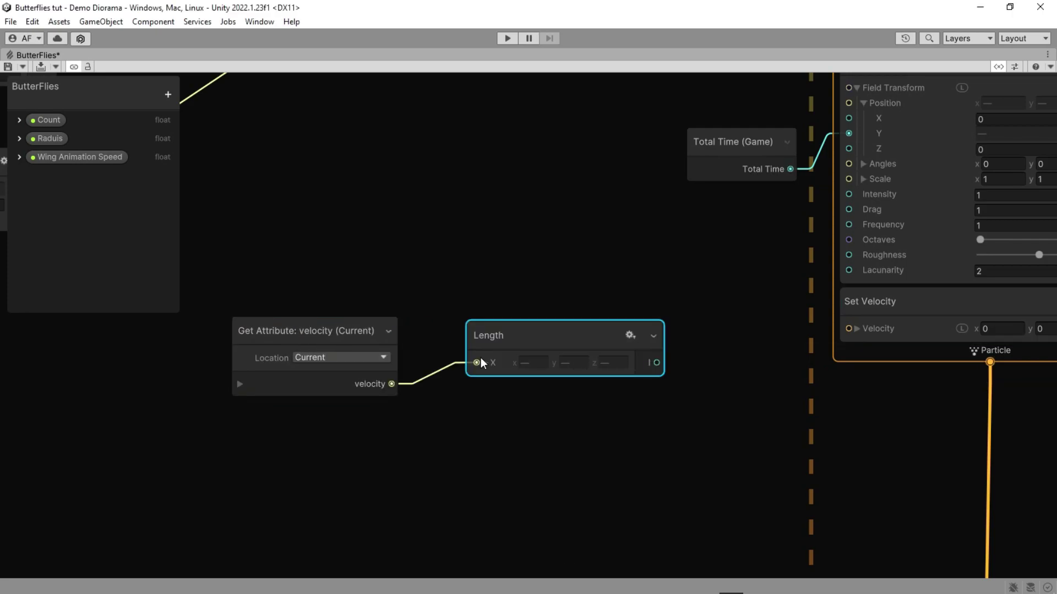
pyautogui.moveTo(499, 414); pyautogui.dragTo(357, 340)
pyautogui.moveTo(495, 339); pyautogui.dragTo(319, 334)
pyautogui.moveTo(470, 426); pyautogui.dragTo(650, 450, button='middle')
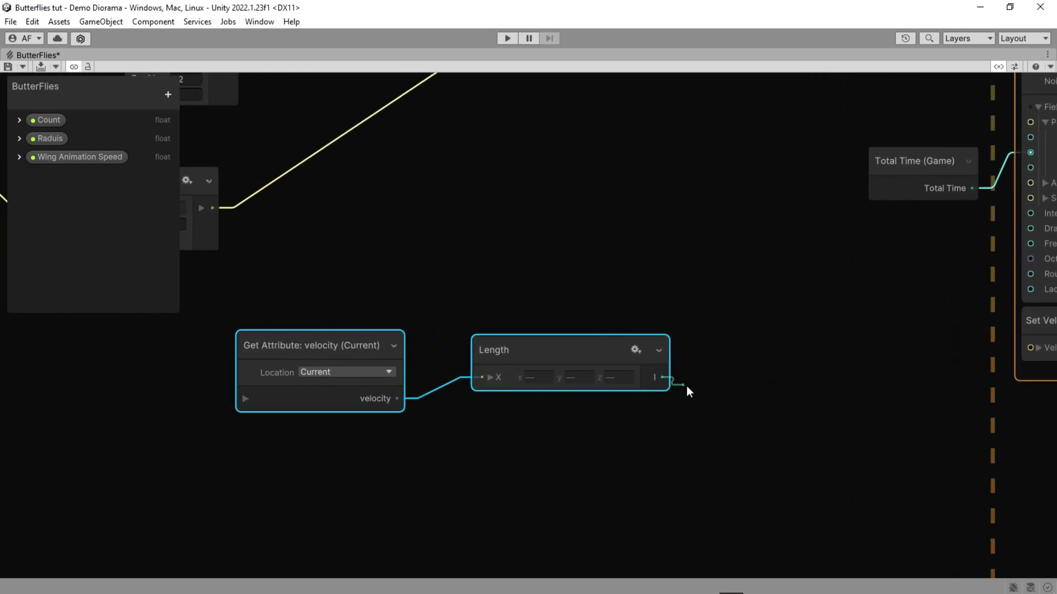
# - Add a Minimum node with the Length output as its A input, and shift the velocity and Length nodes to make room
pyautogui.moveTo(662, 377); pyautogui.dragTo(754, 398)
pyautogui.write('min')
pyautogui.press('Return')
pyautogui.moveTo(813, 300); pyautogui.dragTo(331, 388)
pyautogui.moveTo(774, 372); pyautogui.dragTo(651, 340)
# - Add a float node with value 0.5 below Length and connect it to the Minimum node's B input
pyautogui.click(434, 431)
pyautogui.press('space')
pyautogui.write('fl')
pyautogui.press('Return')
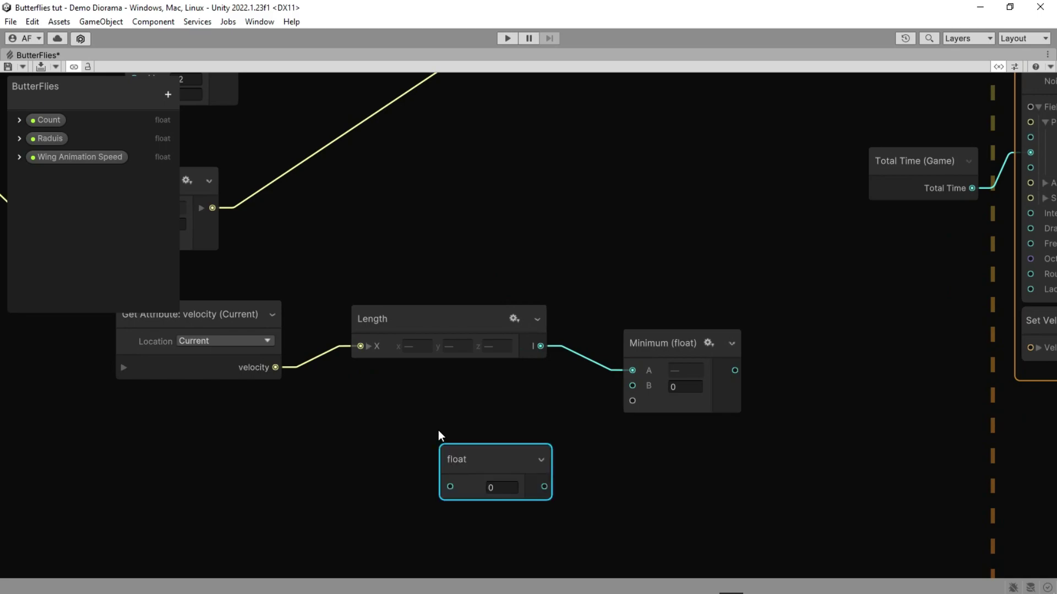
pyautogui.moveTo(491, 465); pyautogui.dragTo(454, 399)
pyautogui.click(457, 422)
pyautogui.write('0.5')
pyautogui.press('Return')
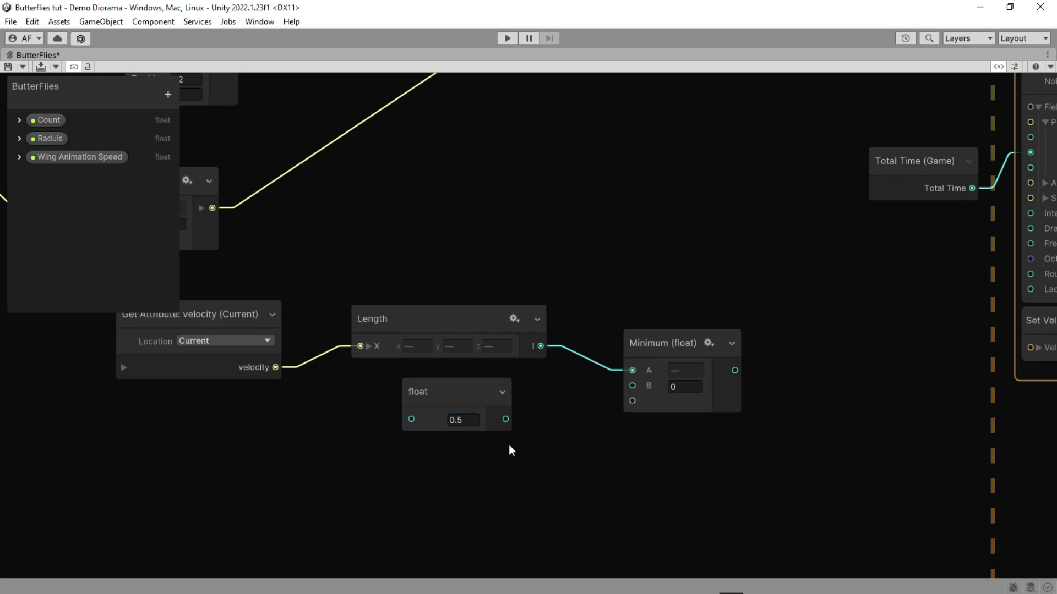
pyautogui.moveTo(506, 419); pyautogui.dragTo(632, 385)
# - Add a Multiply node with the Minimum output connected to its A input
pyautogui.moveTo(722, 347); pyautogui.dragTo(788, 383)
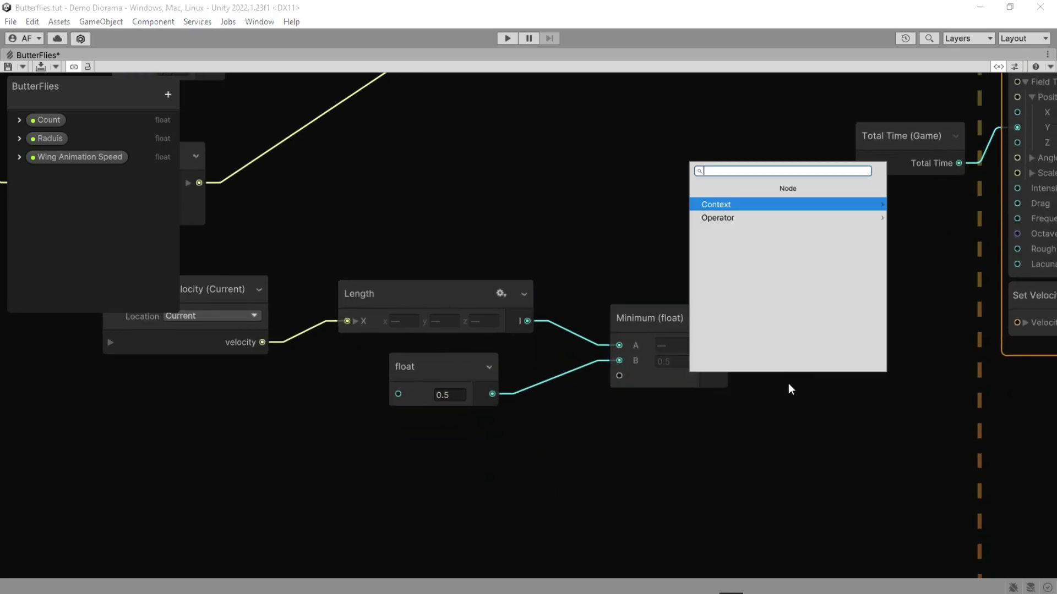
pyautogui.write('mul')
pyautogui.press('Return')
# - Add a Normalize node fed by the velocity output and connect its result to the new Multiply's B input
pyautogui.moveTo(262, 342); pyautogui.dragTo(409, 466)
pyautogui.write('normalize')
pyautogui.press('Return')
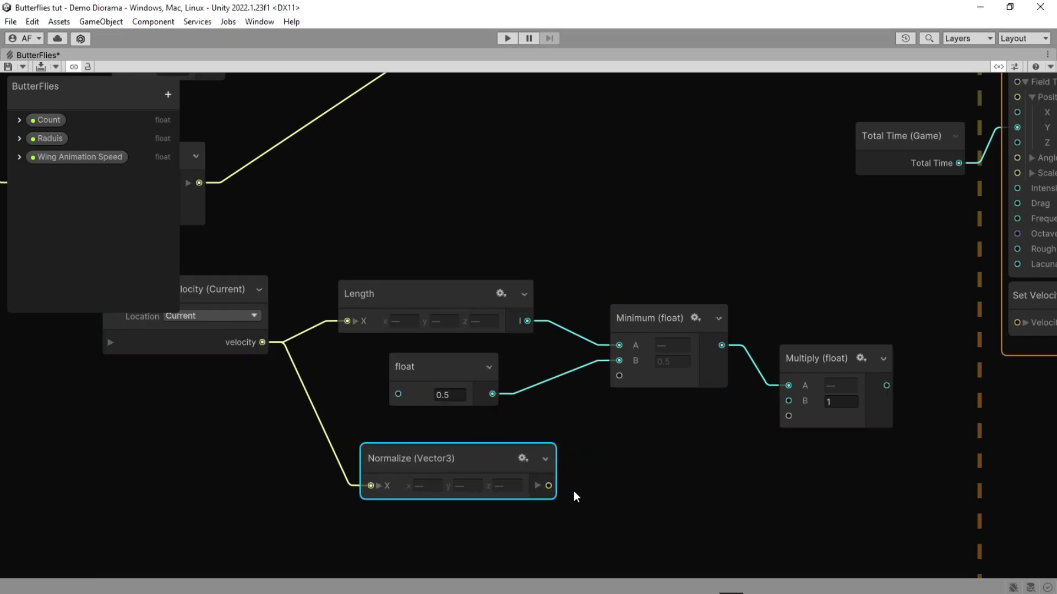
pyautogui.moveTo(549, 486); pyautogui.dragTo(788, 401)
# - Connect the Multiply output to the Set Velocity block's Velocity input, and move the velocity-limiting nodes further left
pyautogui.moveTo(881, 518); pyautogui.dragTo(599, 529, button='middle')
pyautogui.moveTo(685, 397); pyautogui.dragTo(735, 333)
pyautogui.scroll(-1, 603, 504)
pyautogui.moveTo(603, 503); pyautogui.dragTo(837, 480, button='middle')
pyautogui.moveTo(877, 287); pyautogui.dragTo(275, 508)
pyautogui.moveTo(390, 508); pyautogui.dragTo(508, 504, button='middle')
pyautogui.moveTo(579, 306); pyautogui.dragTo(485, 299)
pyautogui.click(855, 501)
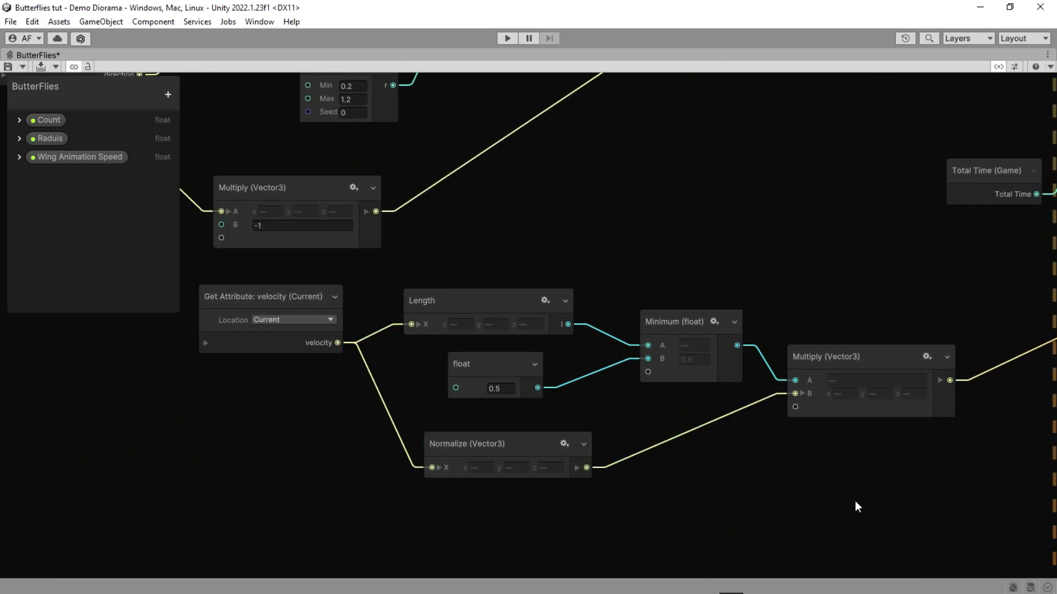
# - Add a Set Scale block below Set Velocity in the Update Particle context
pyautogui.moveTo(908, 504); pyautogui.dragTo(577, 506, button='middle')
pyautogui.moveTo(799, 490); pyautogui.dragTo(573, 501, button='middle')
pyautogui.scroll(2, 691, 421)
pyautogui.moveTo(716, 411); pyautogui.dragTo(568, 401, button='middle')
pyautogui.scroll(-1, 567, 394)
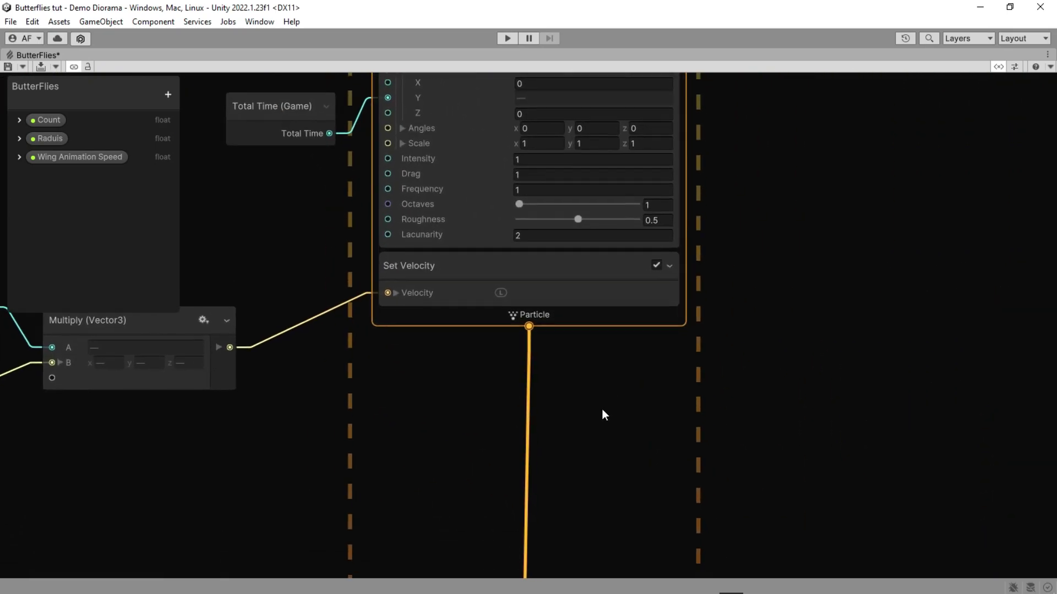
pyautogui.press('space')
pyautogui.write('set scale')
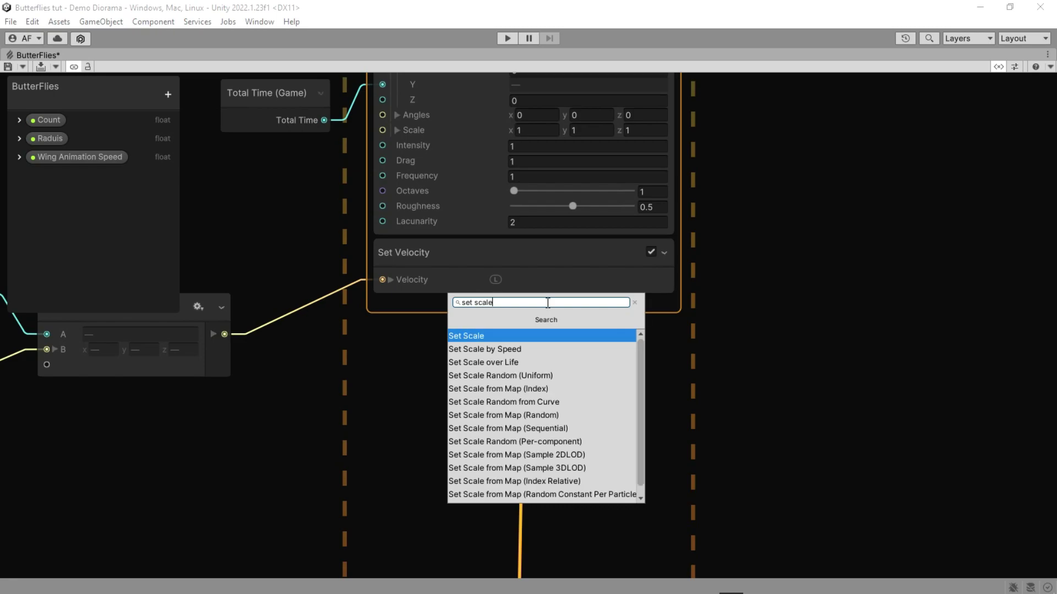
pyautogui.press('Return')
# - Restrict the Set Scale block to the XY channels and set its X scale to 0.6
pyautogui.click(528, 338)
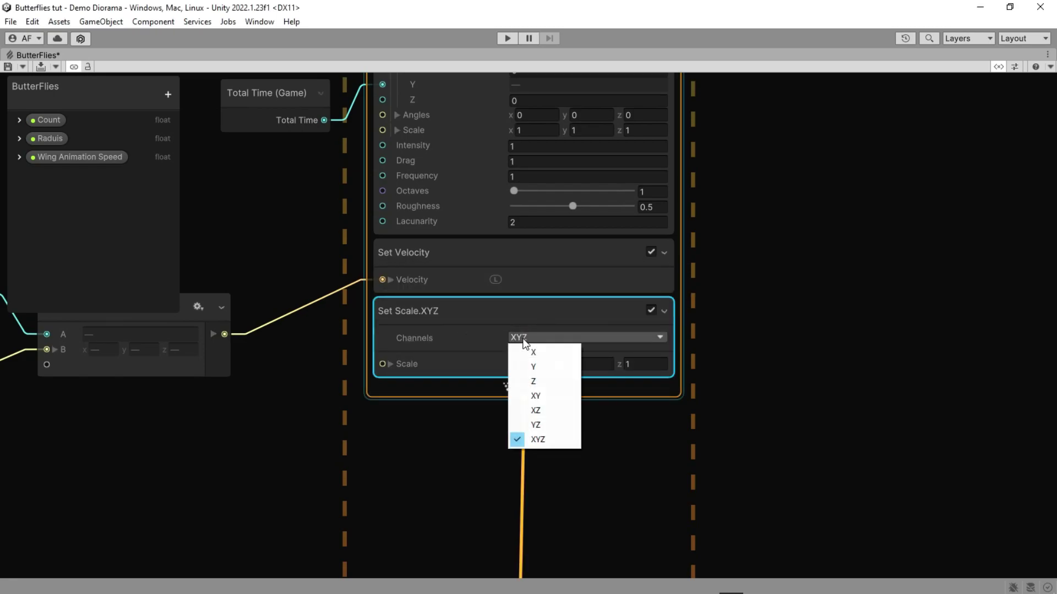
pyautogui.click(537, 395)
pyautogui.scroll(1, 527, 409)
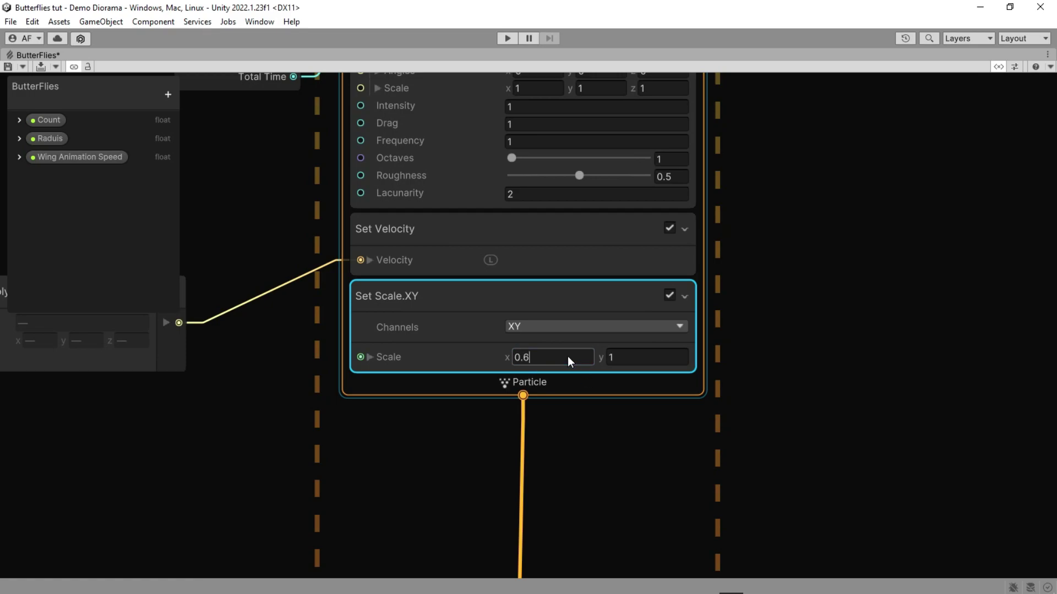
# - Add a Set Pivot block below Set Scale, restrict it to the X channel and set the pivot to 0.45
pyautogui.moveTo(572, 471); pyautogui.dragTo(579, 423, button='middle')
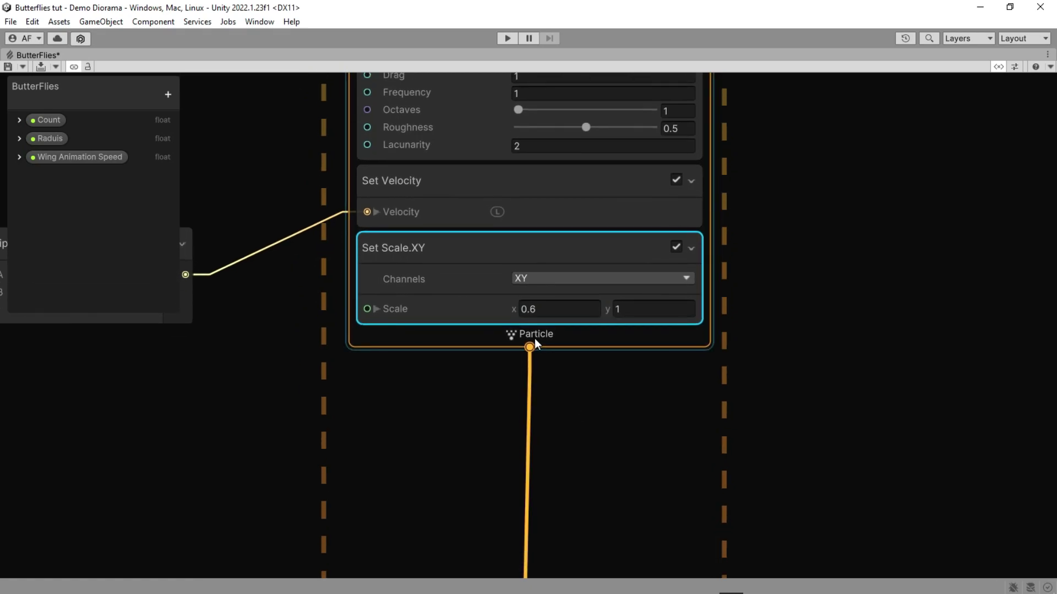
pyautogui.press('space')
pyautogui.write('set pi')
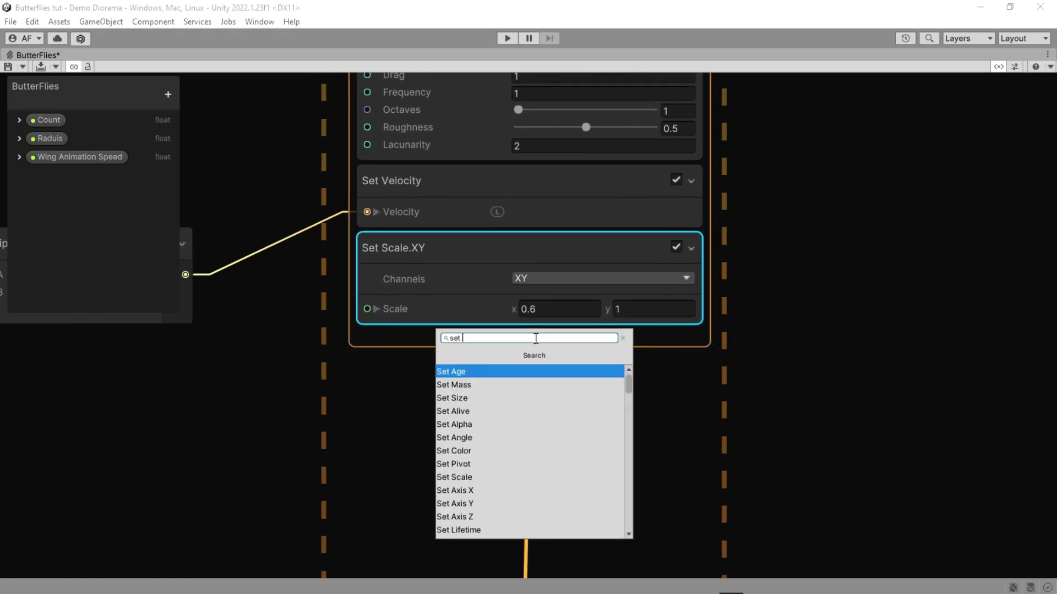
pyautogui.press('Return')
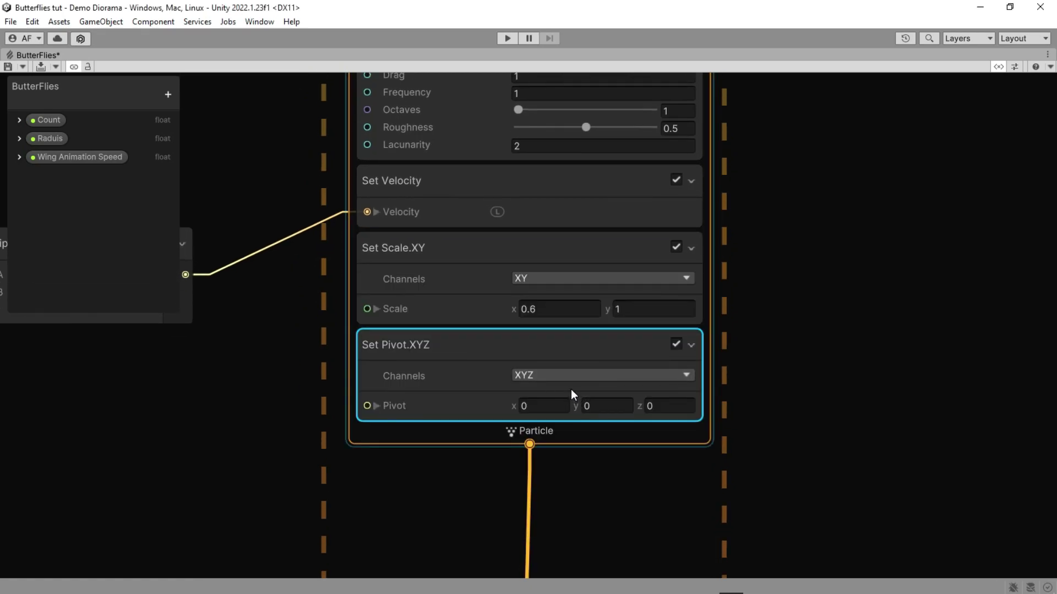
pyautogui.click(578, 376)
pyautogui.click(548, 388)
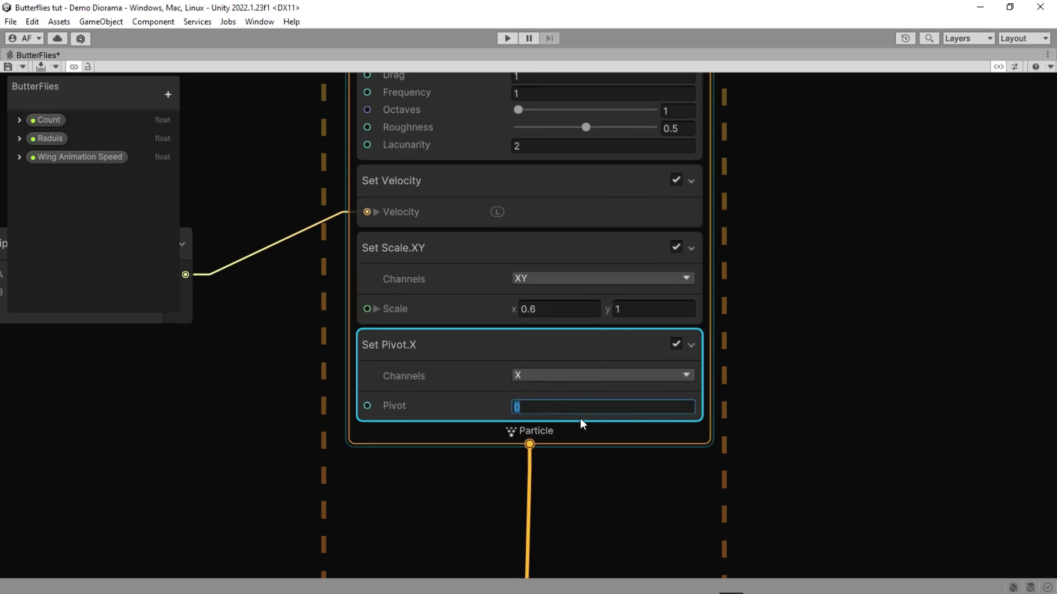
pyautogui.write('0.45')
pyautogui.press('Return')
# - Delete the Output Particle Quad context beneath Update Particle
pyautogui.scroll(-1, 598, 437)
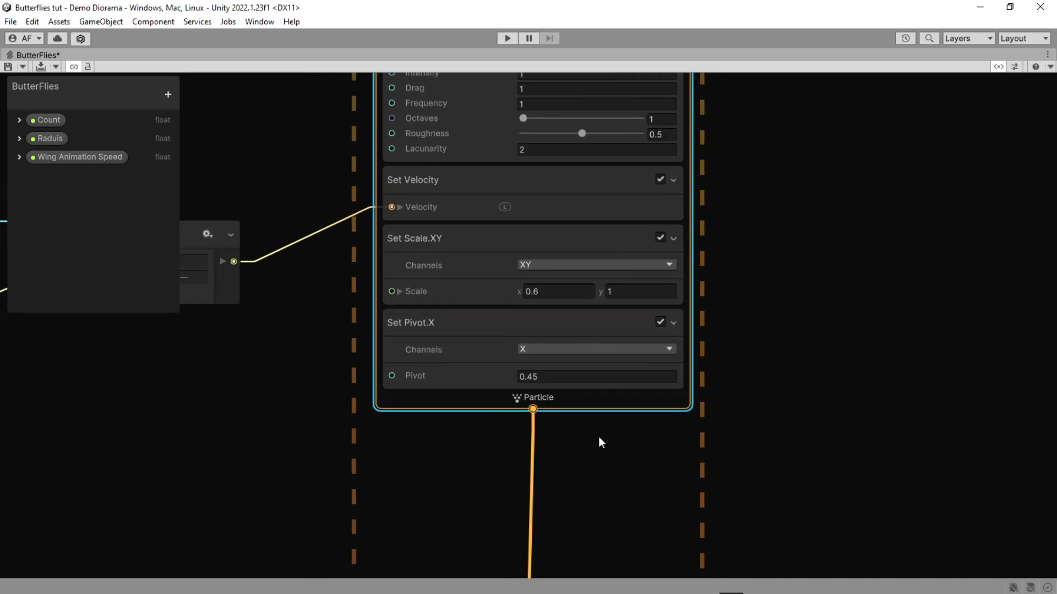
pyautogui.moveTo(599, 437); pyautogui.dragTo(605, 255, button='middle')
pyautogui.scroll(-1, 770, 405)
pyautogui.click(770, 405)
pyautogui.scroll(1, 771, 405)
pyautogui.moveTo(770, 405); pyautogui.dragTo(763, 343, button='middle')
pyautogui.click(620, 334)
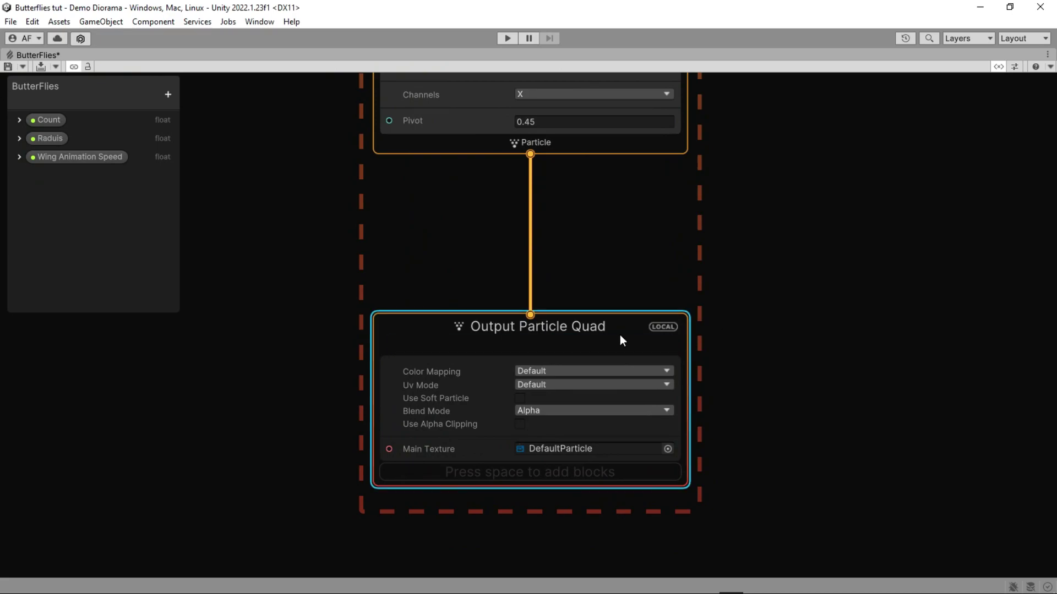
pyautogui.moveTo(622, 341); pyautogui.dragTo(645, 349, button='middle')
pyautogui.rightClick(591, 340)
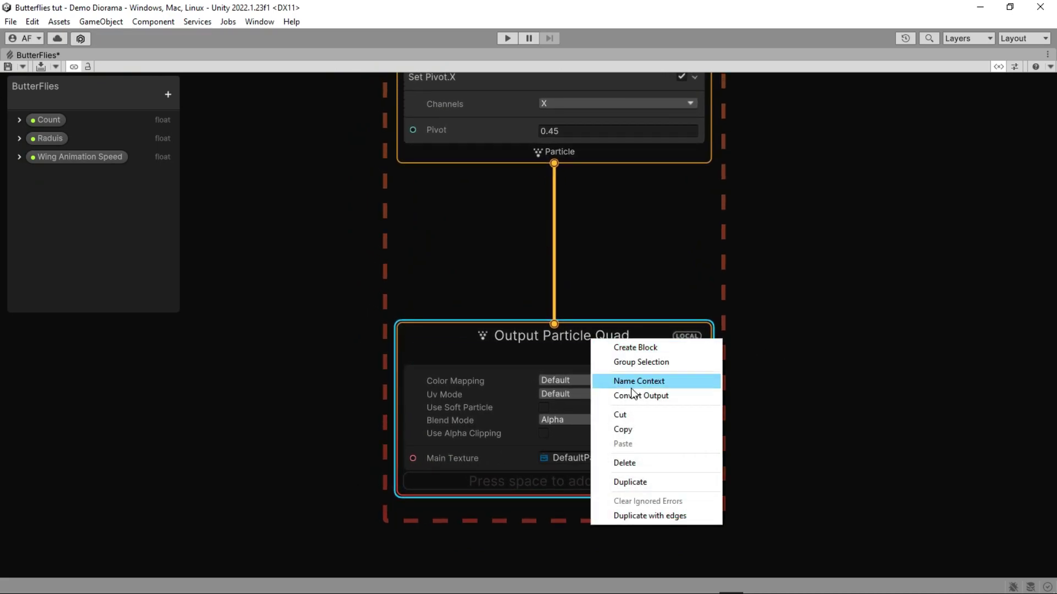
pyautogui.click(633, 464)
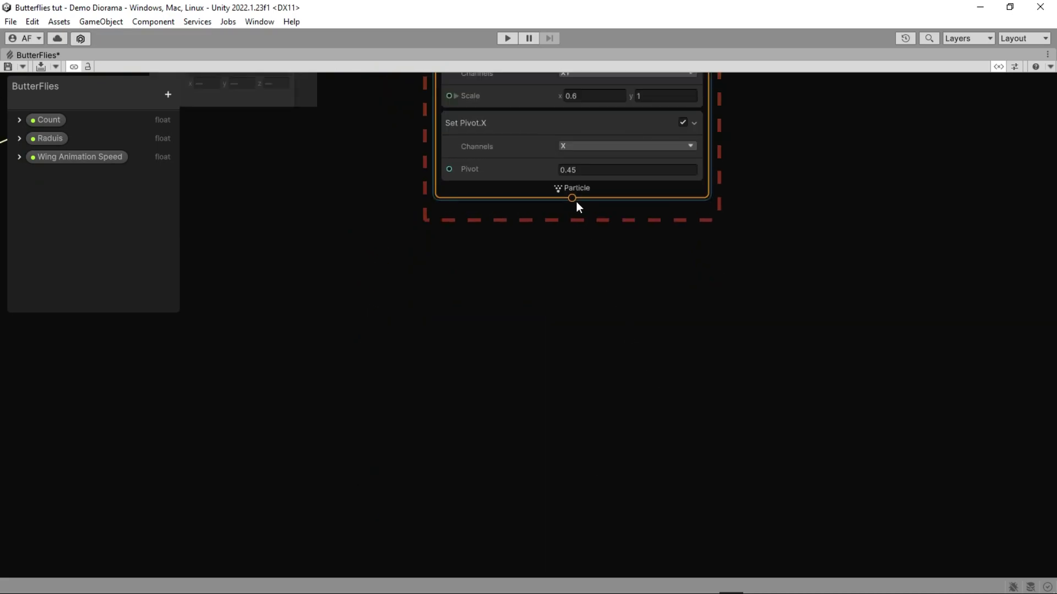
# - Connect Update Particle's output to a new Output Particle HDRP Lit Quad context and place it directly below
pyautogui.moveTo(575, 200); pyautogui.dragTo(575, 360)
pyautogui.write('ou')
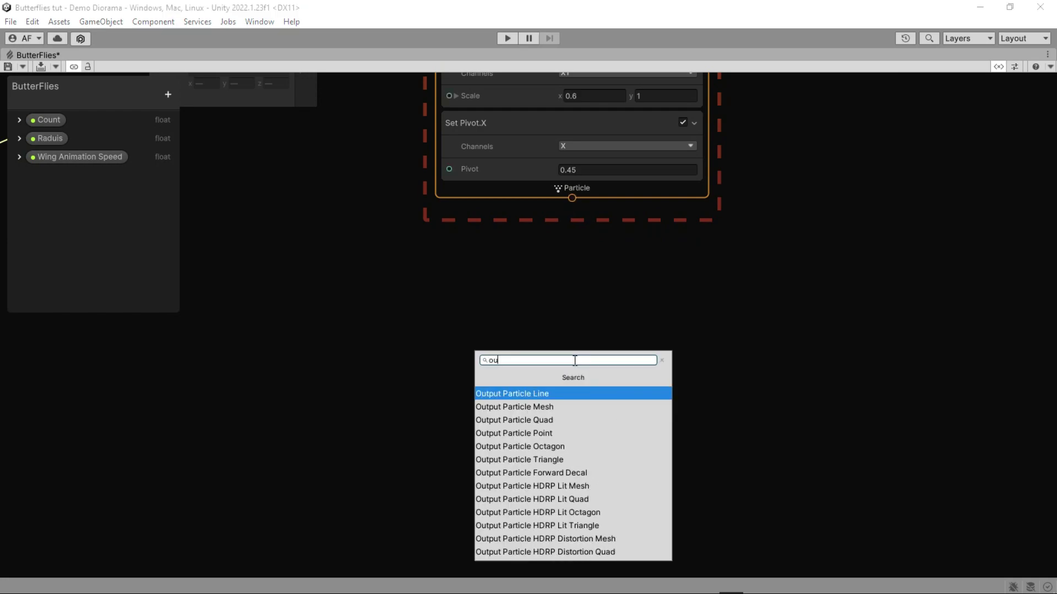
pyautogui.write('tput particle hdr')
pyautogui.click(567, 407)
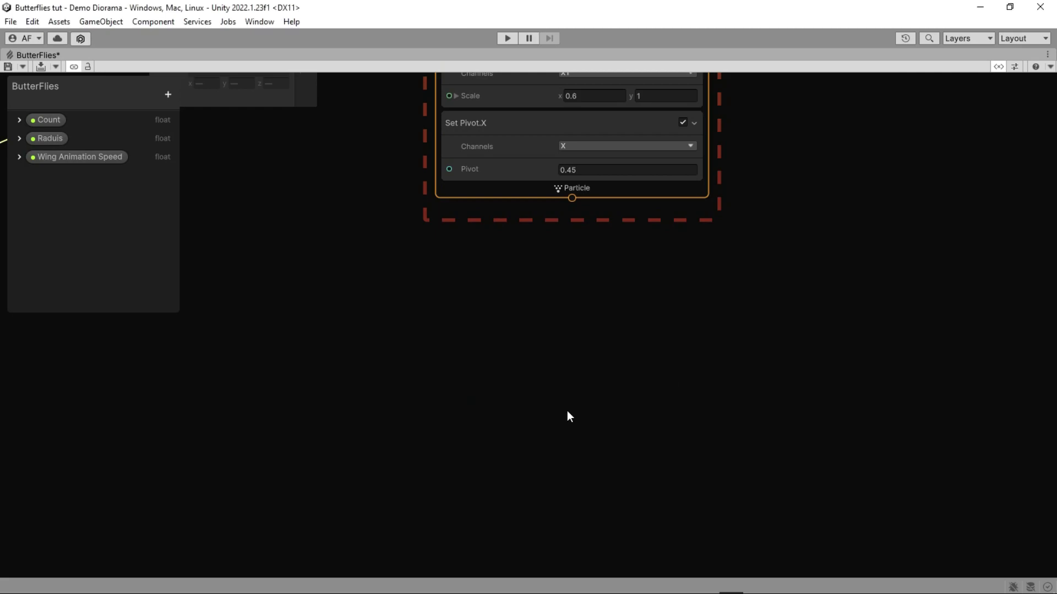
pyautogui.moveTo(599, 393); pyautogui.dragTo(570, 334)
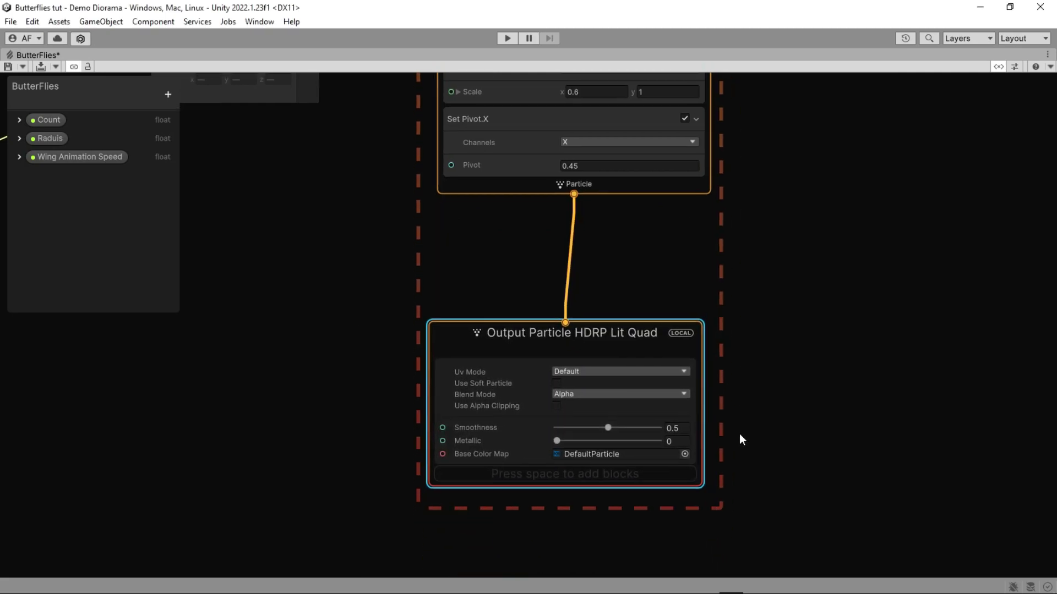
# - In the HDRP Lit Quad output, set Uv Mode to Flipbook, enable alpha clipping and set Smoothness to 0
pyautogui.scroll(2, 736, 435)
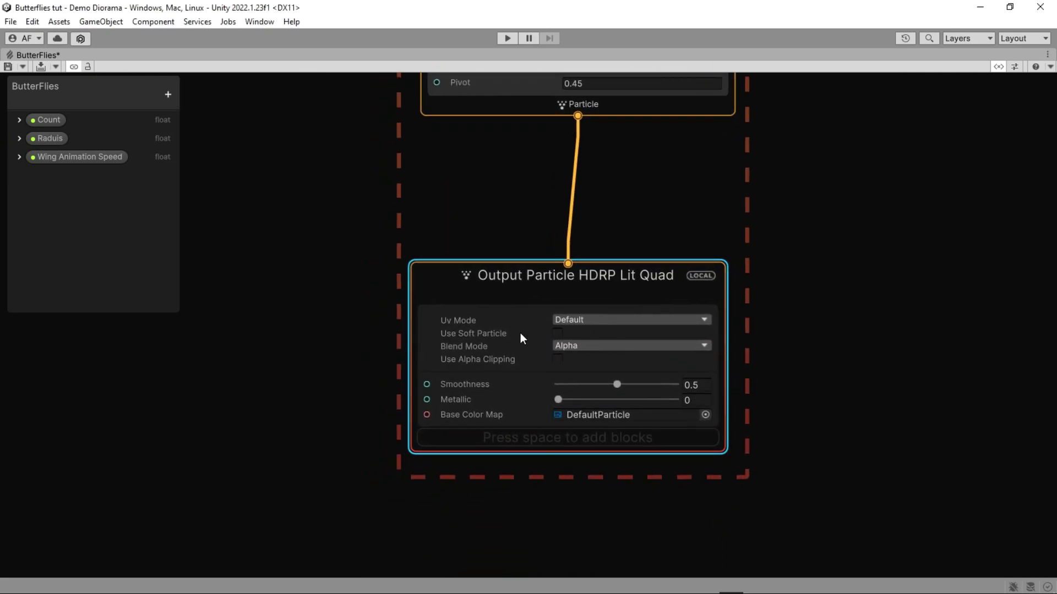
pyautogui.click(586, 321)
pyautogui.click(606, 347)
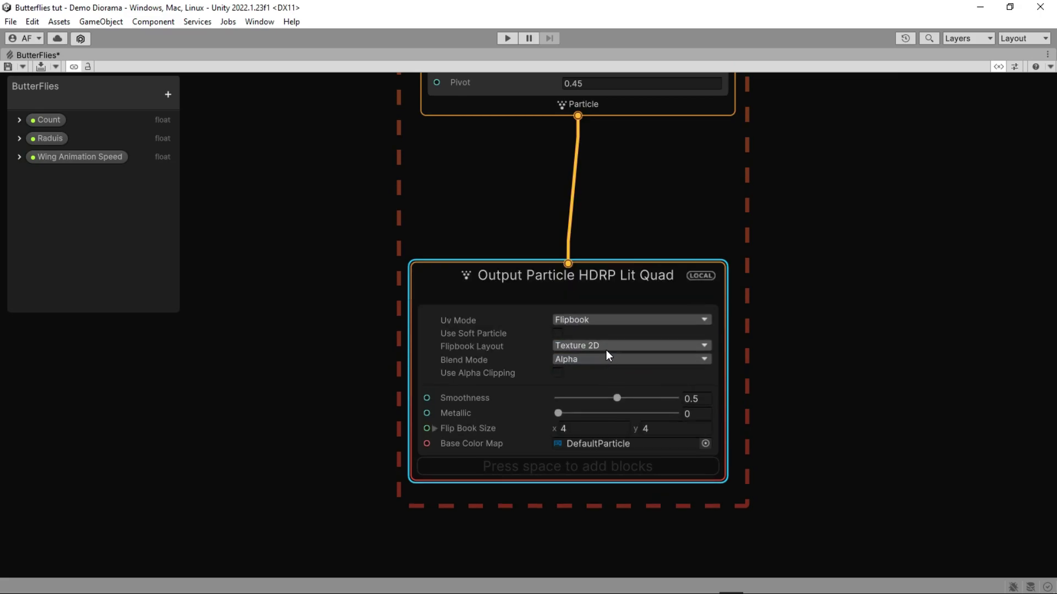
pyautogui.click(559, 373)
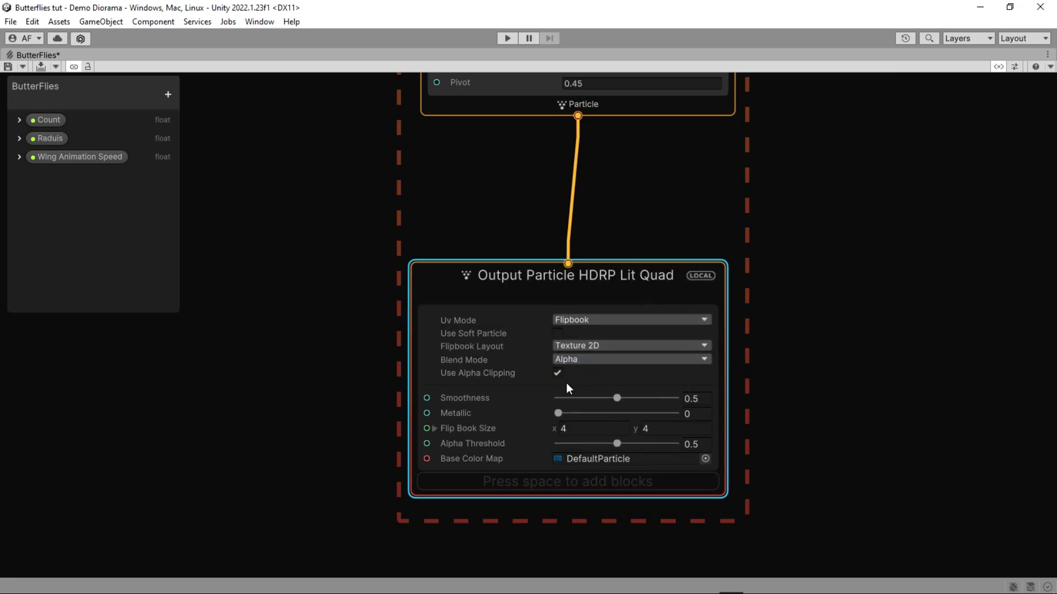
pyautogui.moveTo(616, 398); pyautogui.dragTo(556, 398)
# - Set the output's Flip Book Size to 8 by 1 and its Alpha Threshold to 0.4
pyautogui.scroll(2, 600, 402)
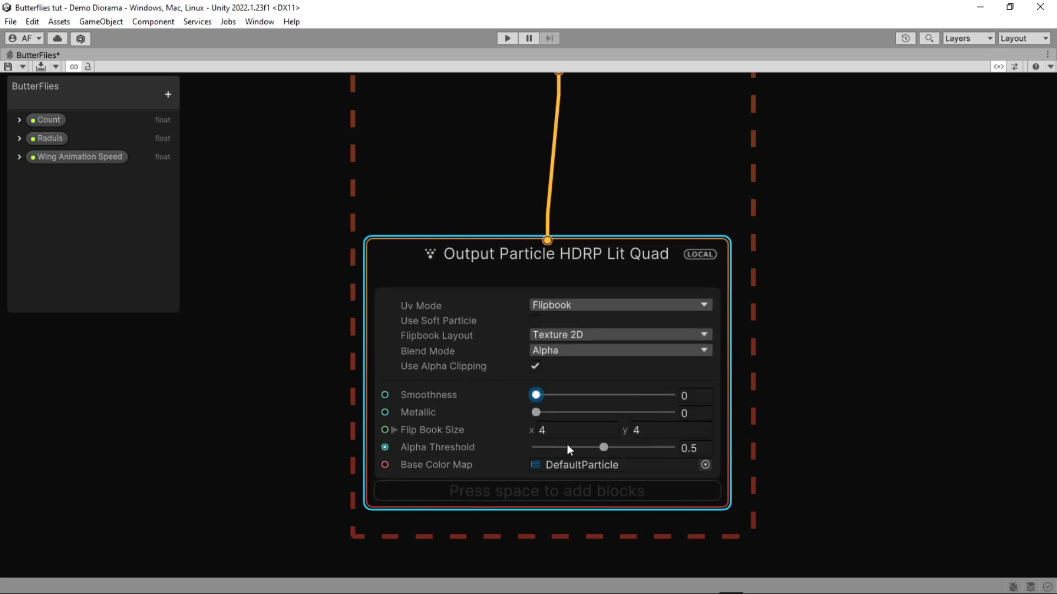
pyautogui.click(561, 432)
pyautogui.press('BackSpace')
pyautogui.write('8')
pyautogui.click(639, 430)
pyautogui.click(735, 435)
pyautogui.click(704, 449)
pyautogui.press('BackSpace')
pyautogui.write('4')
pyautogui.click(732, 451)
# - Create a Texture2D property named Base Color Map and connect it to the output's Base Color Map input
pyautogui.moveTo(546, 523); pyautogui.dragTo(649, 459, button='middle')
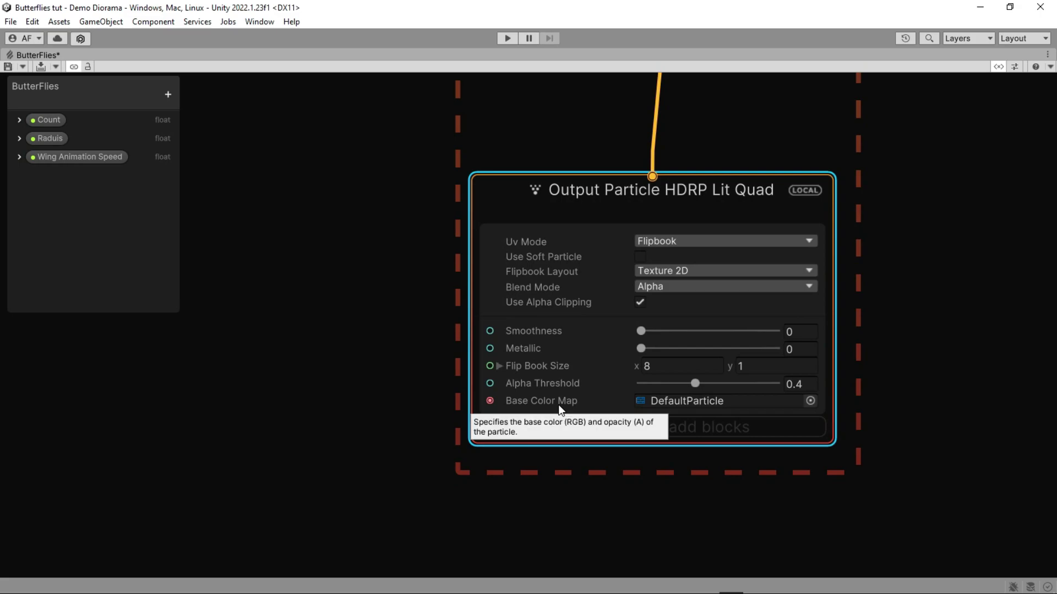
pyautogui.click(168, 95)
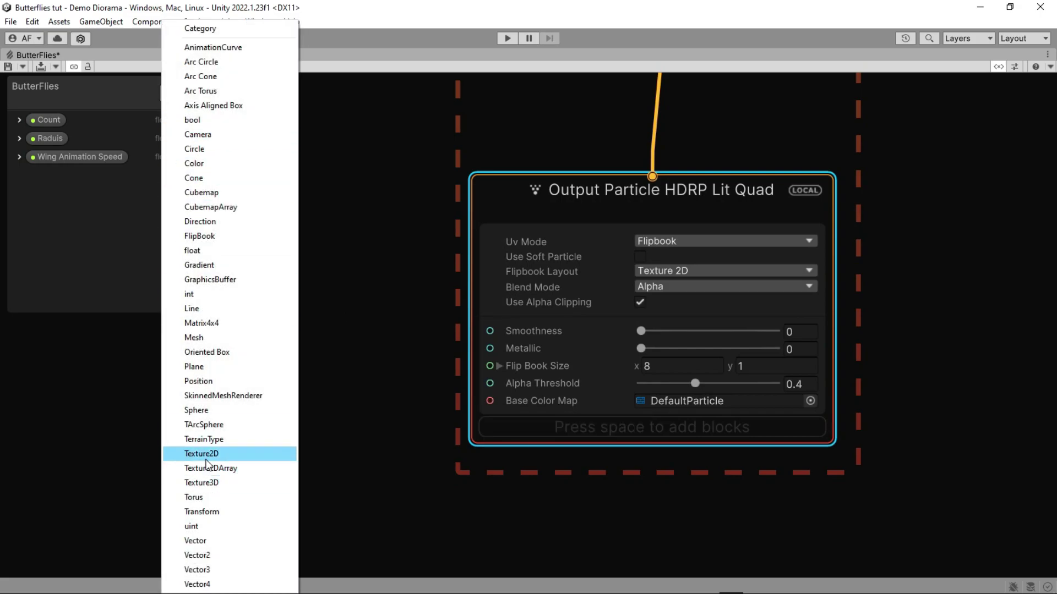
pyautogui.click(231, 454)
pyautogui.write('Base')
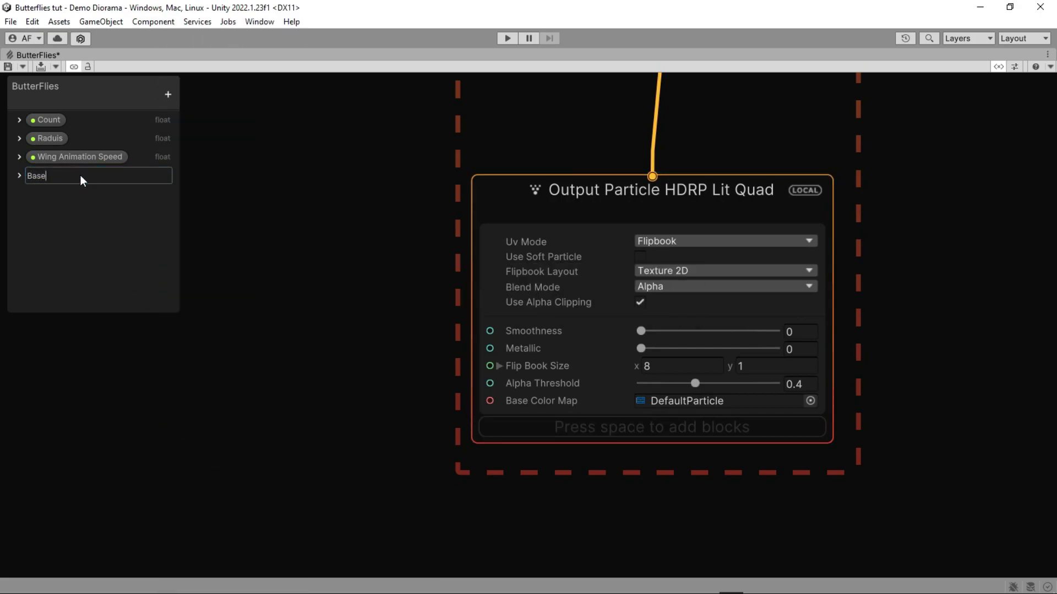
pyautogui.write(' Color Map')
pyautogui.press('Return')
pyautogui.moveTo(72, 182); pyautogui.dragTo(489, 400)
# - Add an Orient: Advanced block to the HDRP Lit Quad output with its axes set to ZY
pyautogui.scroll(-1, 574, 480)
pyautogui.moveTo(574, 479); pyautogui.dragTo(537, 439, button='middle')
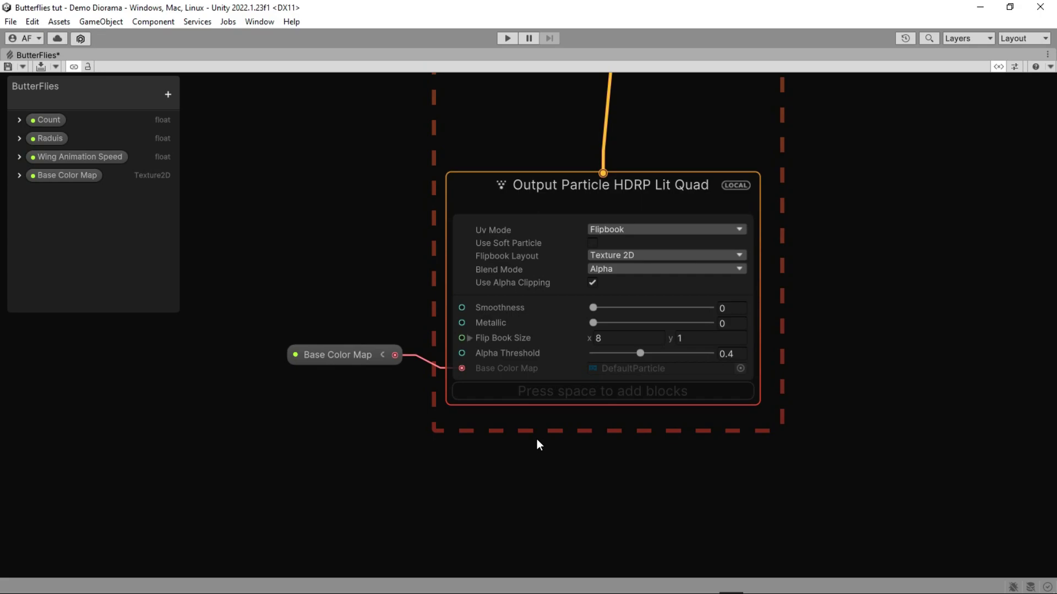
pyautogui.moveTo(596, 465); pyautogui.dragTo(554, 420, button='middle')
pyautogui.scroll(-2, 590, 466)
pyautogui.scroll(1, 604, 427)
pyautogui.press('space')
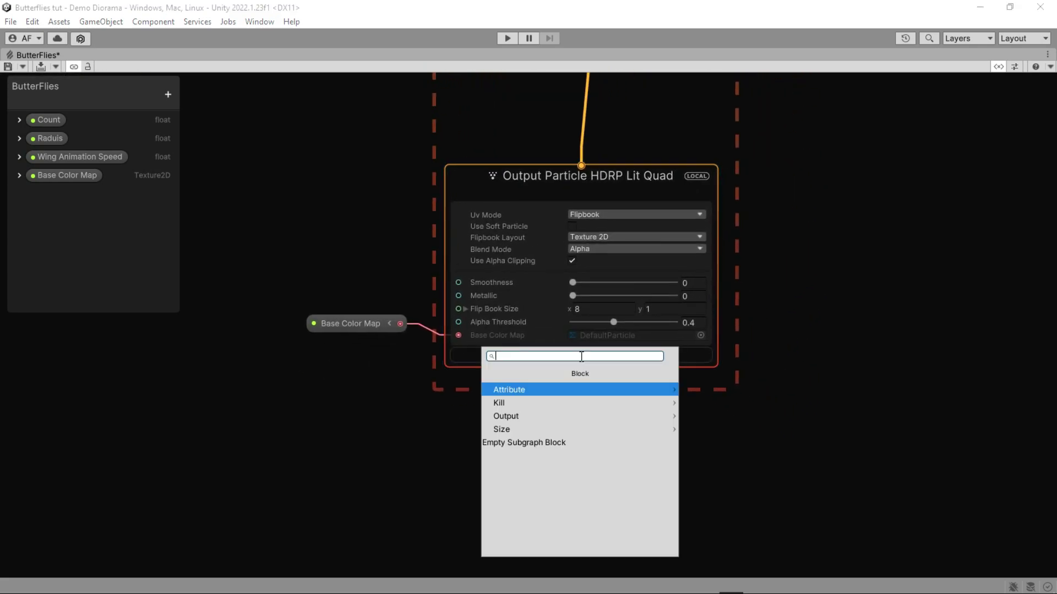
pyautogui.write('orient')
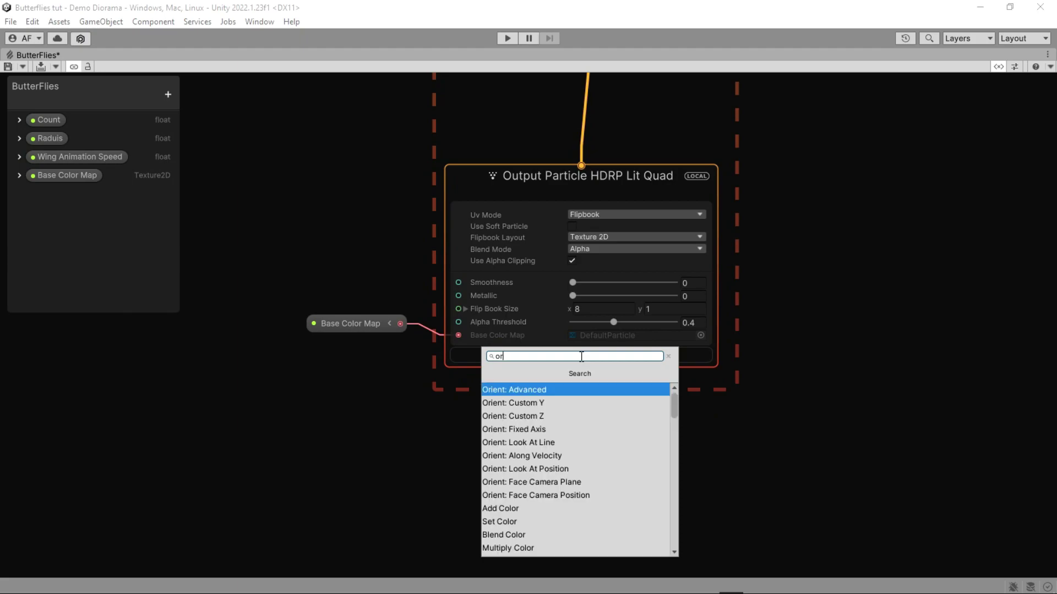
pyautogui.press('Return')
pyautogui.scroll(2, 550, 462)
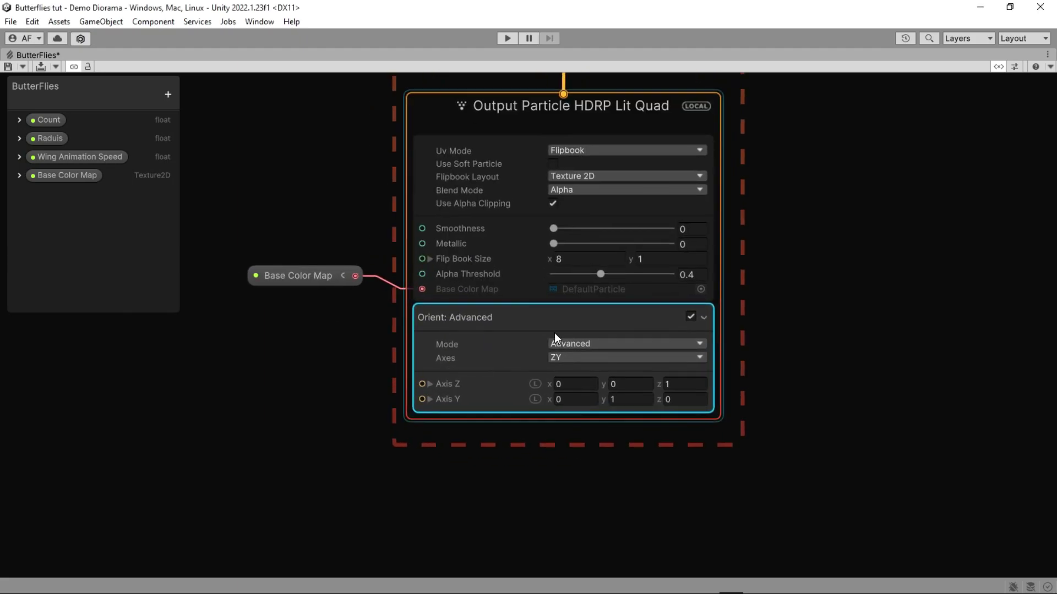
pyautogui.click(566, 357)
pyautogui.click(573, 428)
# - Move the Base Color Map property node slightly up and to the right
pyautogui.scroll(1, 569, 432)
pyautogui.moveTo(570, 431); pyautogui.dragTo(625, 426, button='middle')
pyautogui.moveTo(352, 247); pyautogui.dragTo(376, 223)
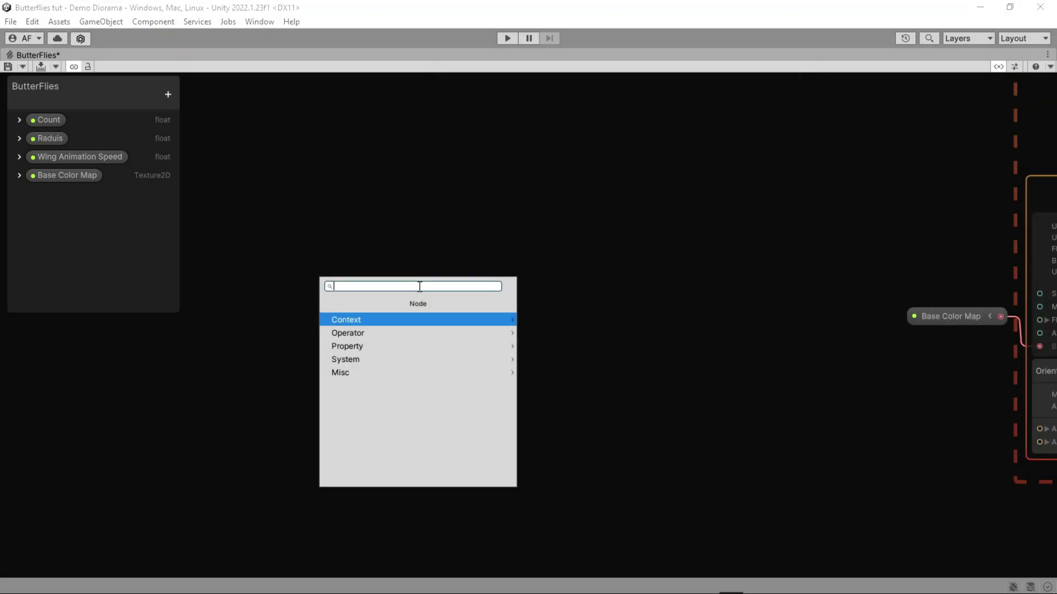
# - Add a Get Attribute: velocity node, feed it into a new Normalize node and arrange the two side by side
pyautogui.write('velocity')
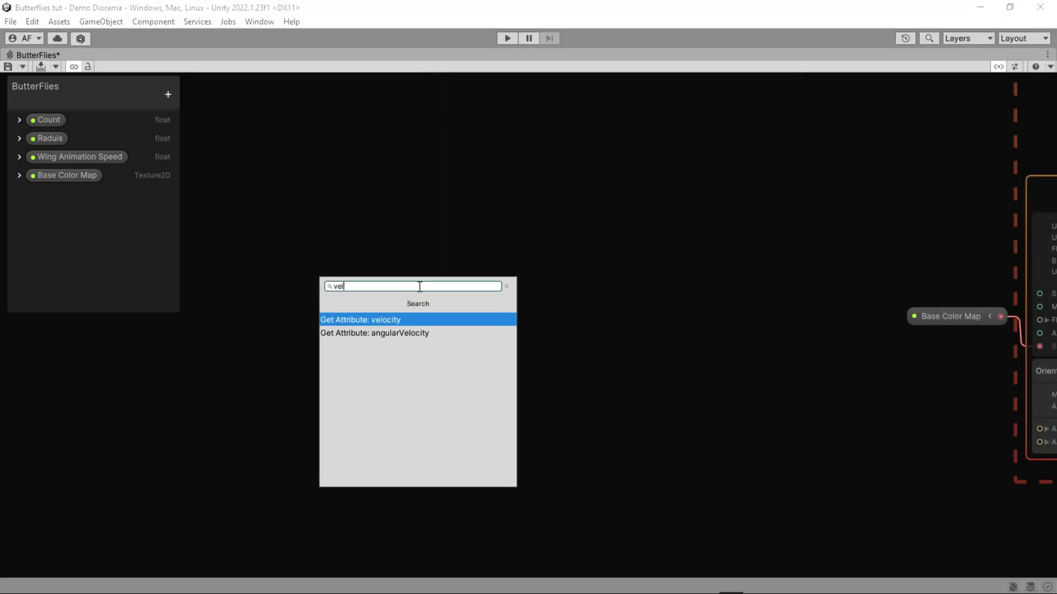
pyautogui.press('Return')
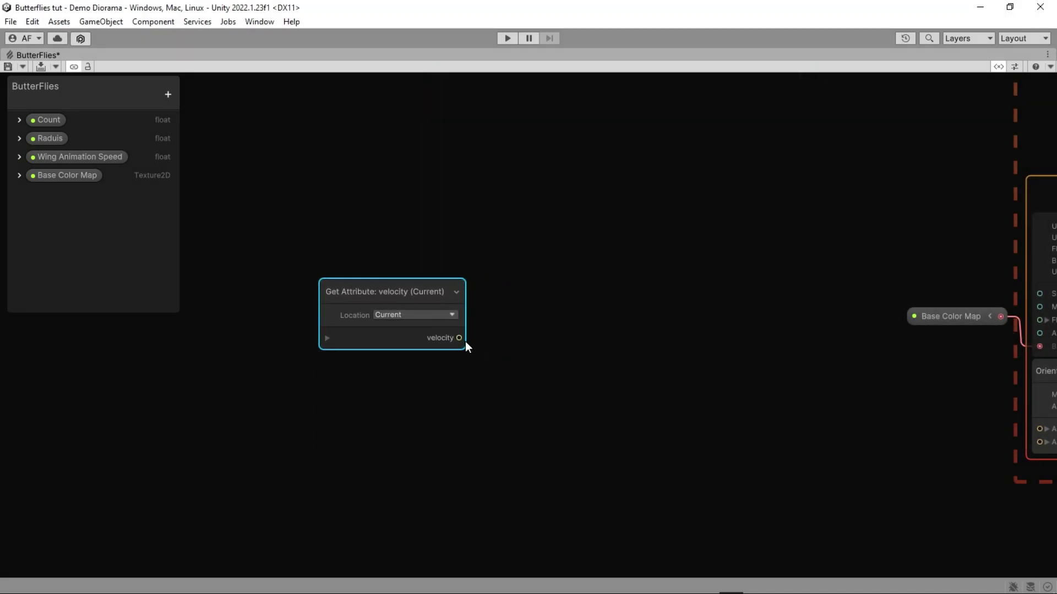
pyautogui.moveTo(461, 338); pyautogui.dragTo(500, 341)
pyautogui.write('norm')
pyautogui.press('Return')
pyautogui.moveTo(543, 269); pyautogui.dragTo(419, 318)
pyautogui.moveTo(552, 316); pyautogui.dragTo(448, 311)
pyautogui.click(649, 328)
# - Add a Cross Product node with the Normalize output connected to its A input, placed close to the Normalize node
pyautogui.moveTo(654, 328); pyautogui.dragTo(601, 330, button='middle')
pyautogui.moveTo(503, 341); pyautogui.dragTo(597, 397)
pyautogui.write('cross')
pyautogui.press('Return')
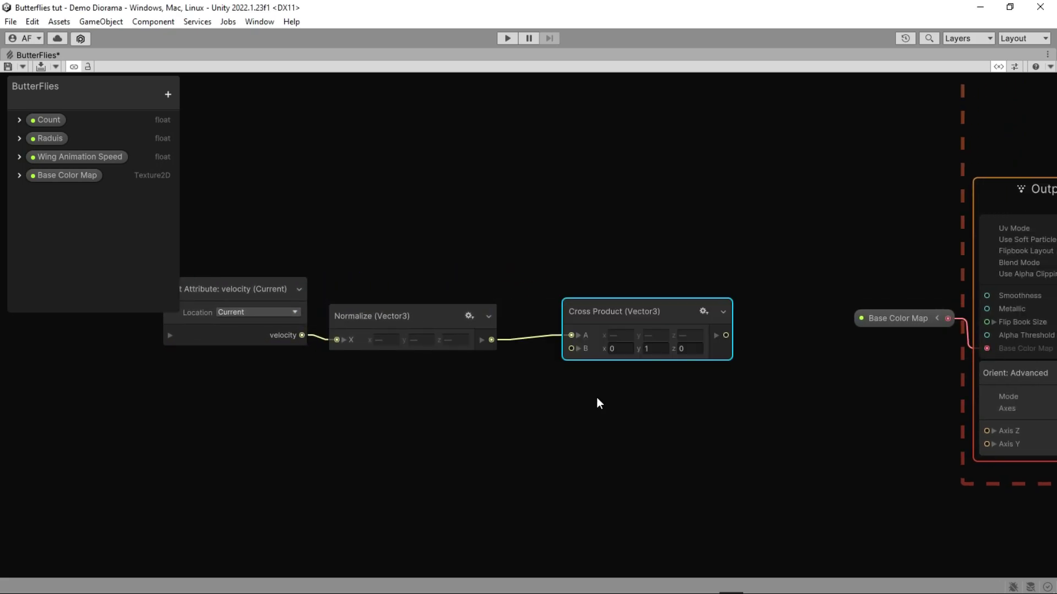
pyautogui.moveTo(608, 320); pyautogui.dragTo(579, 319)
# - Connect the Cross Product output to the Orient block's Axis Z input
pyautogui.moveTo(780, 380); pyautogui.dragTo(742, 381, button='middle')
pyautogui.moveTo(742, 381); pyautogui.dragTo(569, 371, button='middle')
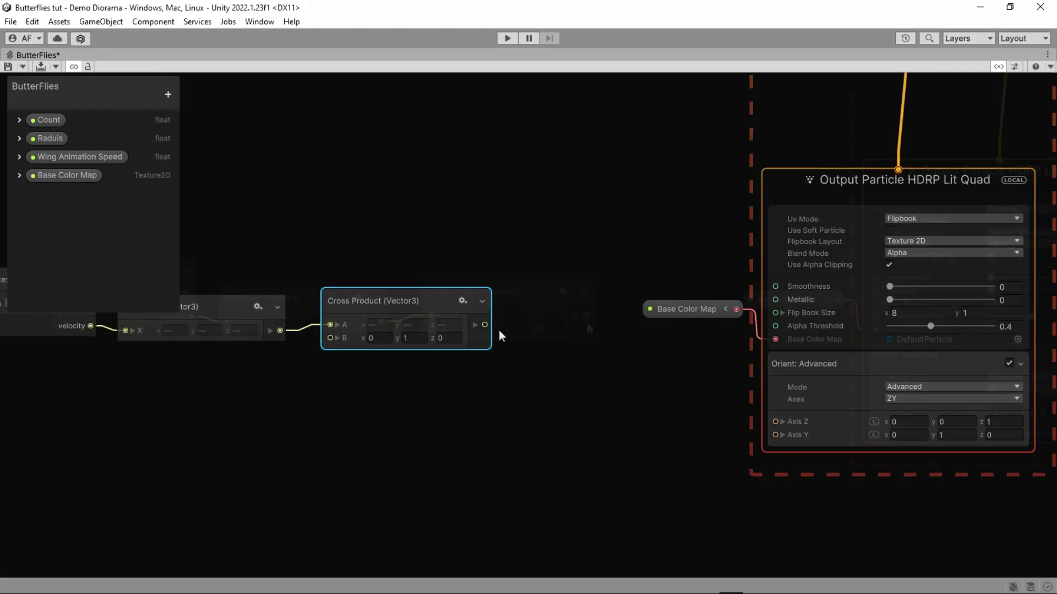
pyautogui.moveTo(586, 317); pyautogui.dragTo(870, 411)
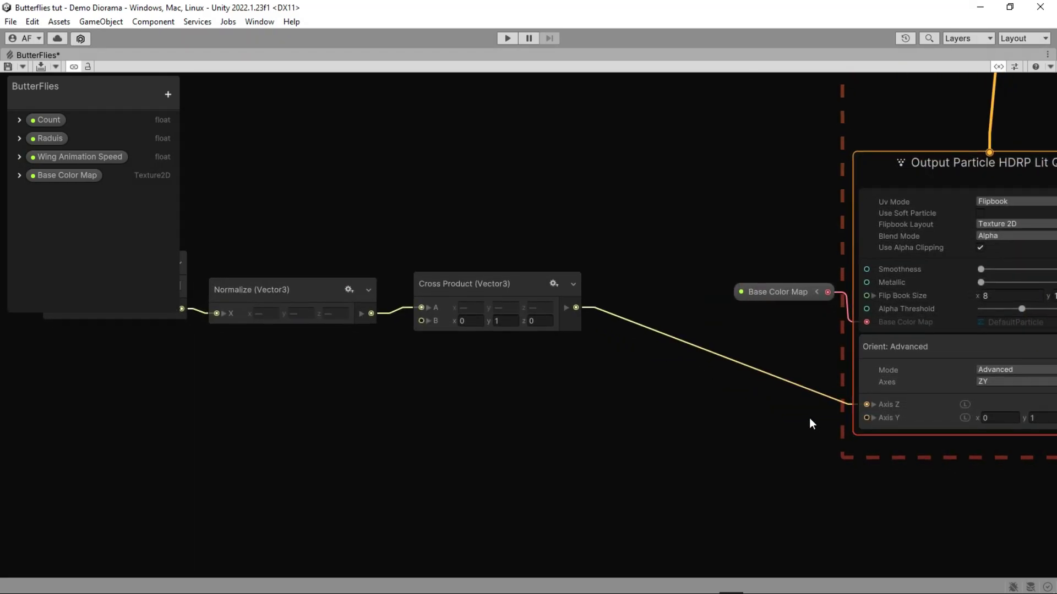
# - Add an Add node below Cross Product with the Normalize output connected to its A input
pyautogui.moveTo(809, 418); pyautogui.dragTo(789, 409, button='middle')
pyautogui.moveTo(654, 404); pyautogui.dragTo(727, 404, button='middle')
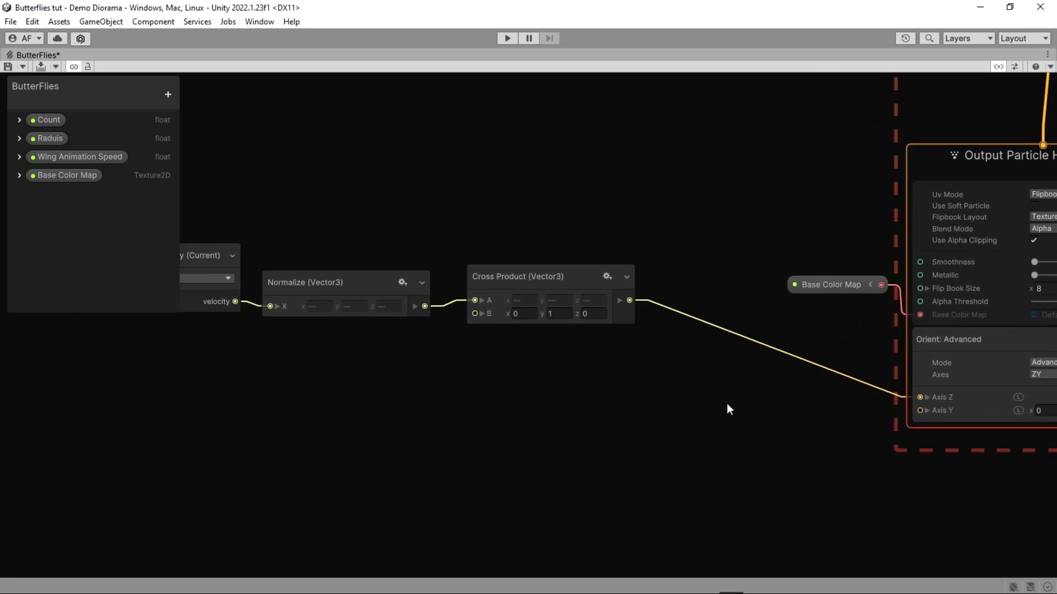
pyautogui.scroll(1, 600, 407)
pyautogui.moveTo(600, 407); pyautogui.dragTo(653, 417, button='middle')
pyautogui.moveTo(450, 302); pyautogui.dragTo(517, 424)
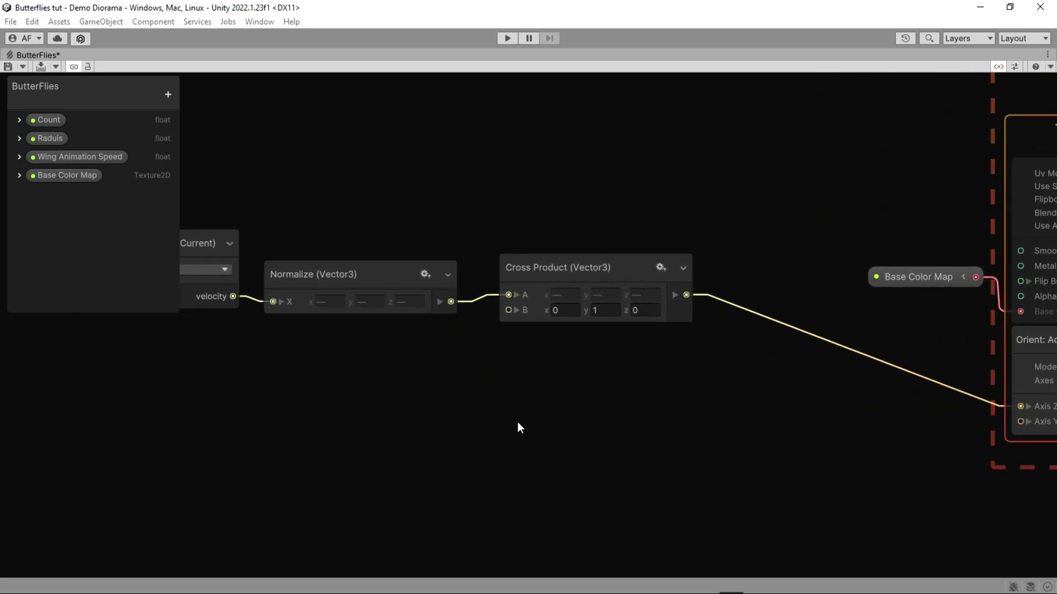
pyautogui.write('add')
pyautogui.press('Return')
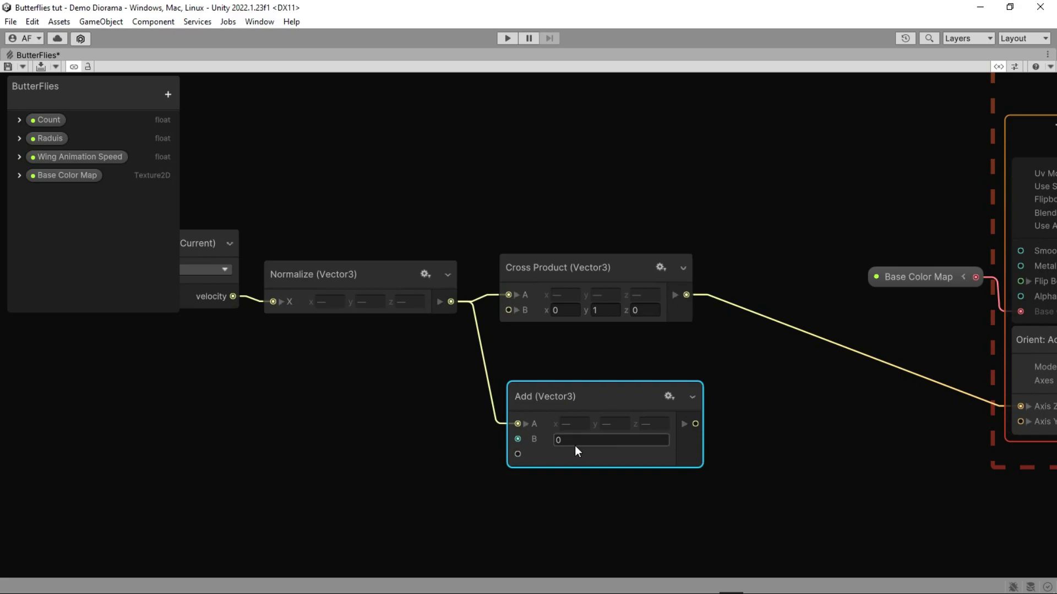
# - Change the type of the Add node's B input to Vector3
pyautogui.click(670, 397)
pyautogui.click(675, 434)
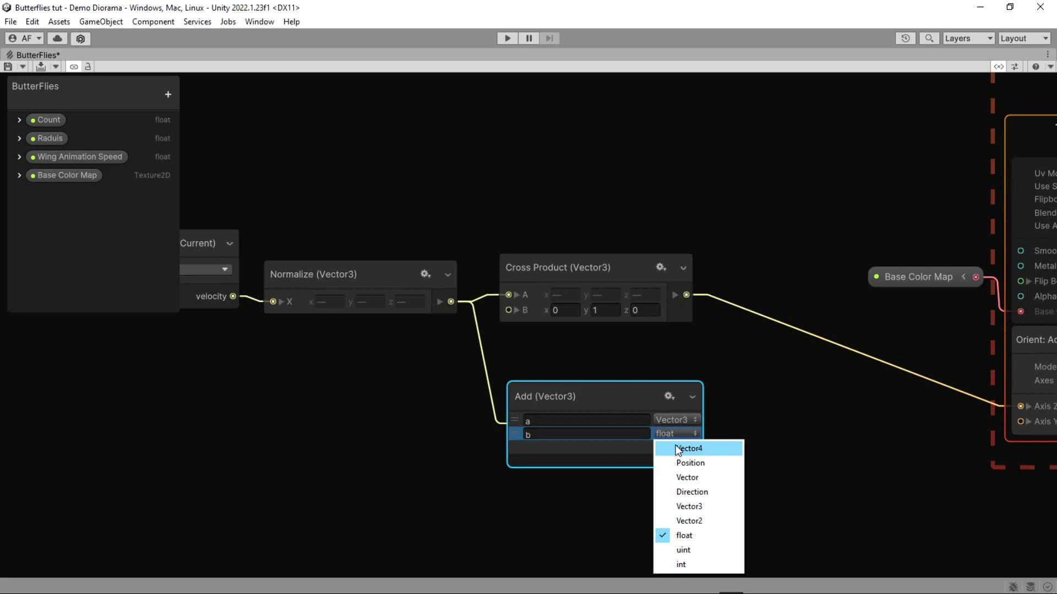
pyautogui.click(683, 506)
pyautogui.click(670, 397)
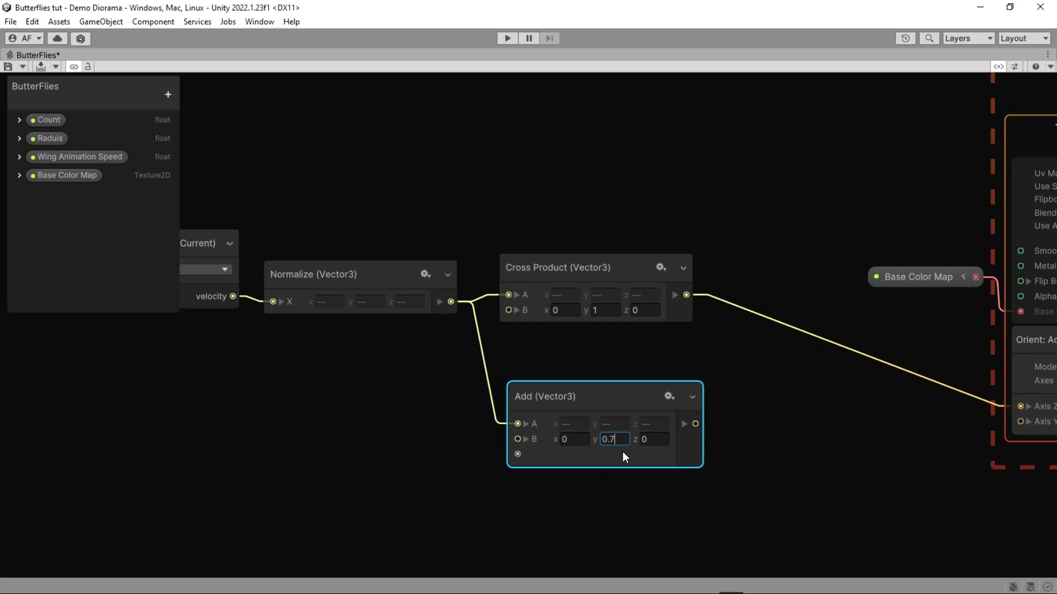
# - Set the Y component of the Add node's B input to 0.8
pyautogui.press('BackSpace')
pyautogui.write('8')
pyautogui.click(694, 483)
# - Add a Normalize node fed by the Add node's output and connect it to the Orient block's Axis Y input
pyautogui.moveTo(699, 484); pyautogui.dragTo(497, 461, button='middle')
pyautogui.moveTo(423, 380); pyautogui.dragTo(378, 382)
pyautogui.moveTo(448, 405); pyautogui.dragTo(511, 419)
pyautogui.write('norm')
pyautogui.press('Return')
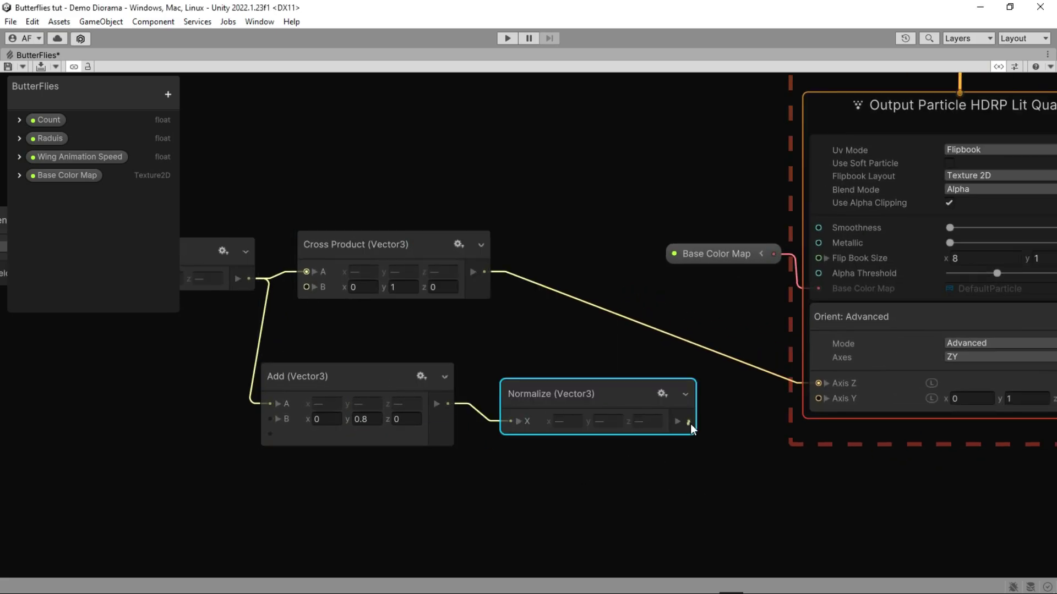
pyautogui.moveTo(688, 422); pyautogui.dragTo(819, 398)
# - Tidy the velocity orientation nodes by moving them as a group and slightly repositioning the Add and second Normalize nodes
pyautogui.scroll(-3, 688, 489)
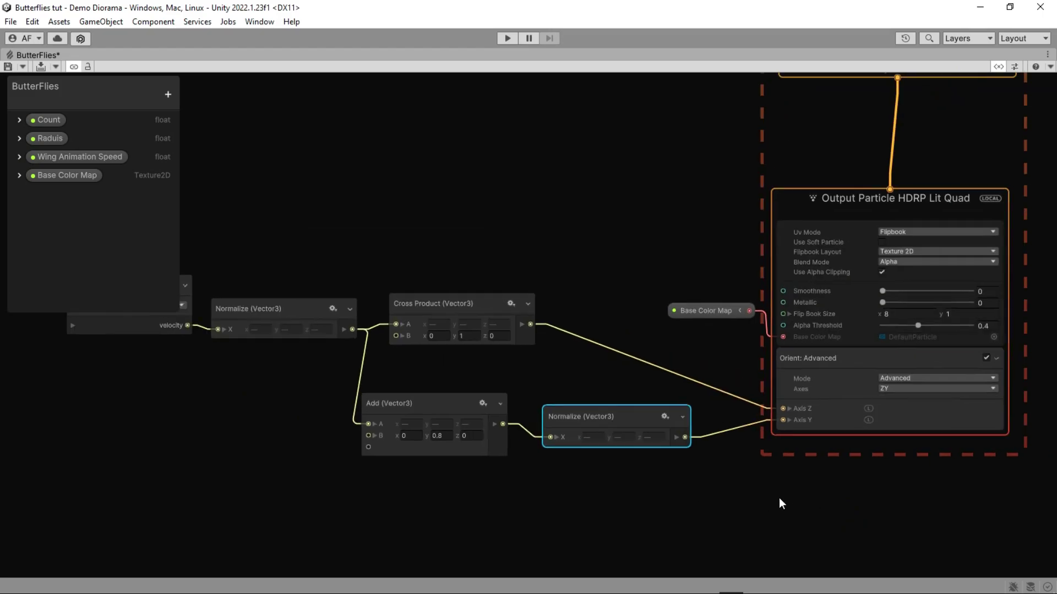
pyautogui.moveTo(778, 498); pyautogui.dragTo(755, 487, button='middle')
pyautogui.moveTo(839, 511); pyautogui.dragTo(579, 475, button='middle')
pyautogui.scroll(2, 682, 459)
pyautogui.moveTo(682, 459); pyautogui.dragTo(687, 473, button='middle')
pyautogui.scroll(-3, 544, 444)
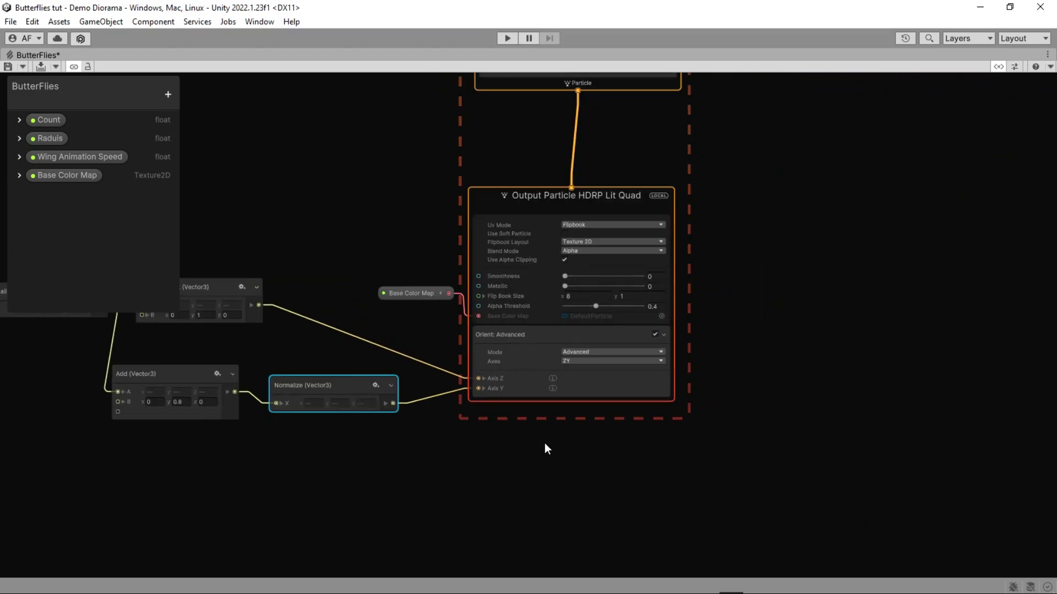
pyautogui.moveTo(543, 443); pyautogui.dragTo(901, 512, button='middle')
pyautogui.moveTo(699, 335); pyautogui.dragTo(289, 480)
pyautogui.moveTo(671, 451); pyautogui.dragTo(631, 417)
pyautogui.click(570, 405)
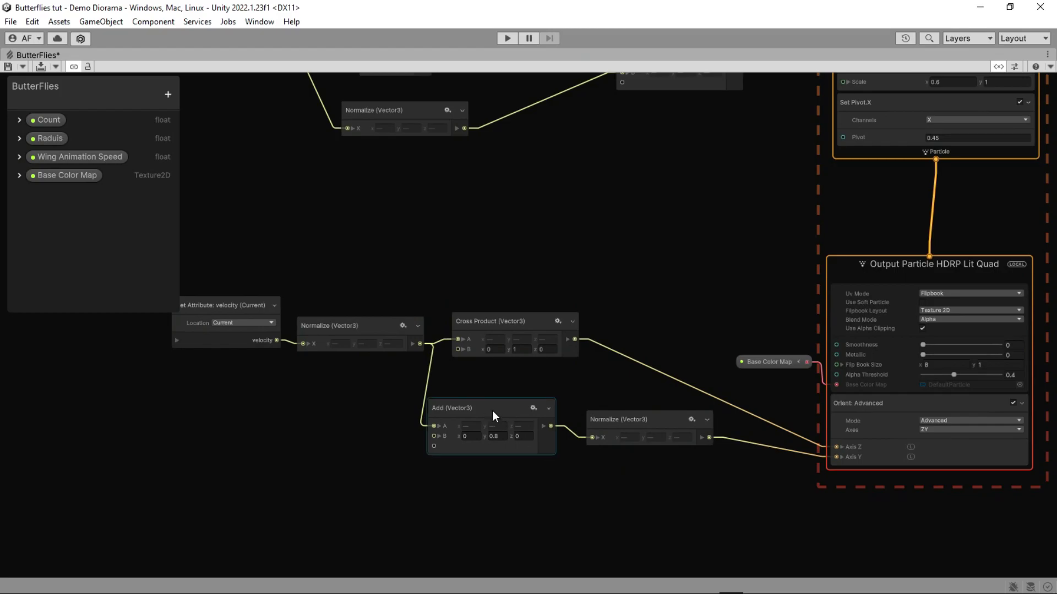
pyautogui.moveTo(489, 409); pyautogui.dragTo(500, 405)
pyautogui.moveTo(627, 416); pyautogui.dragTo(643, 411)
# - Add an Add Position block below the Orient block in the Output Particle HDRP Lit Quad context
pyautogui.moveTo(894, 509); pyautogui.dragTo(551, 446, button='middle')
pyautogui.scroll(3, 634, 472)
pyautogui.moveTo(646, 476); pyautogui.dragTo(641, 499, button='middle')
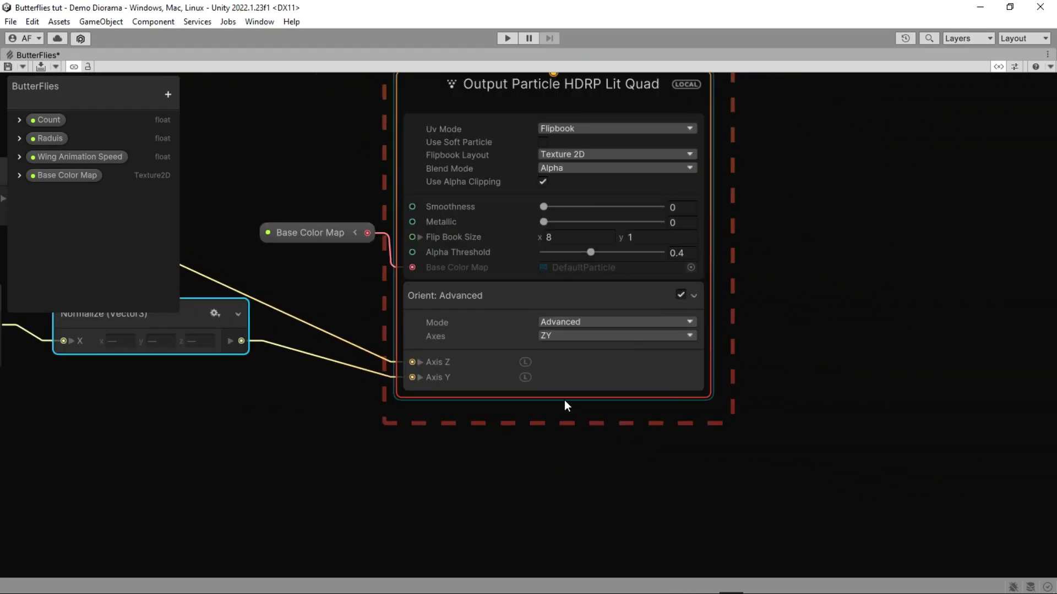
pyautogui.press('space')
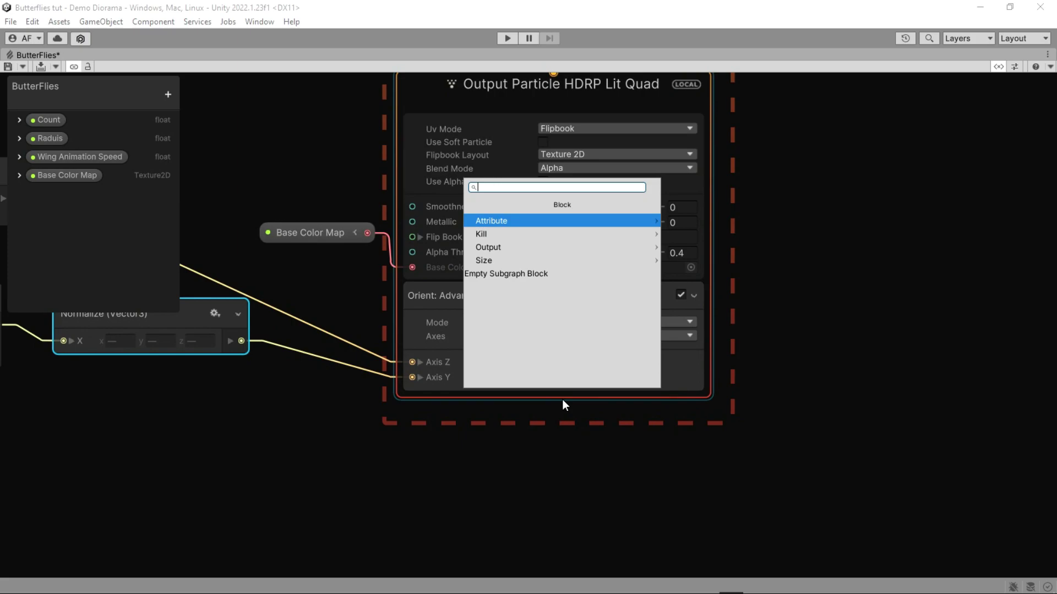
pyautogui.write('add pos')
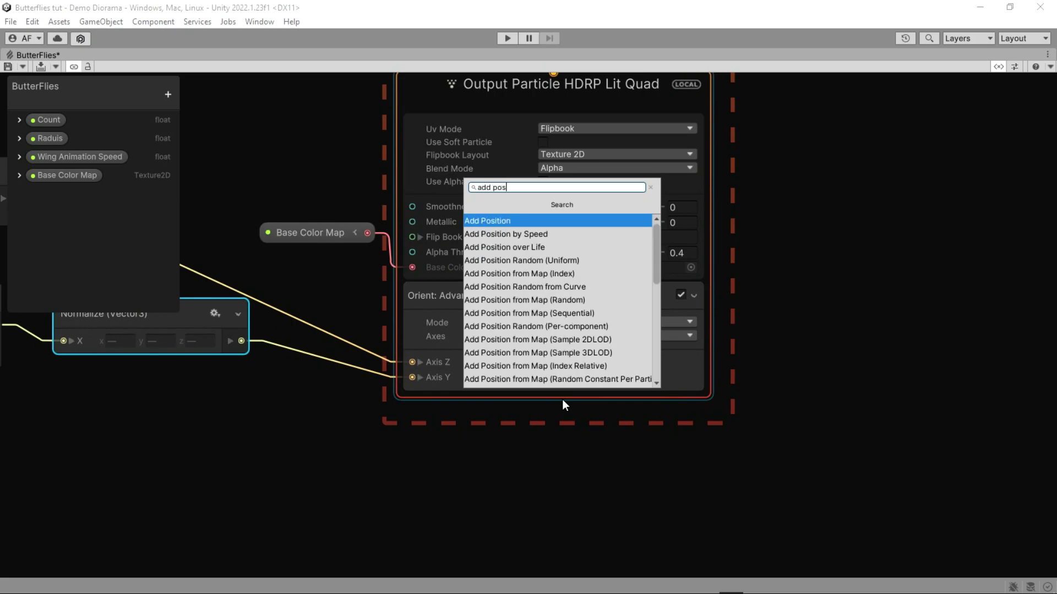
pyautogui.press('Return')
# - Add a Get Attribute: age node in the empty area below the orientation nodes
pyautogui.moveTo(440, 399); pyautogui.dragTo(622, 346, button='middle')
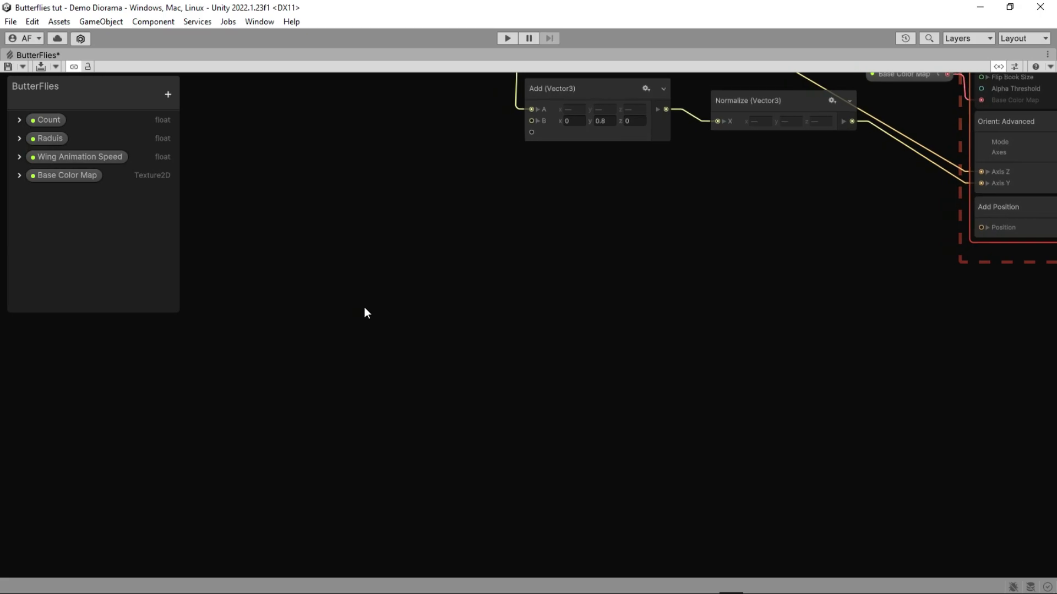
pyautogui.moveTo(364, 313); pyautogui.dragTo(403, 321, button='middle')
pyautogui.press('space')
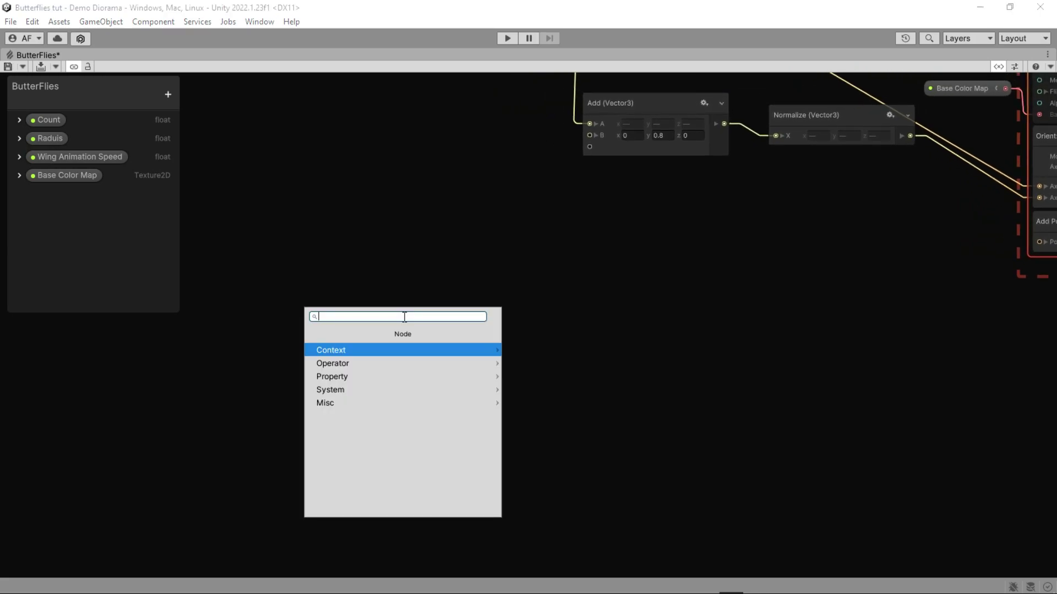
pyautogui.write('age')
pyautogui.press('Down')
pyautogui.press('Return')
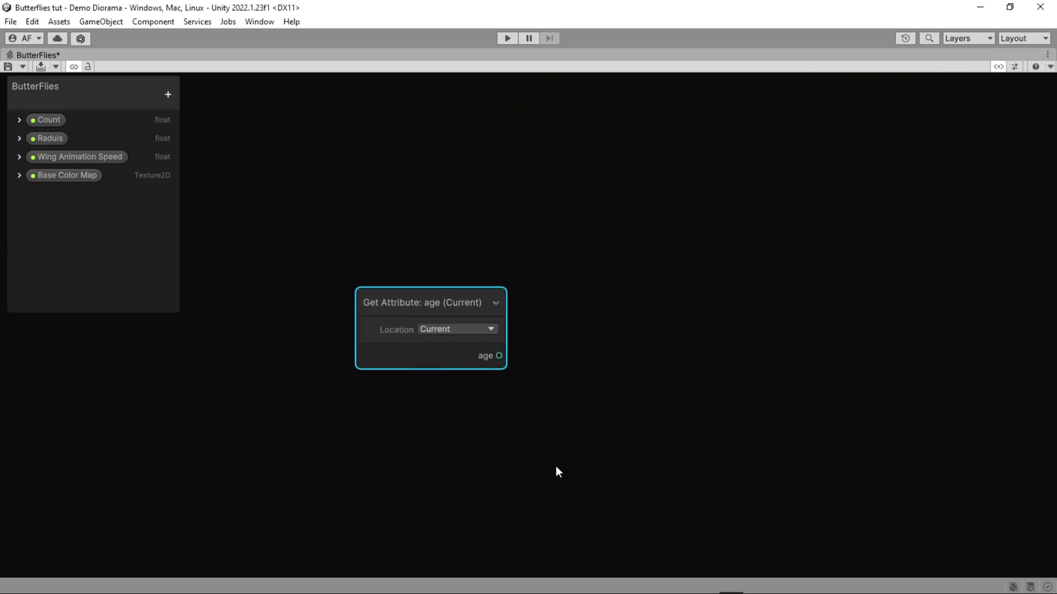
# - Add a Multiply node with the age output connected to its A input
pyautogui.moveTo(501, 438); pyautogui.dragTo(442, 379, button='middle')
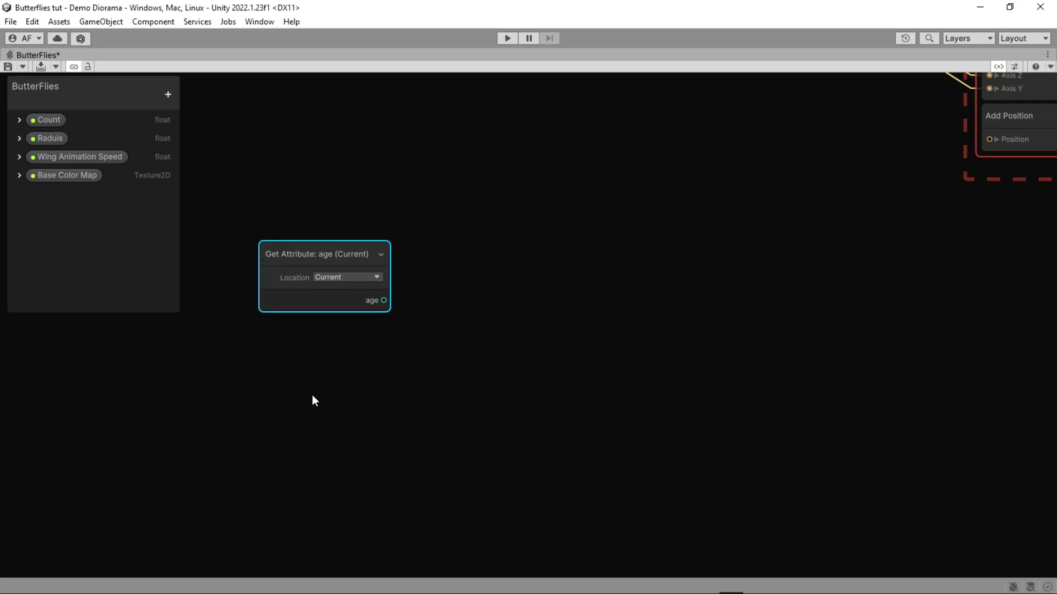
pyautogui.moveTo(384, 301); pyautogui.dragTo(450, 331)
pyautogui.write('mul')
pyautogui.press('Return')
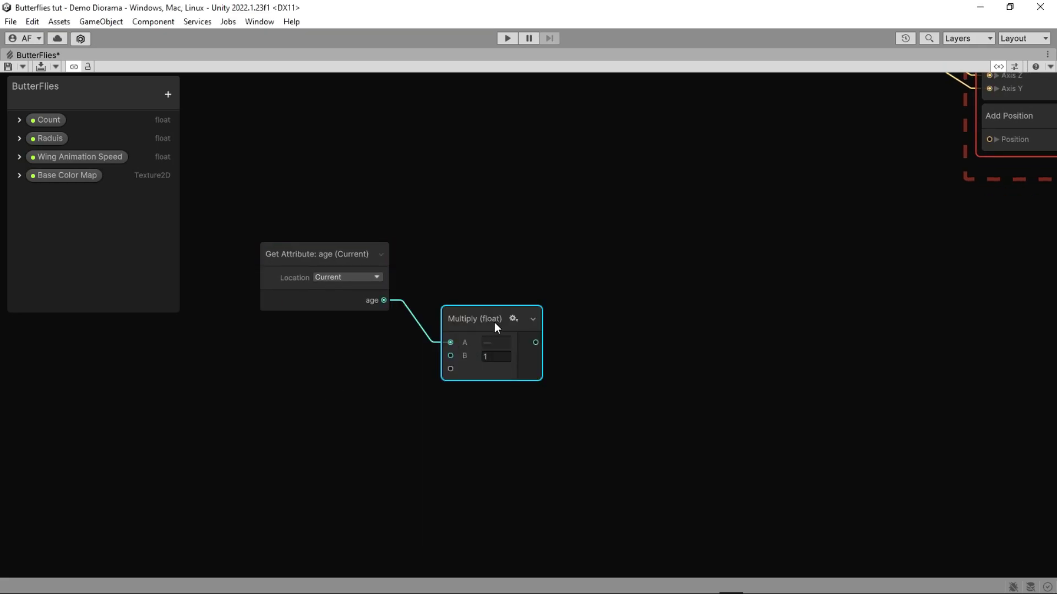
# - Add a Random Number node with Min -2 and Max 2 below the age node and connect it to the Multiply node's B input
pyautogui.press('space')
pyautogui.write('ran')
pyautogui.press('Return')
pyautogui.moveTo(419, 400); pyautogui.dragTo(379, 340)
pyautogui.click(385, 399)
pyautogui.write('-2')
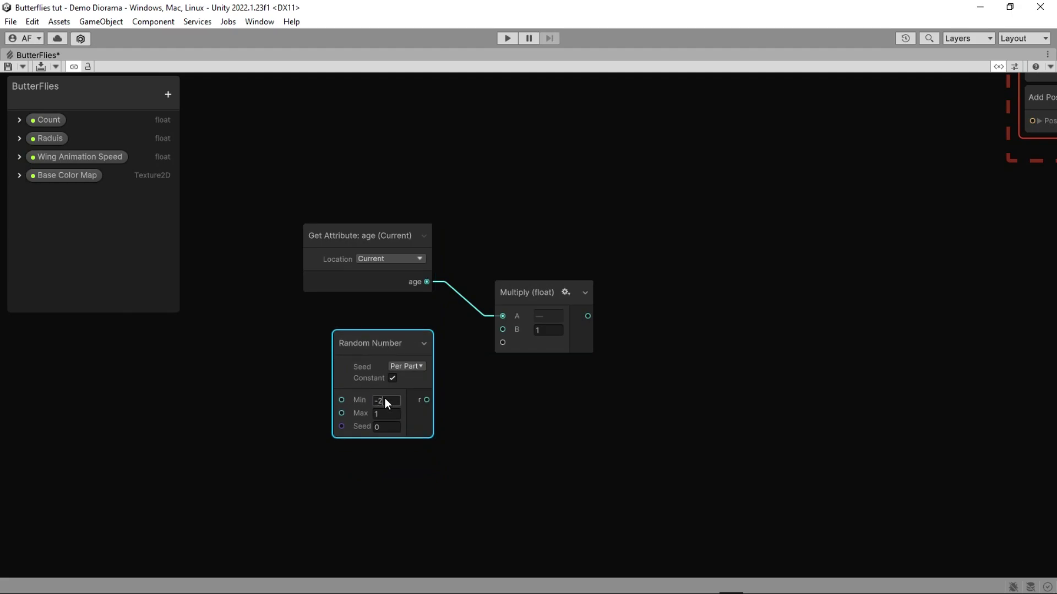
pyautogui.press('Tab')
pyautogui.write('2')
pyautogui.click(457, 431)
pyautogui.moveTo(426, 400); pyautogui.dragTo(500, 330)
pyautogui.moveTo(501, 331); pyautogui.dragTo(429, 295, button='middle')
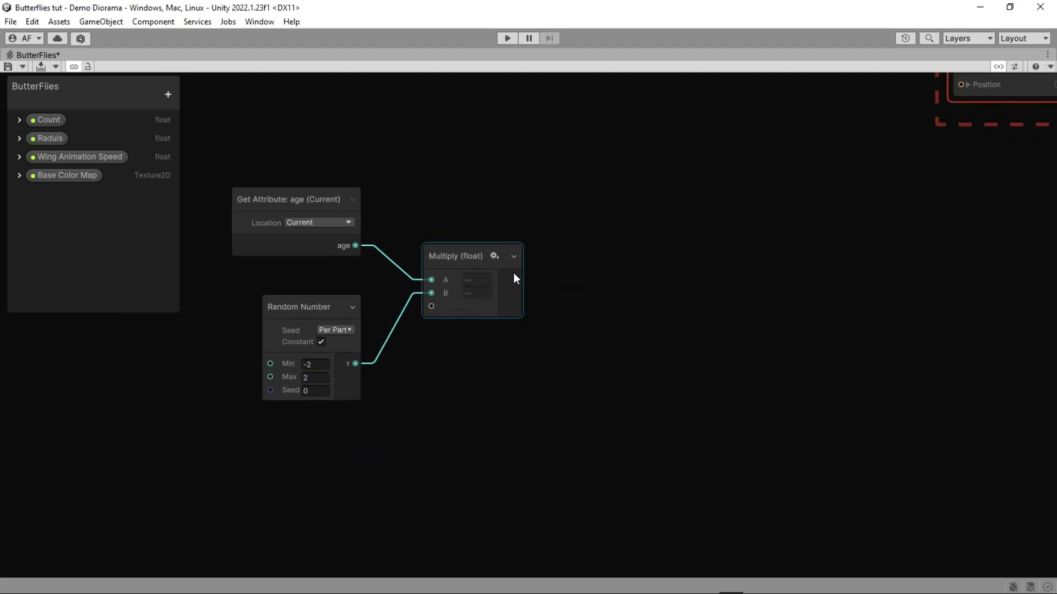
# - Add a second Multiply node fed by the first Multiply's output and move the Random Number node slightly closer to the age node
pyautogui.moveTo(516, 279); pyautogui.dragTo(611, 369)
pyautogui.write('mul')
pyautogui.press('Return')
pyautogui.moveTo(615, 371); pyautogui.dragTo(646, 334, button='middle')
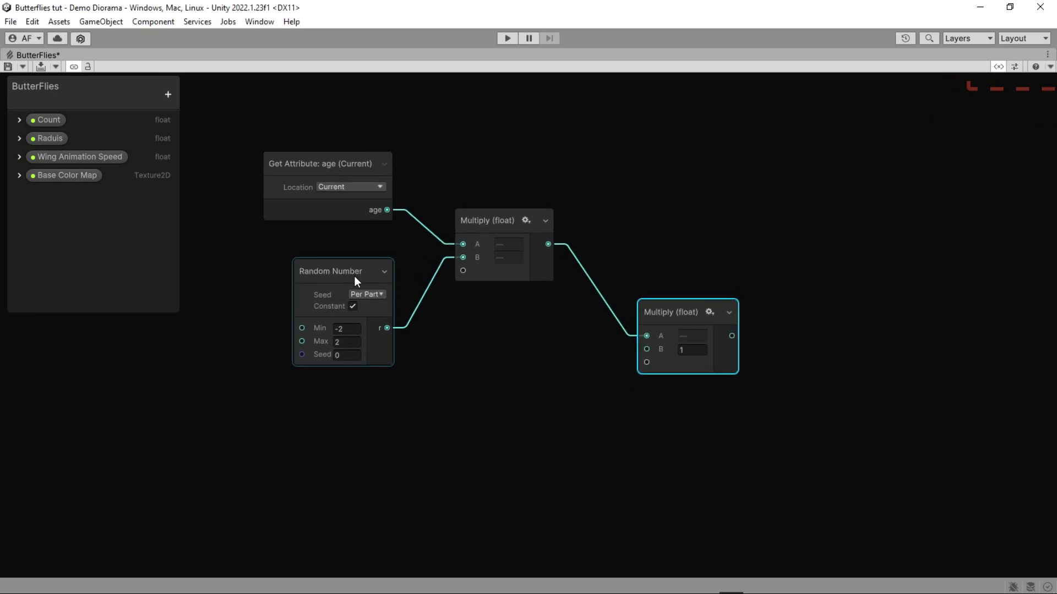
pyautogui.moveTo(354, 275); pyautogui.dragTo(341, 261)
pyautogui.click(531, 473)
# - Place the Wing Animation Speed property in the graph and connect it to input A of a new Multiply node
pyautogui.moveTo(512, 493); pyautogui.dragTo(576, 453, button='middle')
pyautogui.moveTo(90, 160); pyautogui.dragTo(320, 392)
pyautogui.moveTo(514, 455); pyautogui.dragTo(521, 407, button='middle')
pyautogui.moveTo(419, 345); pyautogui.dragTo(488, 391)
pyautogui.write('mul')
pyautogui.press('Return')
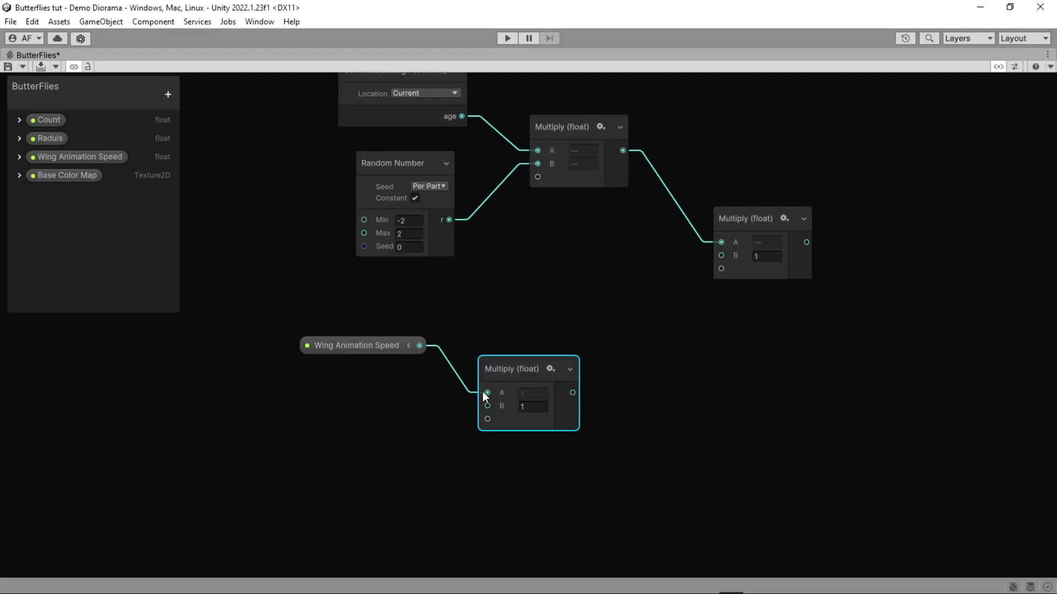
# - Move Wing Animation Speed closer to its Multiply node and place a new Random Number node beneath it
pyautogui.moveTo(422, 422); pyautogui.dragTo(470, 404, button='middle')
pyautogui.moveTo(416, 330); pyautogui.dragTo(451, 331)
pyautogui.moveTo(471, 379); pyautogui.dragTo(469, 369, button='middle')
pyautogui.press('space')
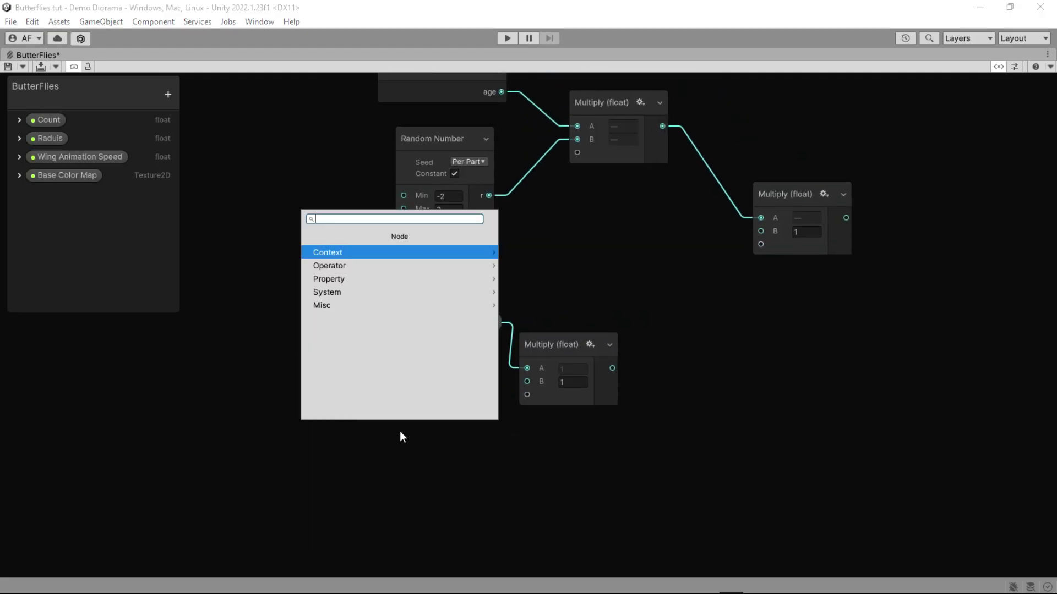
pyautogui.write('ran')
pyautogui.press('Return')
pyautogui.moveTo(430, 461); pyautogui.dragTo(415, 381)
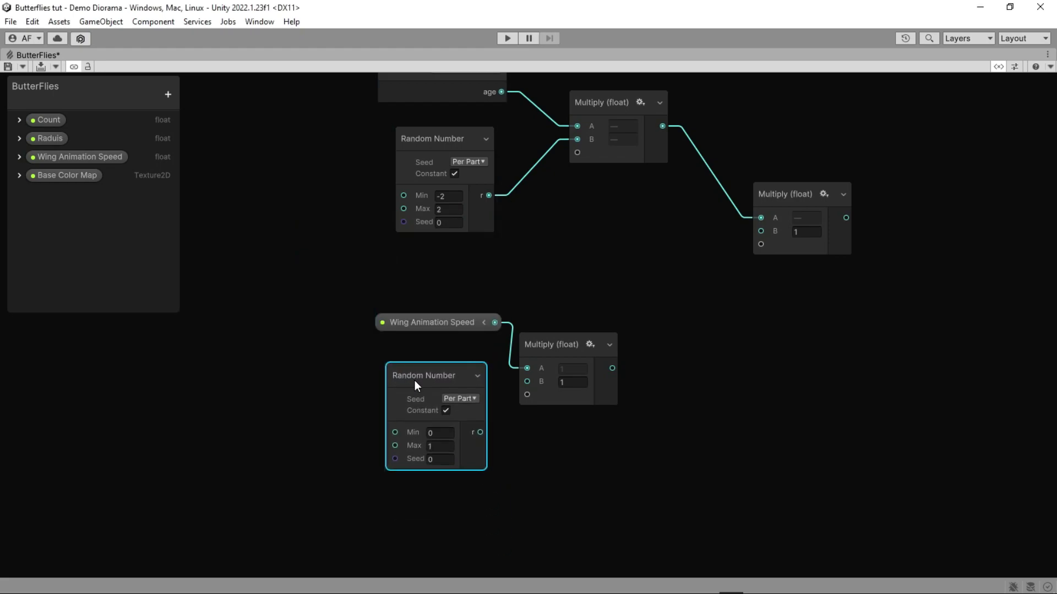
# - Set the new Random Number node to Min 10 and Max 20 and connect it to the wing speed Multiply's B input
pyautogui.moveTo(433, 448); pyautogui.dragTo(426, 368, button='middle')
pyautogui.scroll(1, 426, 367)
pyautogui.click(432, 366)
pyautogui.write('20')
pyautogui.click(488, 349)
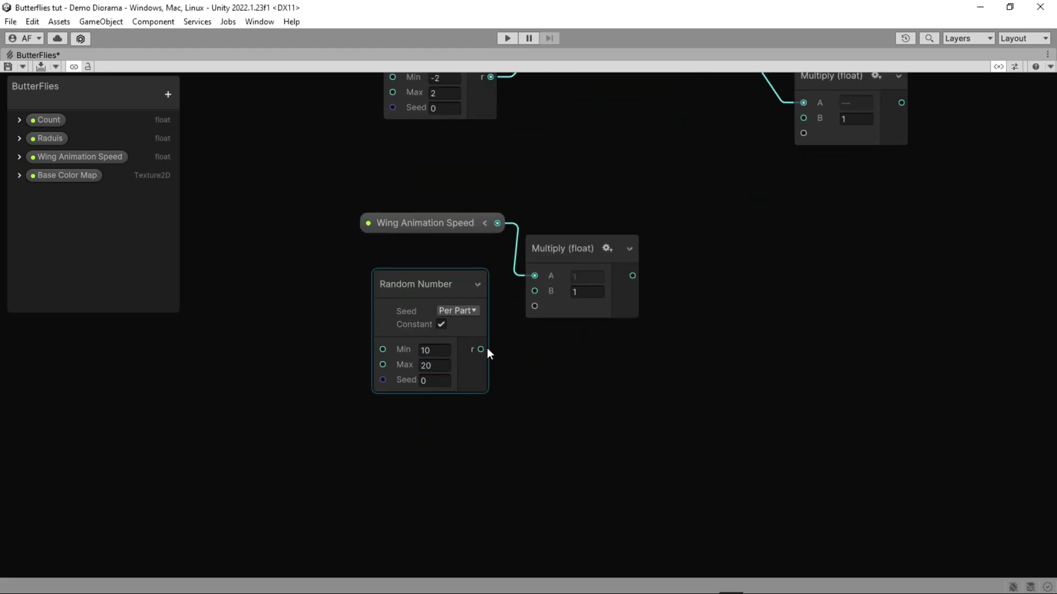
pyautogui.moveTo(485, 350); pyautogui.dragTo(535, 291)
pyautogui.moveTo(431, 269); pyautogui.dragTo(424, 262)
# - Connect the wing speed Multiply's output to the B input of the second age Multiply node
pyautogui.moveTo(772, 339); pyautogui.dragTo(688, 416, button='middle')
pyautogui.press('a')
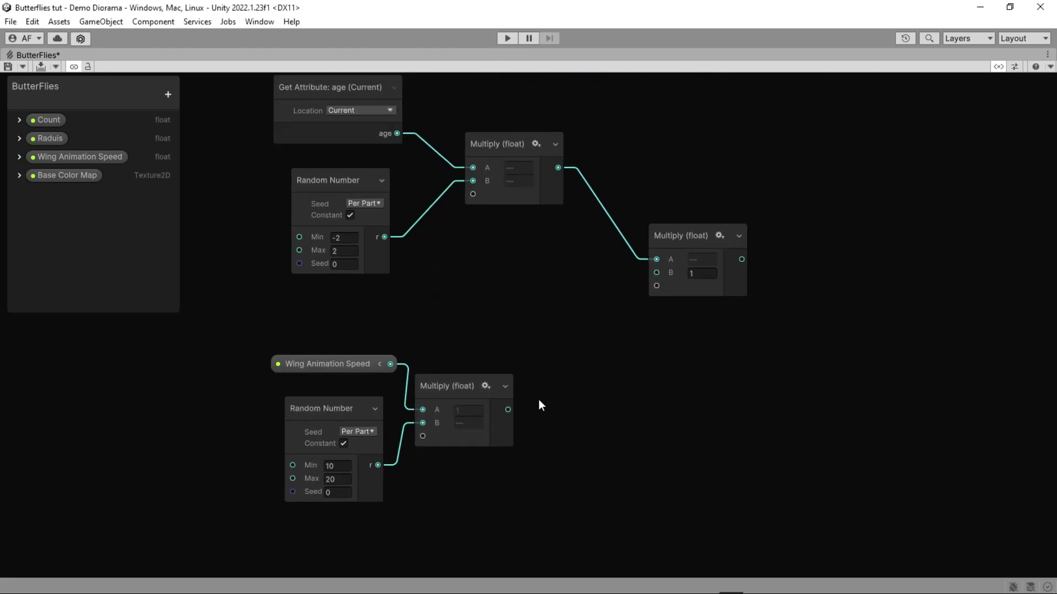
pyautogui.moveTo(507, 409); pyautogui.dragTo(657, 272)
# - Add a Sine node fed by the output of the Multiply that combines age and wing speed
pyautogui.moveTo(763, 405); pyautogui.dragTo(739, 461, button='middle')
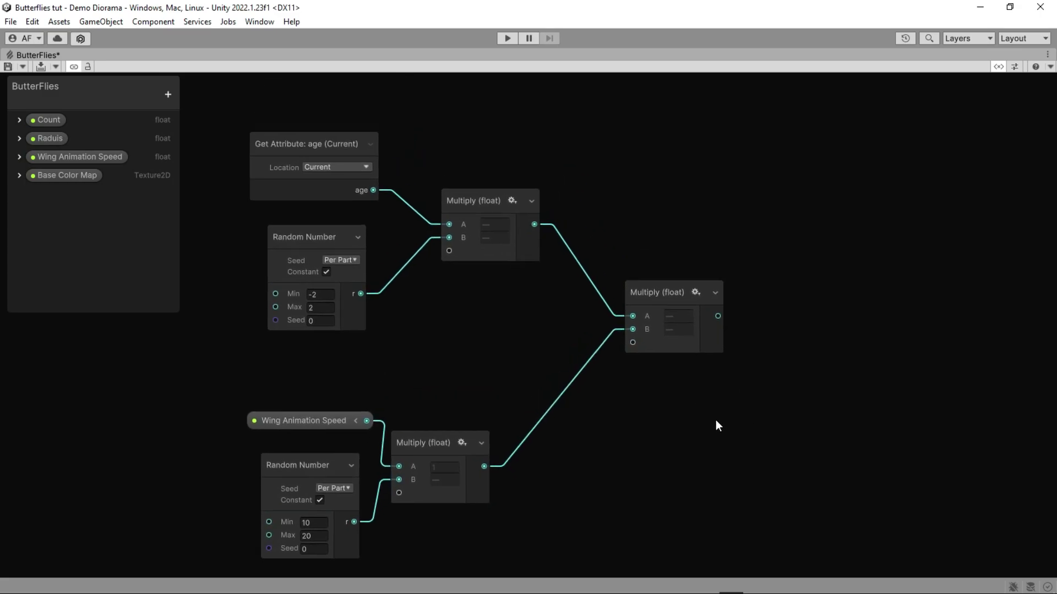
pyautogui.moveTo(674, 388); pyautogui.dragTo(396, 451, button='middle')
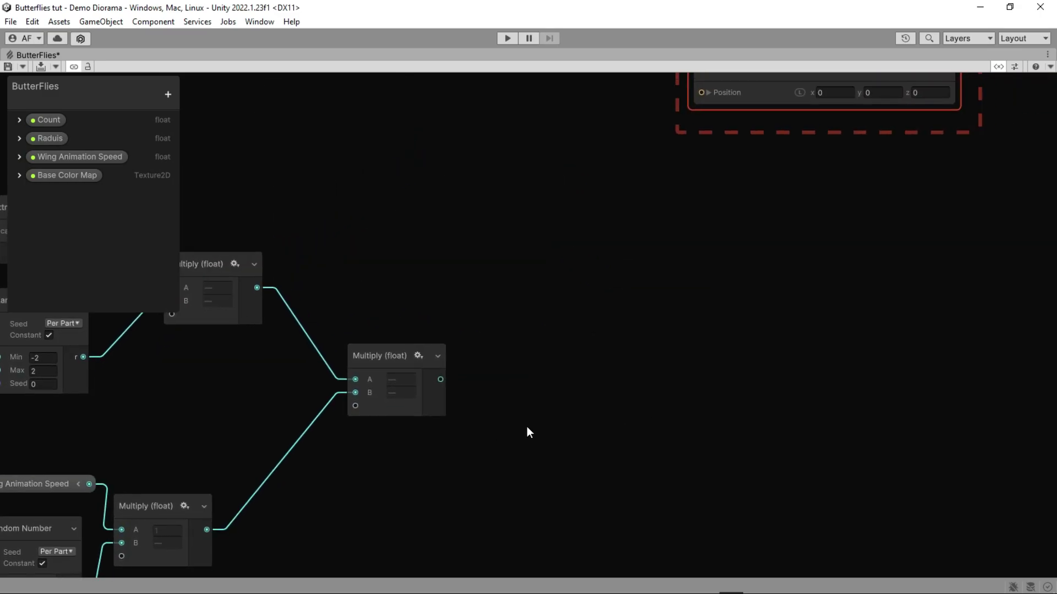
pyautogui.moveTo(441, 380); pyautogui.dragTo(503, 361)
pyautogui.write('sin')
pyautogui.press('Return')
# - Add a Multiply node fed by the Sine output and set its B value to 0.024
pyautogui.moveTo(581, 366); pyautogui.dragTo(496, 393, button='middle')
pyautogui.scroll(1, 496, 392)
pyautogui.moveTo(479, 412); pyautogui.dragTo(532, 329)
pyautogui.write('mu')
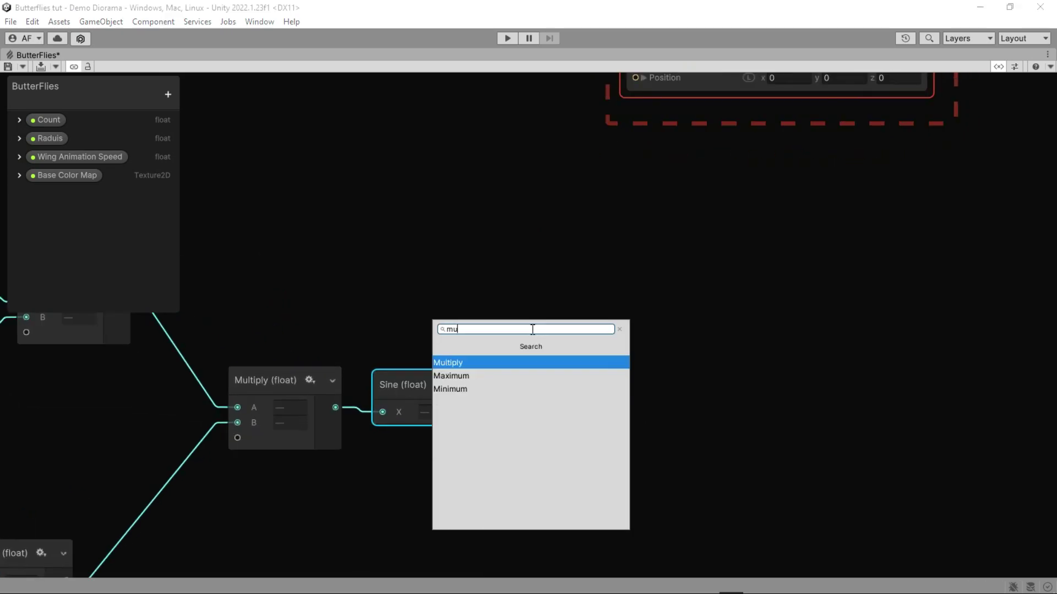
pyautogui.press('BackSpace')
pyautogui.press('BackSpace')
pyautogui.write('mul')
pyautogui.press('Return')
pyautogui.write('0.024')
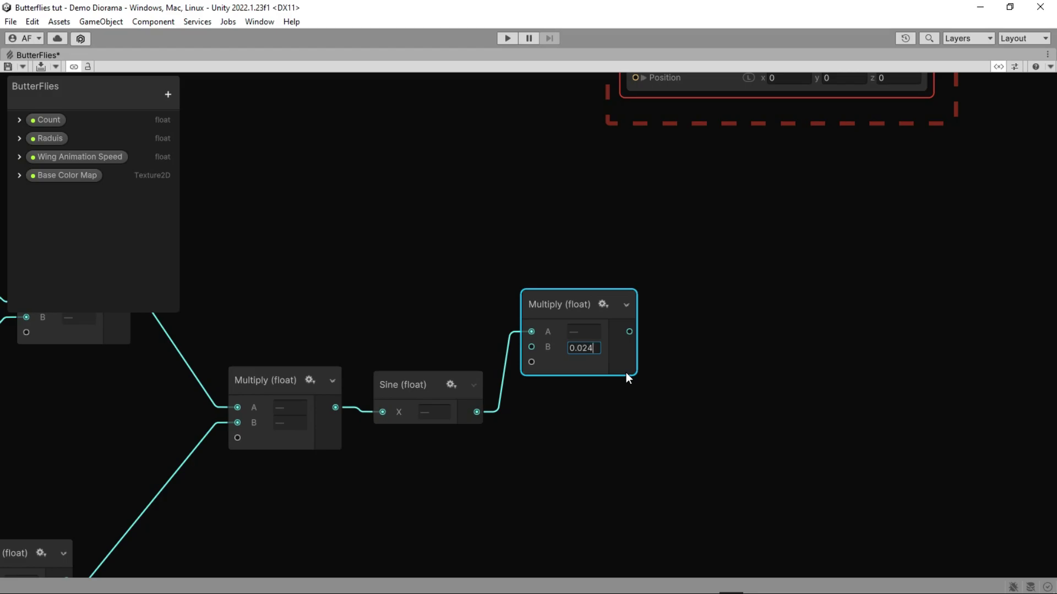
pyautogui.click(679, 361)
# - Move the whole wing animation node chain farther away from the output context
pyautogui.moveTo(648, 375); pyautogui.dragTo(518, 410, button='middle')
pyautogui.scroll(-3, 502, 415)
pyautogui.moveTo(454, 438); pyautogui.dragTo(745, 395, button='middle')
pyautogui.moveTo(802, 274); pyautogui.dragTo(185, 522)
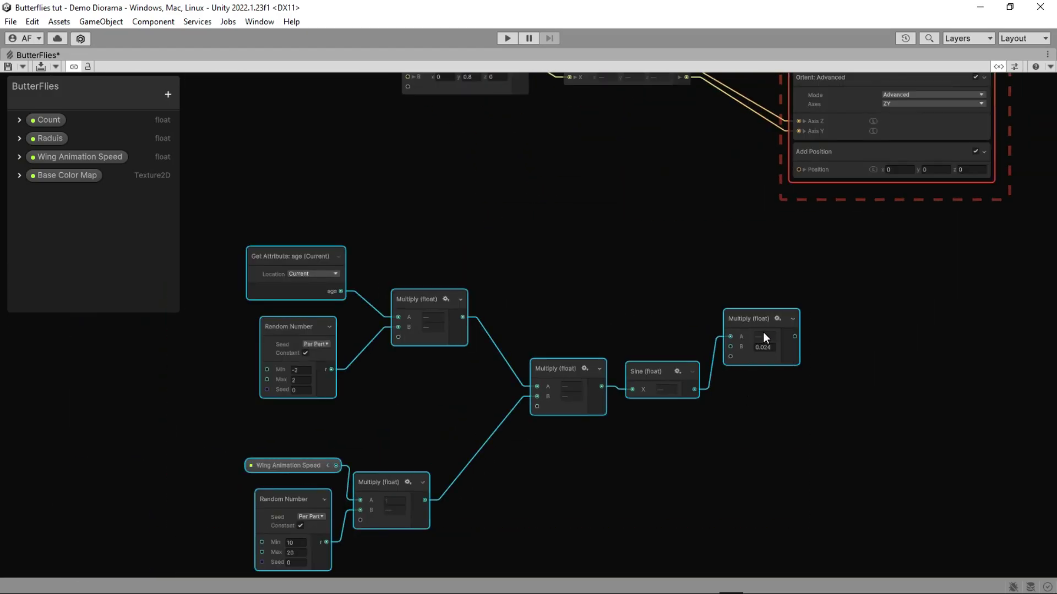
pyautogui.moveTo(762, 333); pyautogui.dragTo(477, 334)
pyautogui.click(546, 374)
# - Add another Multiply node fed by the output of the 0.024 Multiply node
pyautogui.scroll(3, 536, 371)
pyautogui.moveTo(533, 369); pyautogui.dragTo(401, 505, button='middle')
pyautogui.moveTo(366, 459); pyautogui.dragTo(485, 341)
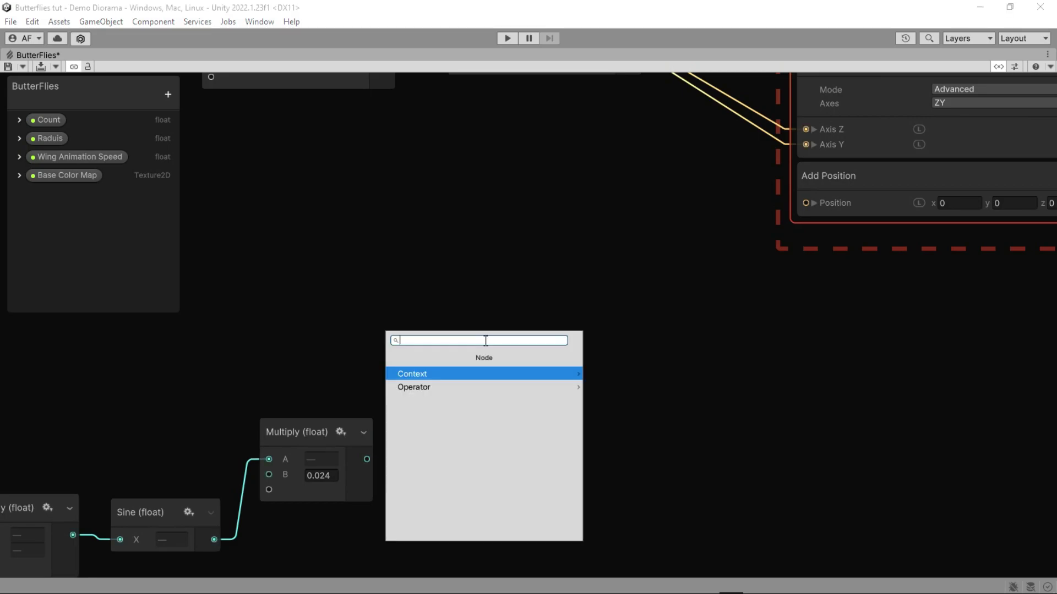
pyautogui.write('mu')
pyautogui.press('Return')
# - Change the types of the new Multiply node's A and B inputs to Vector3
pyautogui.moveTo(560, 316); pyautogui.dragTo(551, 351, button='middle')
pyautogui.click(551, 351)
pyautogui.click(561, 375)
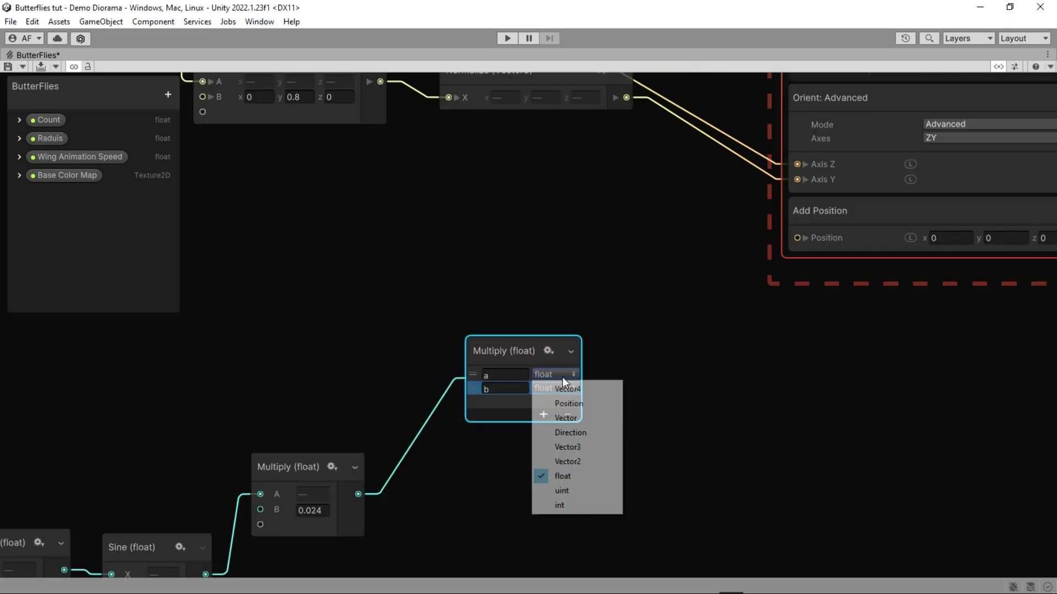
pyautogui.click(577, 461)
pyautogui.click(632, 389)
pyautogui.click(651, 461)
pyautogui.click(623, 351)
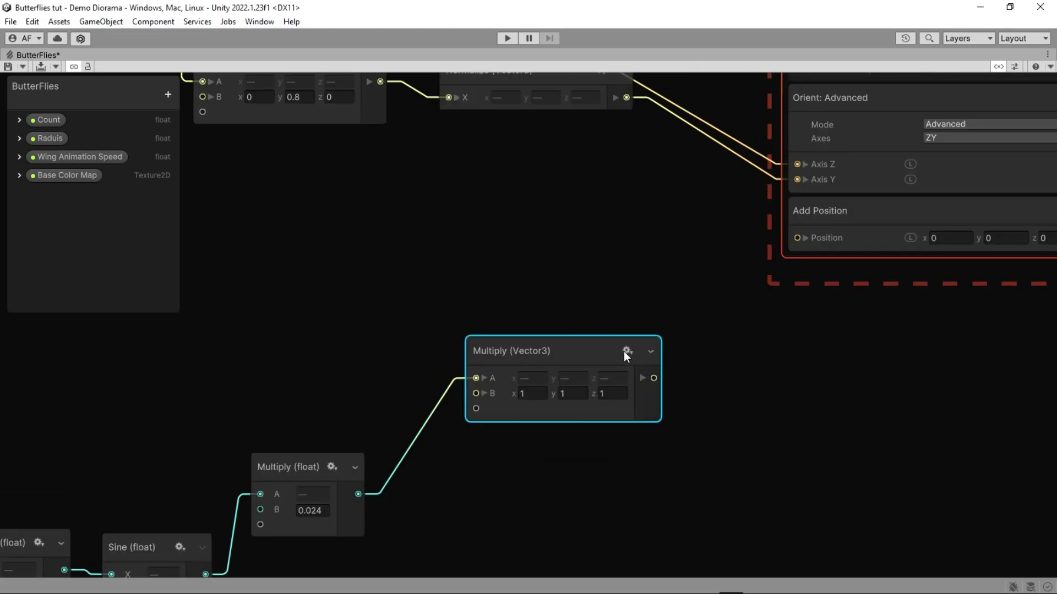
# - Set the Vector3 Multiply's B input to 0, 1, 0 and connect its output to the Add Position block's Position input
pyautogui.scroll(1, 560, 403)
pyautogui.moveTo(560, 403); pyautogui.dragTo(724, 243)
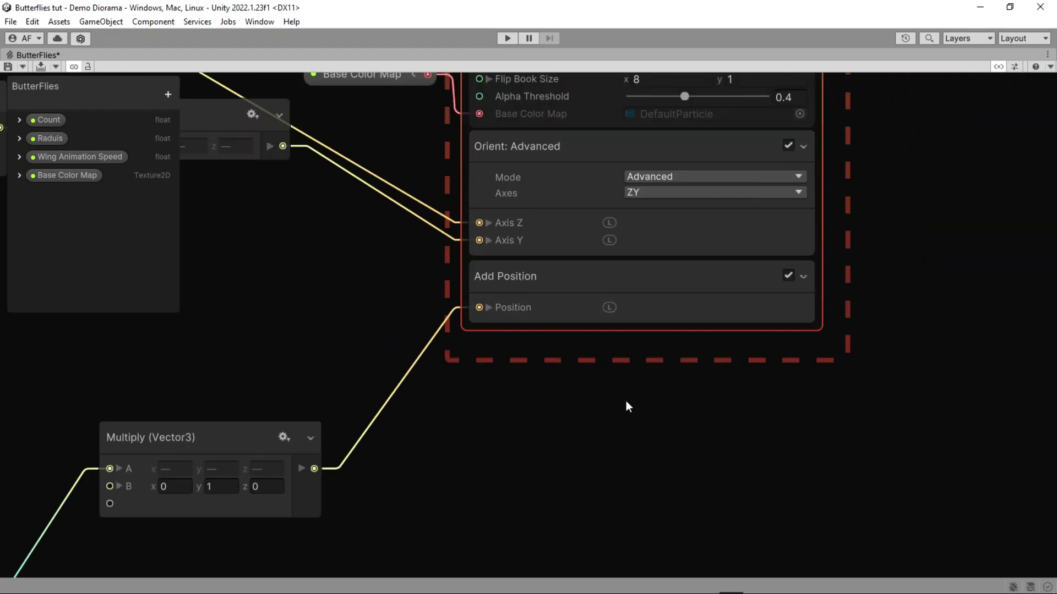
# - Add a Set Angle block below Add Position and set its channel to Y
pyautogui.rightClick(516, 286)
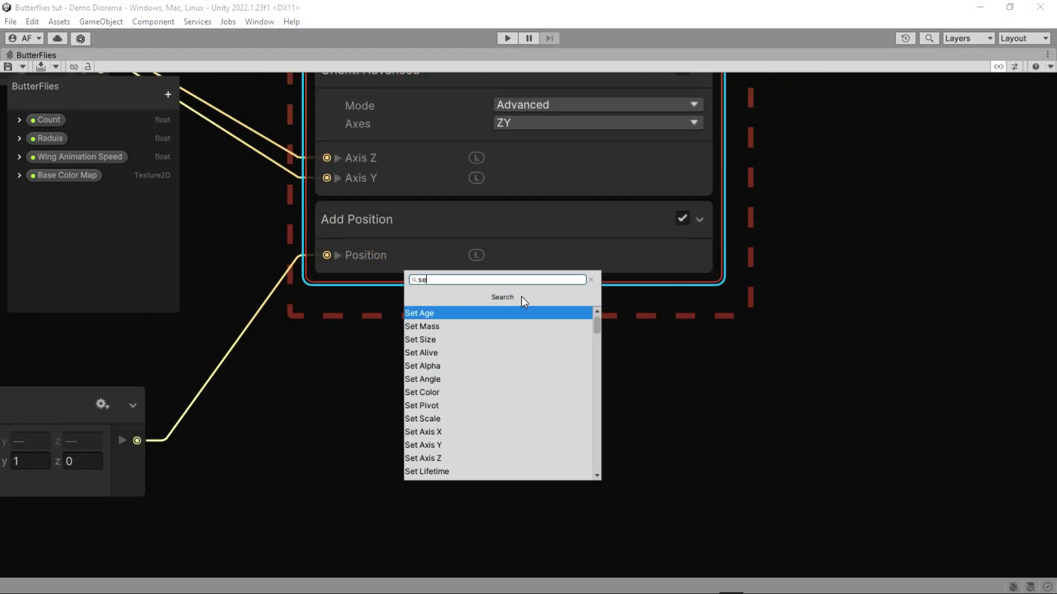
pyautogui.write('angle')
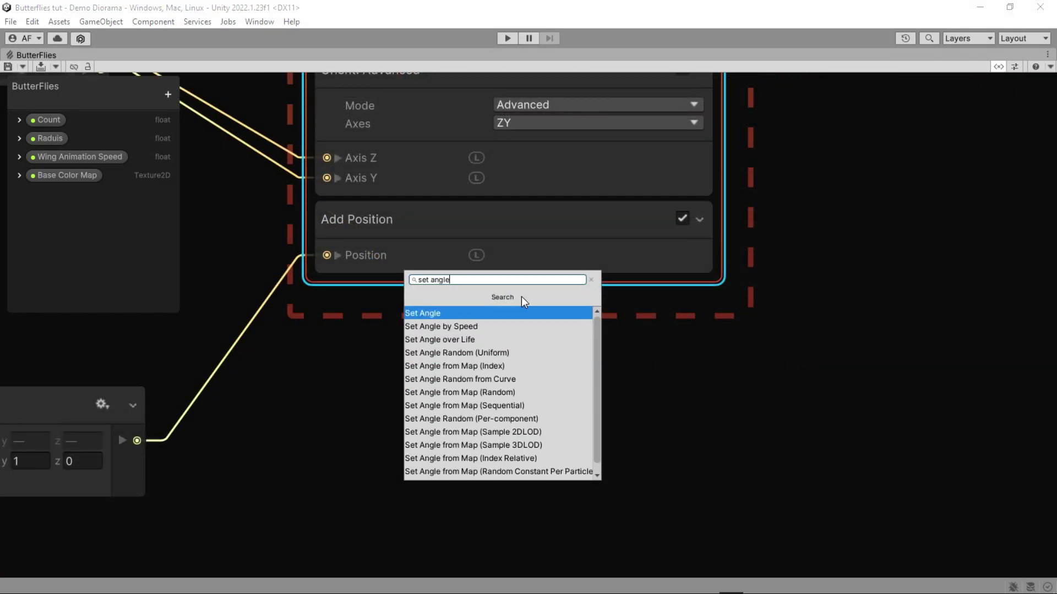
pyautogui.press('Return')
pyautogui.click(518, 330)
pyautogui.click(529, 361)
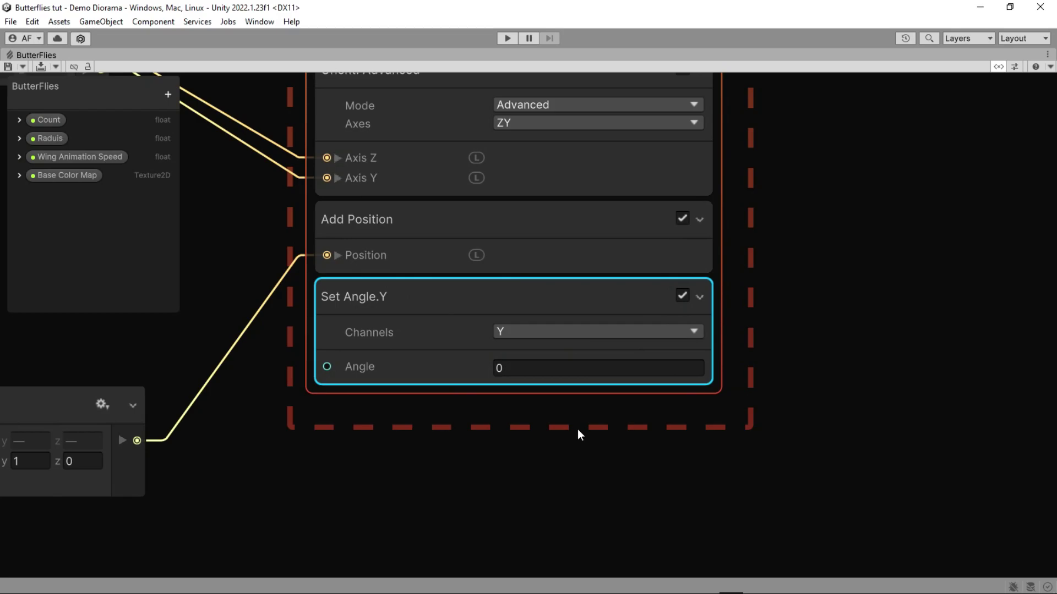
# - Add a Remap node with the Sine output connected to its Input
pyautogui.scroll(-1, 577, 428)
pyautogui.scroll(-3, 534, 411)
pyautogui.moveTo(449, 447); pyautogui.dragTo(600, 427, button='middle')
pyautogui.moveTo(489, 469); pyautogui.dragTo(766, 374, button='middle')
pyautogui.moveTo(711, 416); pyautogui.dragTo(589, 397, button='middle')
pyautogui.moveTo(347, 419); pyautogui.dragTo(407, 447)
pyautogui.write('re')
pyautogui.press('Return')
# - Set the Remap node's Old Range Min to -1, New Range Min to 20 and New Range Max to 130
pyautogui.scroll(1, 568, 455)
pyautogui.moveTo(568, 455); pyautogui.dragTo(588, 375, button='middle')
pyautogui.click(467, 413)
pyautogui.write('-1')
pyautogui.scroll(1, 473, 427)
pyautogui.click(459, 441)
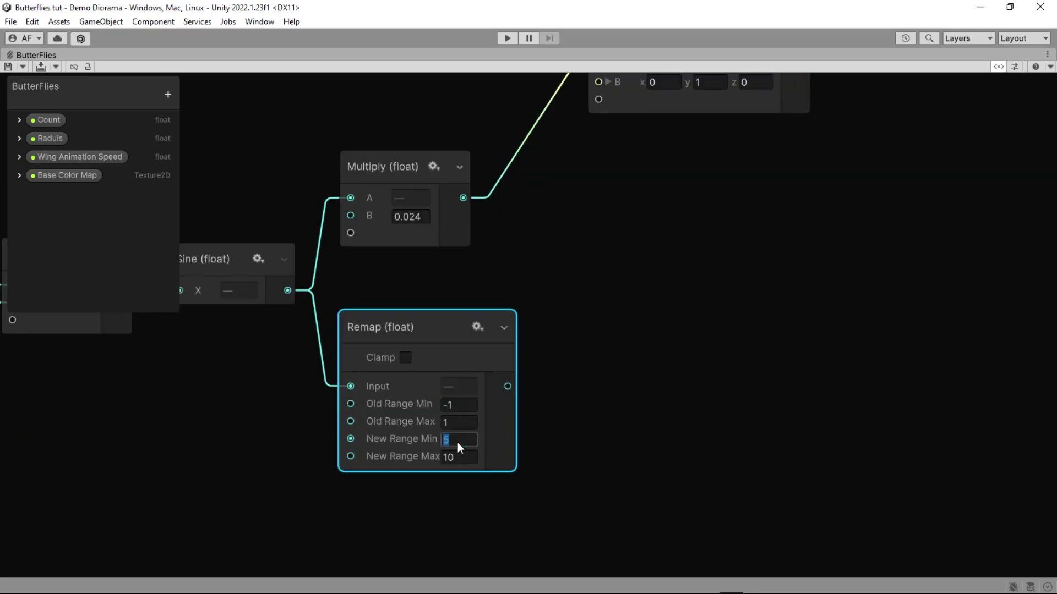
pyautogui.click(464, 461)
pyautogui.write('130')
# - Connect the Remap output to the Angle input of the Set Angle.Y block
pyautogui.scroll(-1, 533, 387)
pyautogui.moveTo(533, 386); pyautogui.dragTo(279, 496, button='middle')
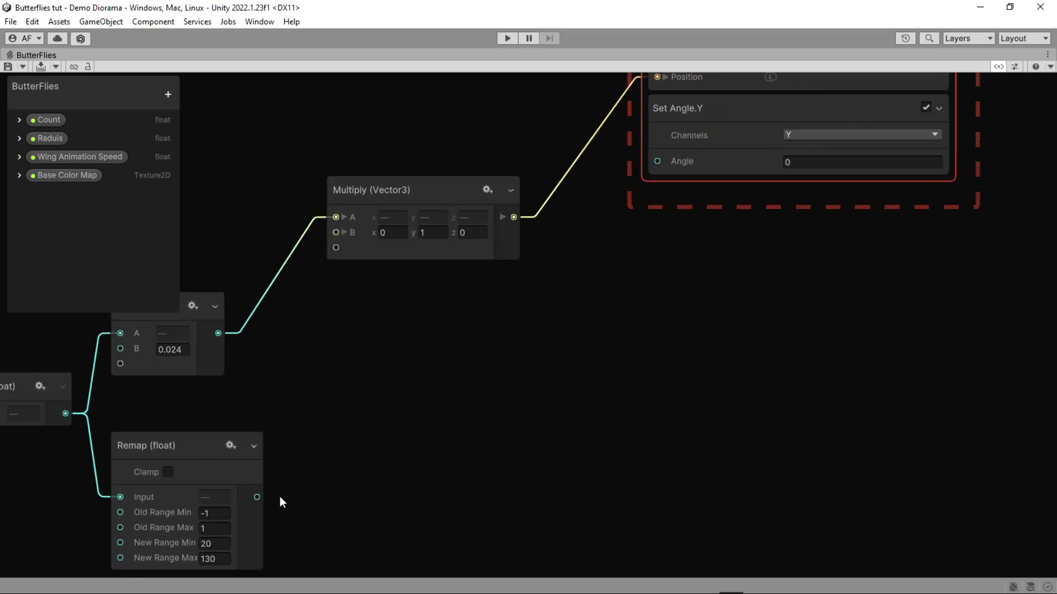
pyautogui.moveTo(257, 497); pyautogui.dragTo(659, 163)
# - Add a second Set Angle block below Set Angle.Y, set its channel to X and its angle to 12
pyautogui.scroll(1, 716, 284)
pyautogui.moveTo(716, 284); pyautogui.dragTo(482, 371, button='middle')
pyautogui.rightClick(494, 358)
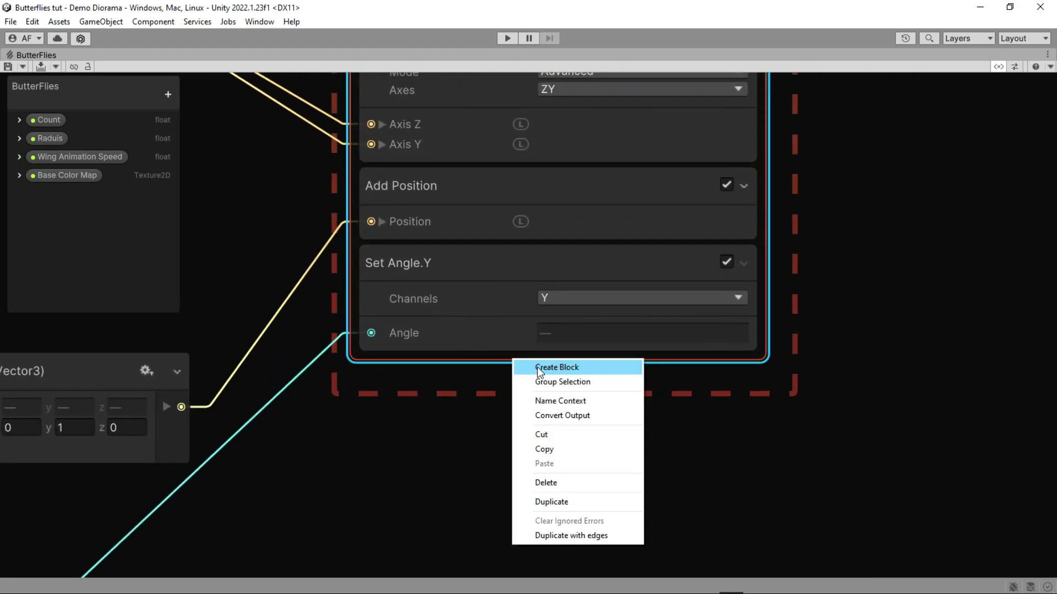
pyautogui.click(538, 366)
pyautogui.write('set angl')
pyautogui.press('Return')
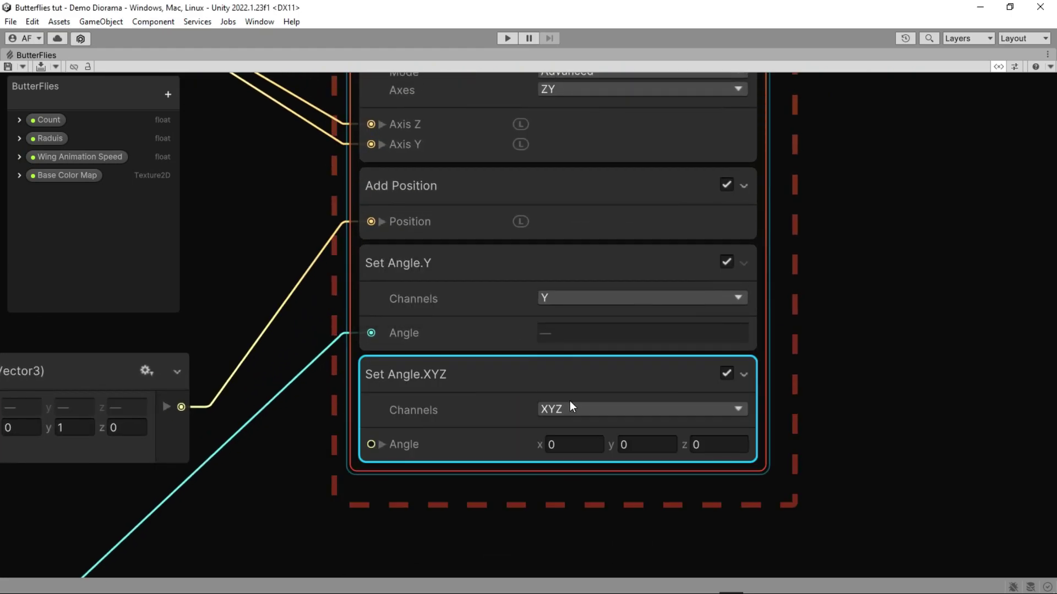
pyautogui.click(570, 404)
pyautogui.click(581, 426)
pyautogui.click(584, 445)
pyautogui.write('12')
# - Duplicate the Output Particle HDRP Lit Quad context and link the preceding context's particle output to the copy
pyautogui.scroll(-4, 561, 488)
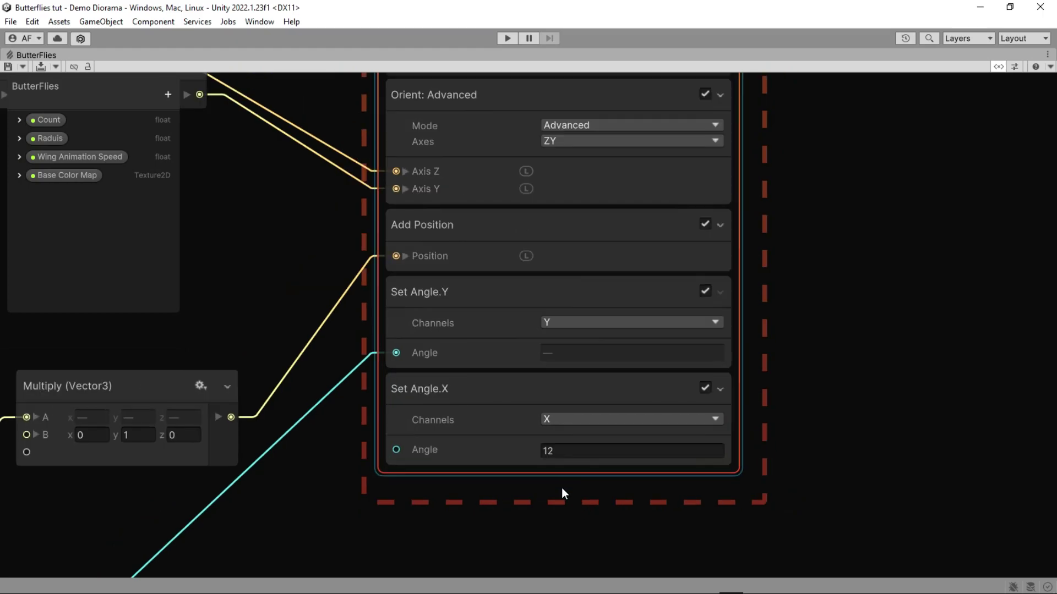
pyautogui.moveTo(798, 460); pyautogui.dragTo(772, 405, button='middle')
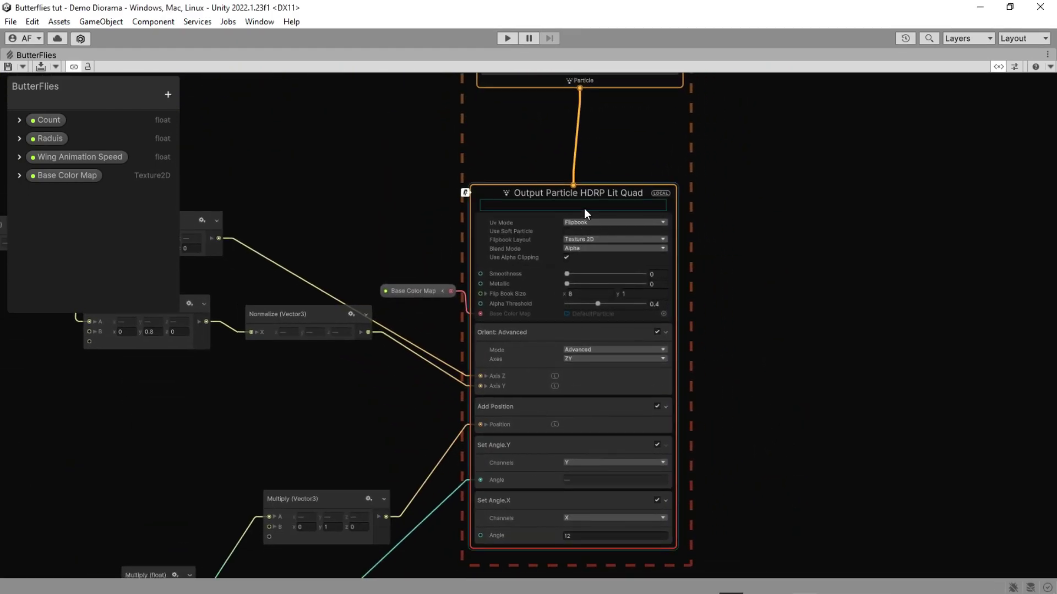
pyautogui.rightClick(585, 210)
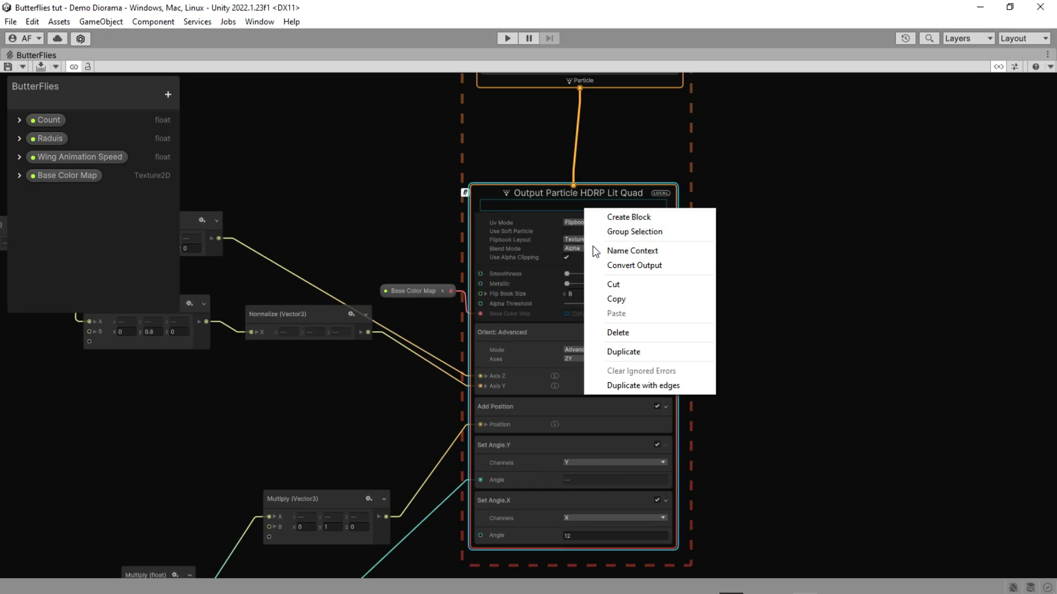
pyautogui.click(597, 352)
pyautogui.moveTo(651, 227); pyautogui.dragTo(801, 221)
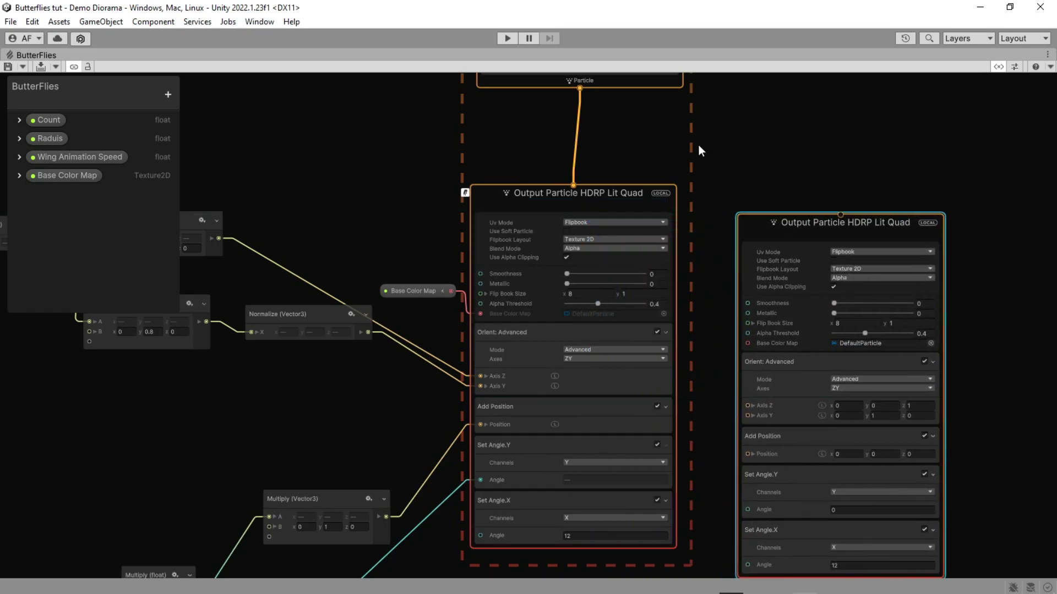
pyautogui.moveTo(696, 146); pyautogui.dragTo(639, 183, button='middle')
pyautogui.moveTo(524, 126); pyautogui.dragTo(783, 252)
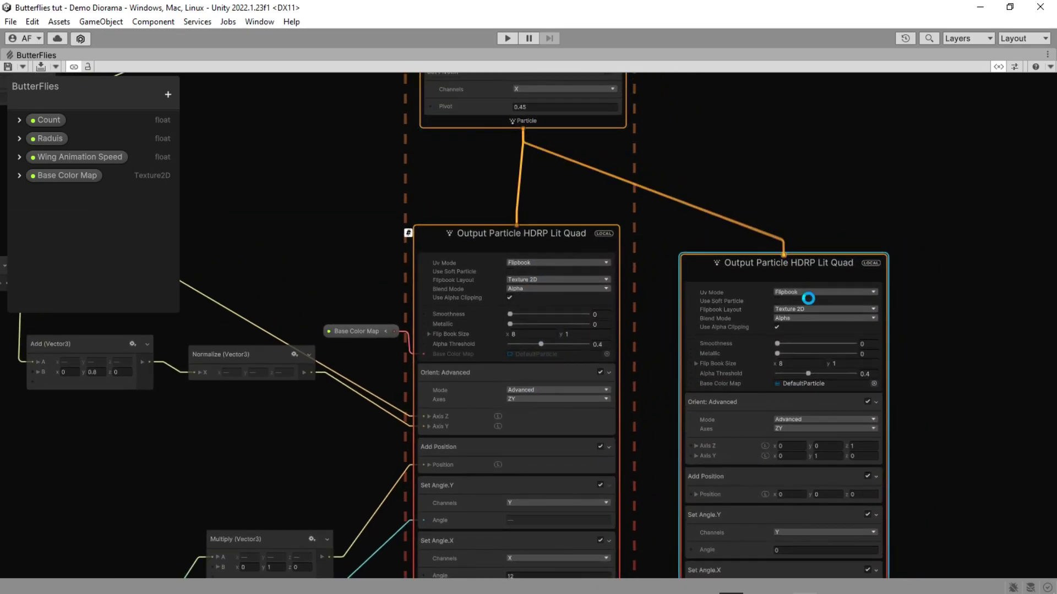
# - Place the duplicated output context directly below the original one
pyautogui.moveTo(956, 444); pyautogui.dragTo(881, 255, button='middle')
pyautogui.scroll(-3, 880, 255)
pyautogui.moveTo(719, 135); pyautogui.dragTo(523, 418)
# - Add another Base Color Map property node and connect it to the duplicated output's Base Color Map input
pyautogui.scroll(3, 647, 303)
pyautogui.moveTo(446, 418); pyautogui.dragTo(494, 353, button='middle')
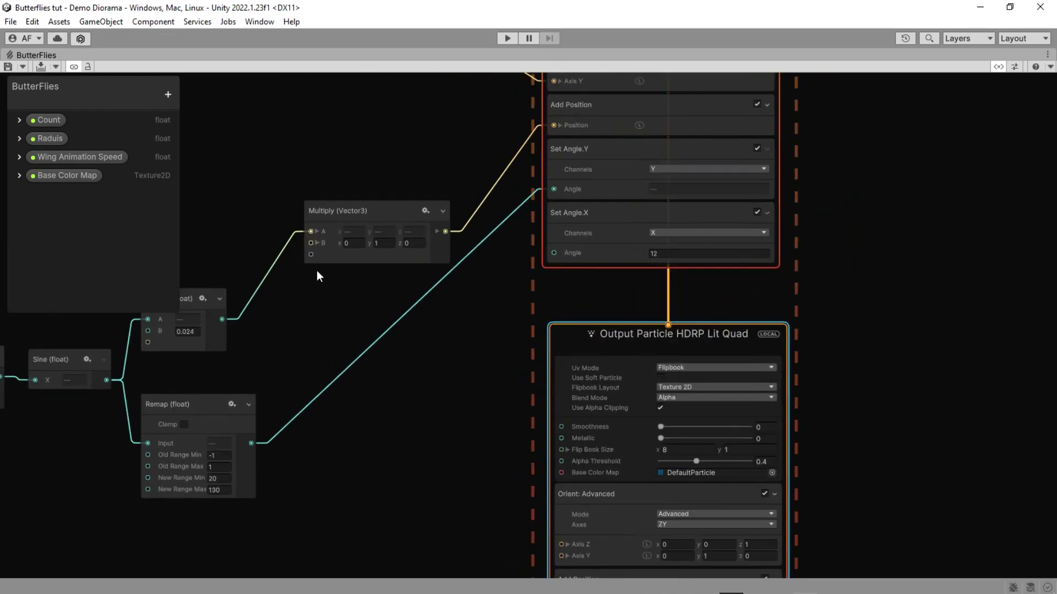
pyautogui.moveTo(72, 177); pyautogui.dragTo(483, 454)
pyautogui.scroll(3, 484, 454)
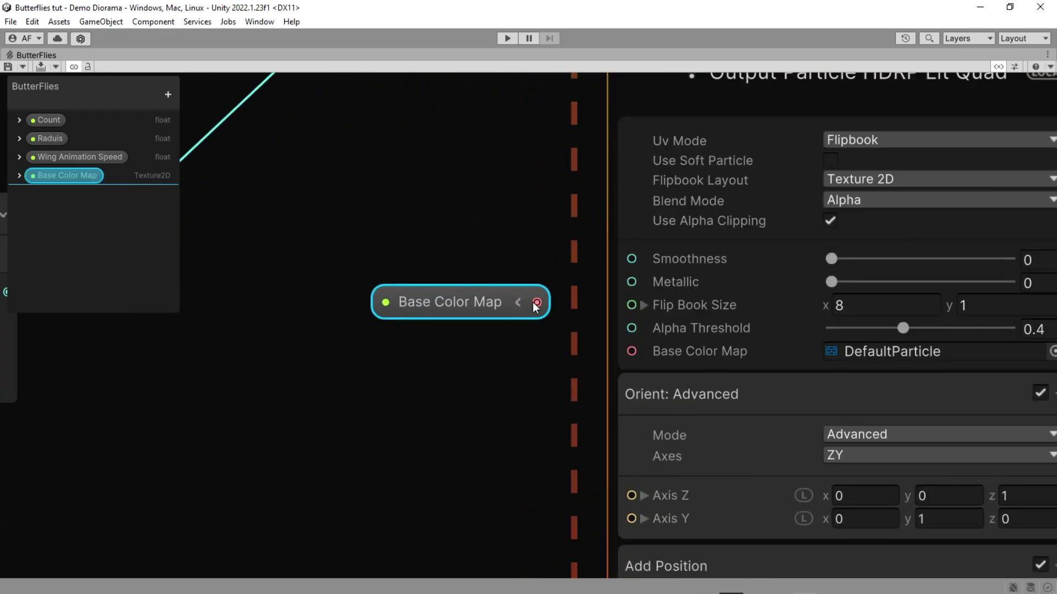
pyautogui.moveTo(535, 302); pyautogui.dragTo(631, 351)
# - Wire the duplicated output's Axis Z to the Cross Product, Axis Y to the Normalize node and Position to the Vector3 Multiply
pyautogui.scroll(-2, 534, 434)
pyautogui.moveTo(529, 430); pyautogui.dragTo(498, 377, button='middle')
pyautogui.scroll(-2, 502, 339)
pyautogui.moveTo(503, 337); pyautogui.dragTo(500, 439, button='middle')
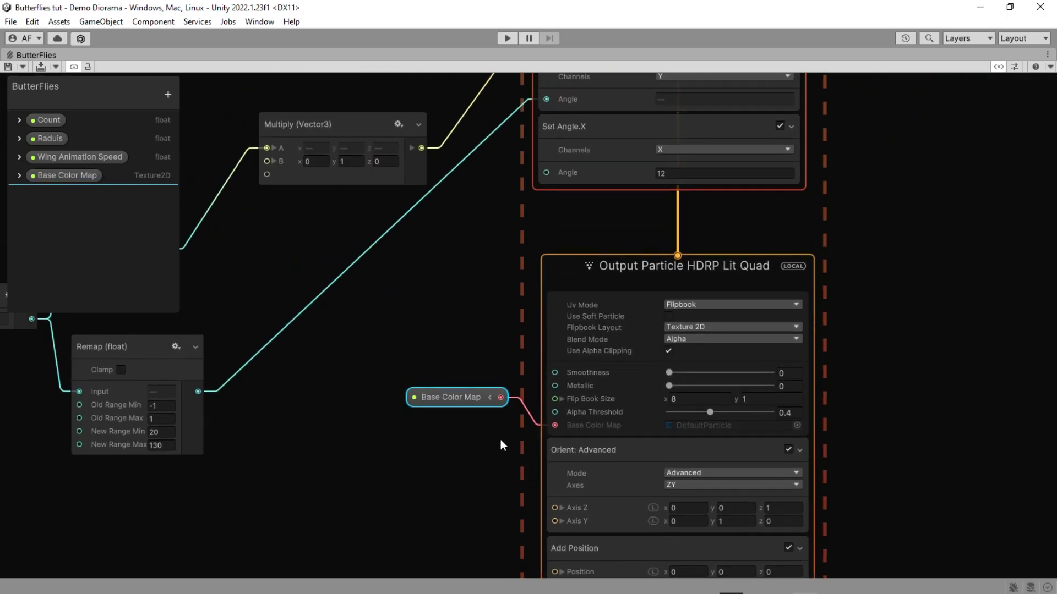
pyautogui.scroll(-3, 488, 265)
pyautogui.moveTo(487, 259)
pyautogui.mouseDown(button='middle')
pyautogui.moveTo(472, 326)
pyautogui.moveTo(460, 322)
pyautogui.mouseUp(button='middle')
pyautogui.moveTo(416, 142); pyautogui.dragTo(415, 207, button='middle')
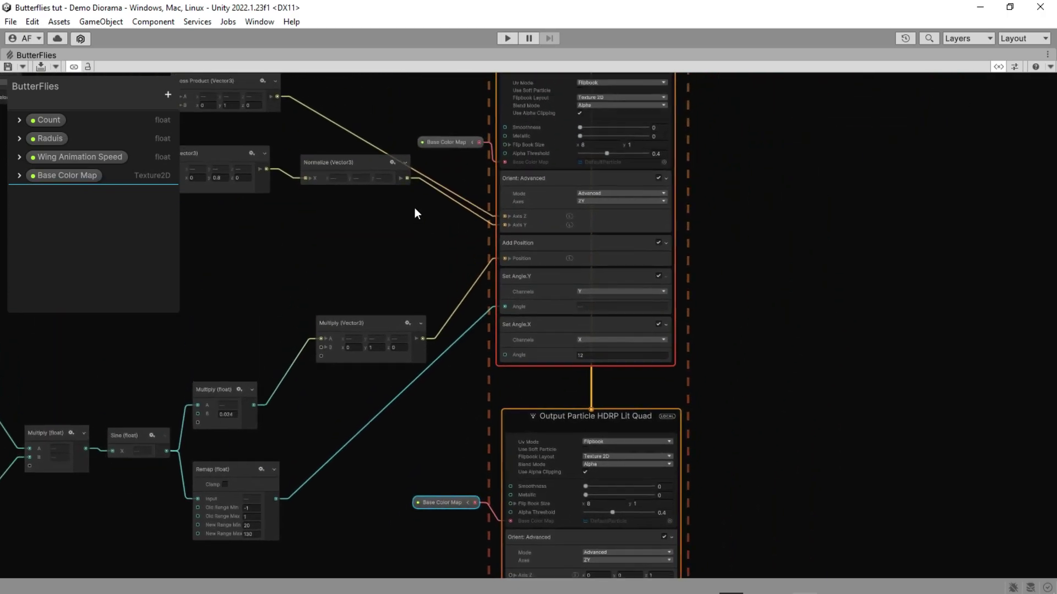
pyautogui.moveTo(279, 97); pyautogui.dragTo(507, 482)
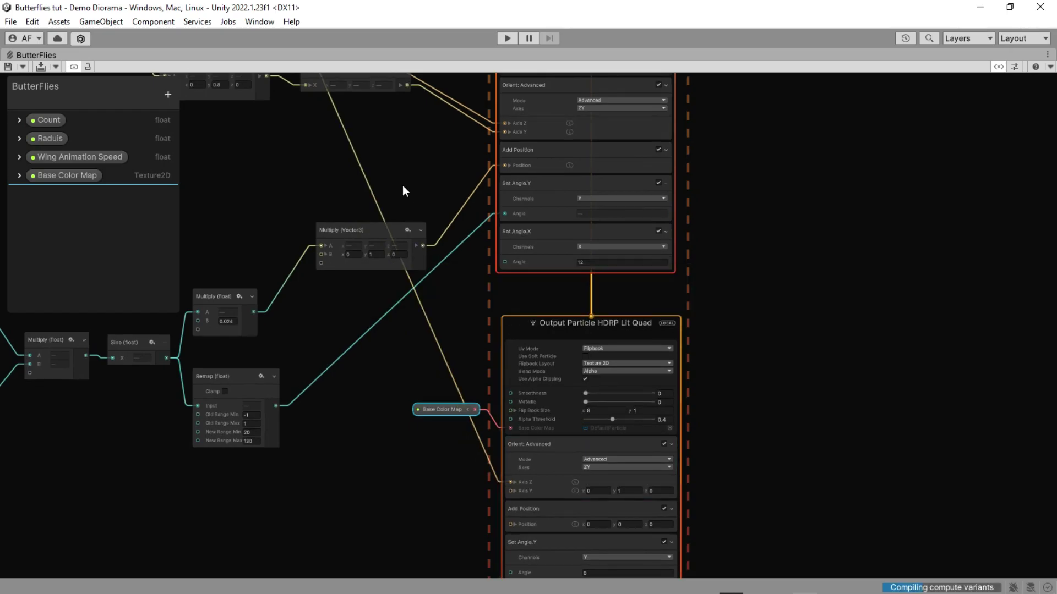
pyautogui.moveTo(406, 86); pyautogui.dragTo(510, 499)
pyautogui.moveTo(465, 522); pyautogui.dragTo(428, 448, button='middle')
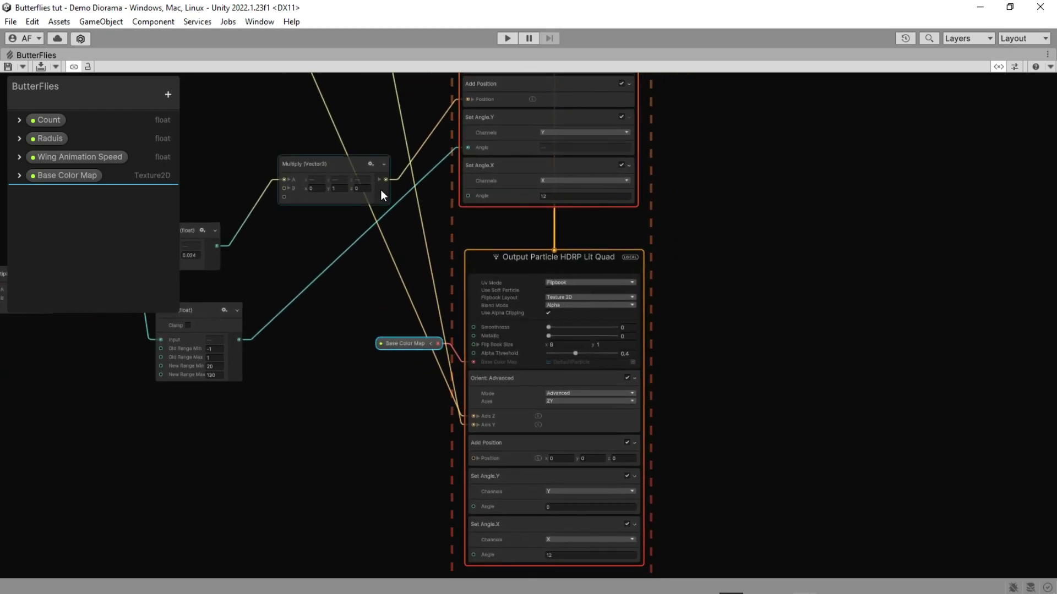
pyautogui.moveTo(386, 180); pyautogui.dragTo(473, 458)
# - Add a Negate node fed by the Remap output and connect it to the duplicated output's Set Angle.Y Angle input
pyautogui.scroll(2, 363, 438)
pyautogui.moveTo(362, 437); pyautogui.dragTo(586, 408, button='middle')
pyautogui.scroll(1, 391, 363)
pyautogui.moveTo(413, 263); pyautogui.dragTo(539, 425)
pyautogui.write('neg')
pyautogui.press('Return')
pyautogui.moveTo(540, 431); pyautogui.dragTo(384, 377, button='middle')
pyautogui.scroll(1, 371, 370)
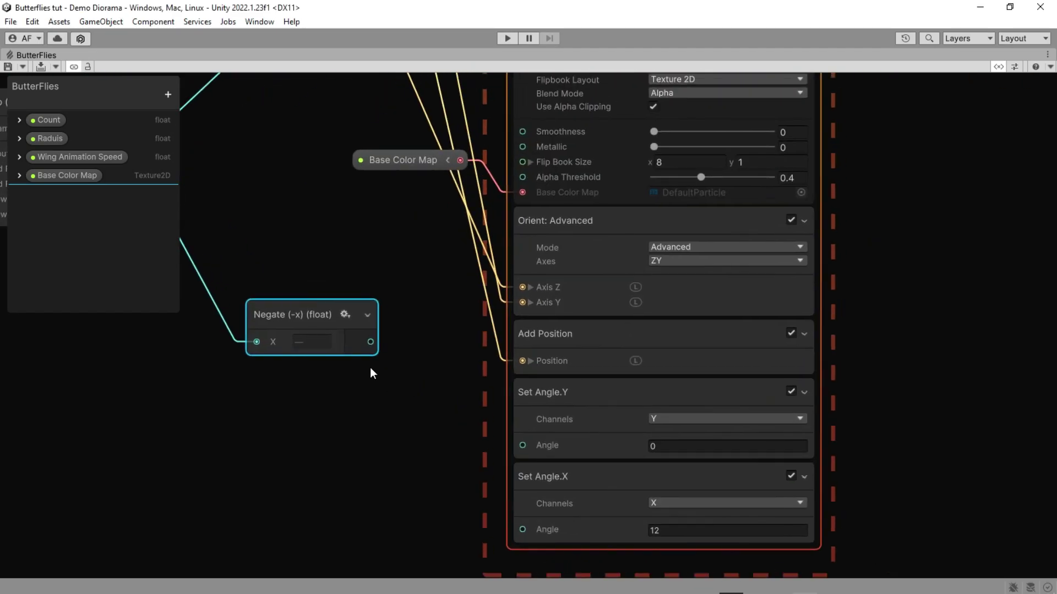
pyautogui.moveTo(370, 343); pyautogui.dragTo(522, 446)
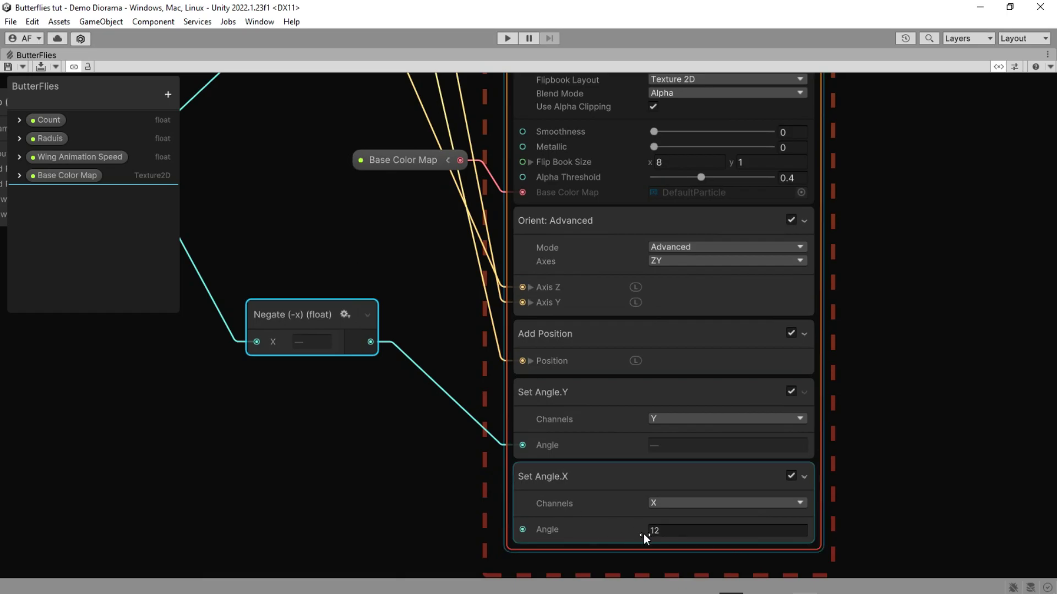
# - Set the angle of the duplicated output's Set Angle.X block to -12
pyautogui.moveTo(683, 539); pyautogui.dragTo(607, 458, button='middle')
pyautogui.scroll(2, 607, 458)
pyautogui.click(564, 444)
pyautogui.write('-12')
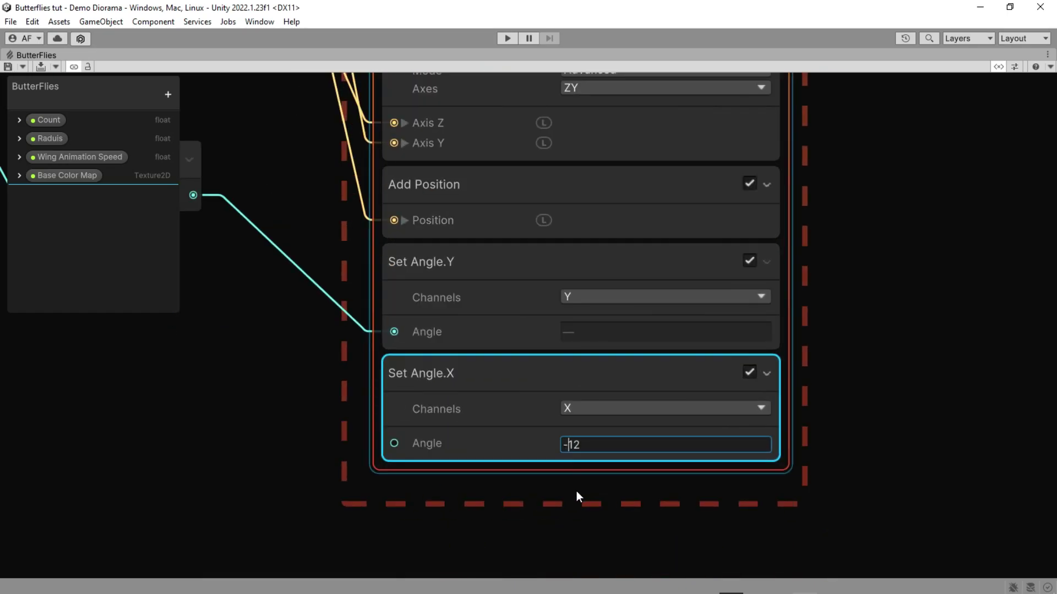
pyautogui.click(575, 491)
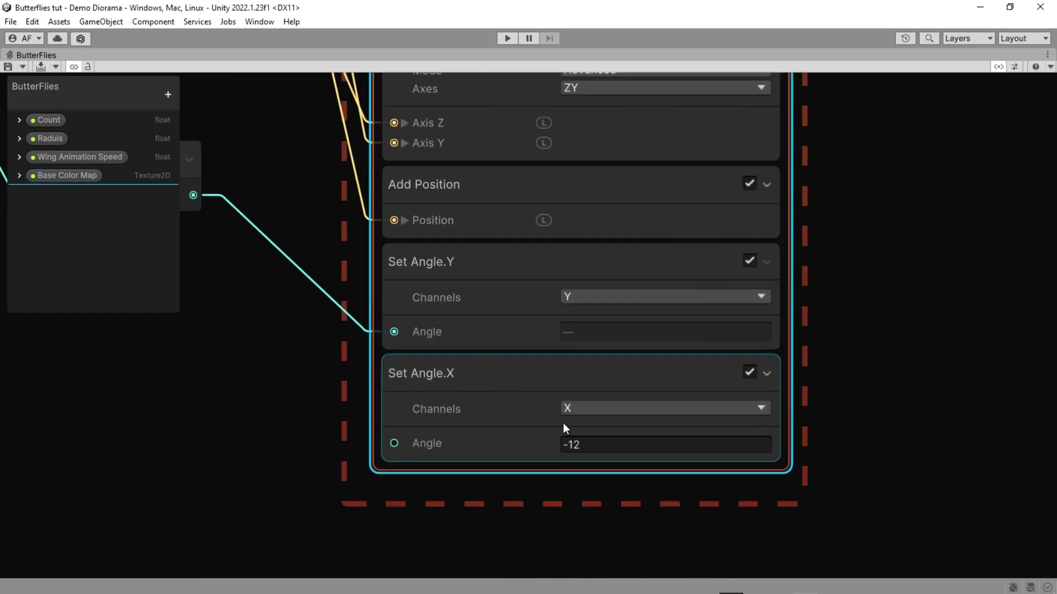
# - Restore the maximized graph window to the docked editor layout and return to the Scene view
pyautogui.scroll(-5, 568, 447)
pyautogui.scroll(-4, 408, 402)
pyautogui.moveTo(327, 316); pyautogui.dragTo(517, 441, button='middle')
pyautogui.scroll(-2, 486, 414)
pyautogui.scroll(-4, 612, 479)
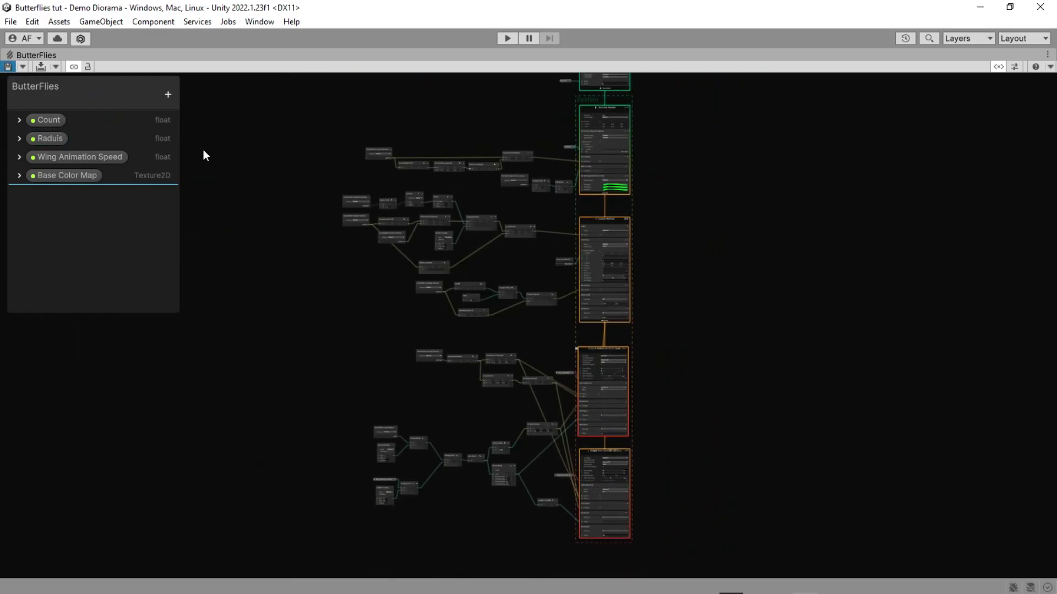
pyautogui.click(1047, 55)
pyautogui.click(990, 71)
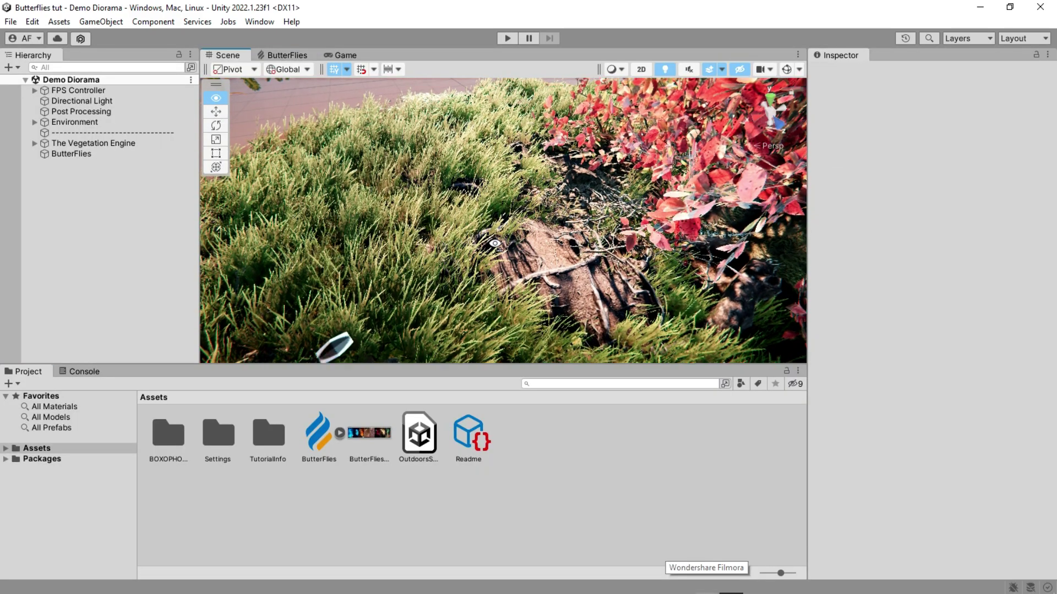
# - Select the ButterFlies scene object and assign the ButterFlies_8x1 texture to its Base Color Map property
pyautogui.moveTo(494, 243); pyautogui.dragTo(430, 326, button='right')
pyautogui.click(88, 155)
pyautogui.moveTo(373, 441); pyautogui.dragTo(949, 440)
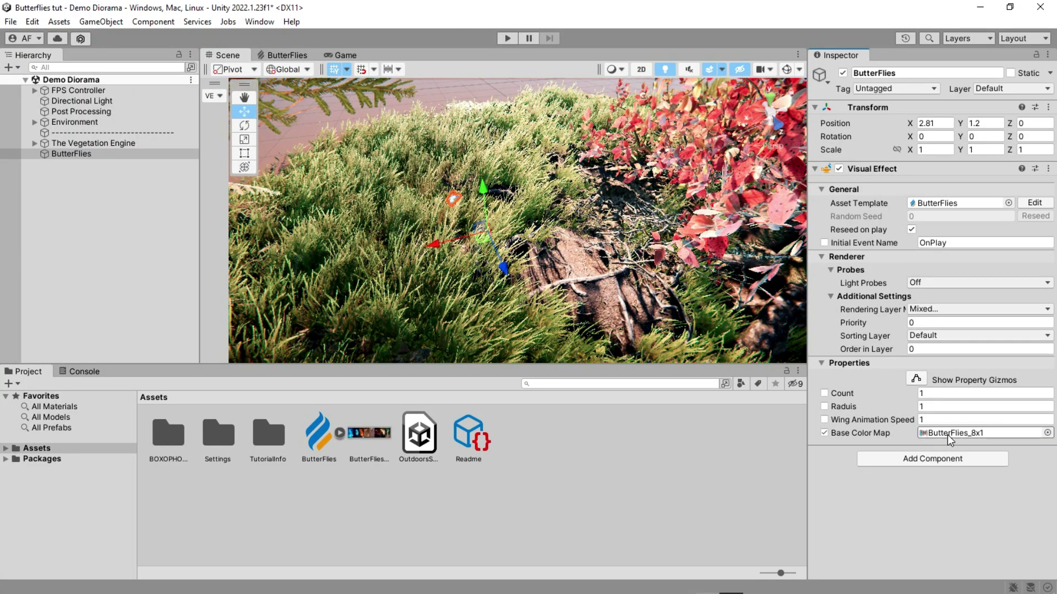
# - Set the ButterFlies effect's Count to 50 and its Raduis property to 10
pyautogui.moveTo(474, 268)
pyautogui.mouseDown(button='right')
pyautogui.moveTo(494, 264)
pyautogui.moveTo(485, 273)
pyautogui.moveTo(502, 283)
pyautogui.moveTo(402, 265)
pyautogui.moveTo(471, 258)
pyautogui.mouseUp(button='right')
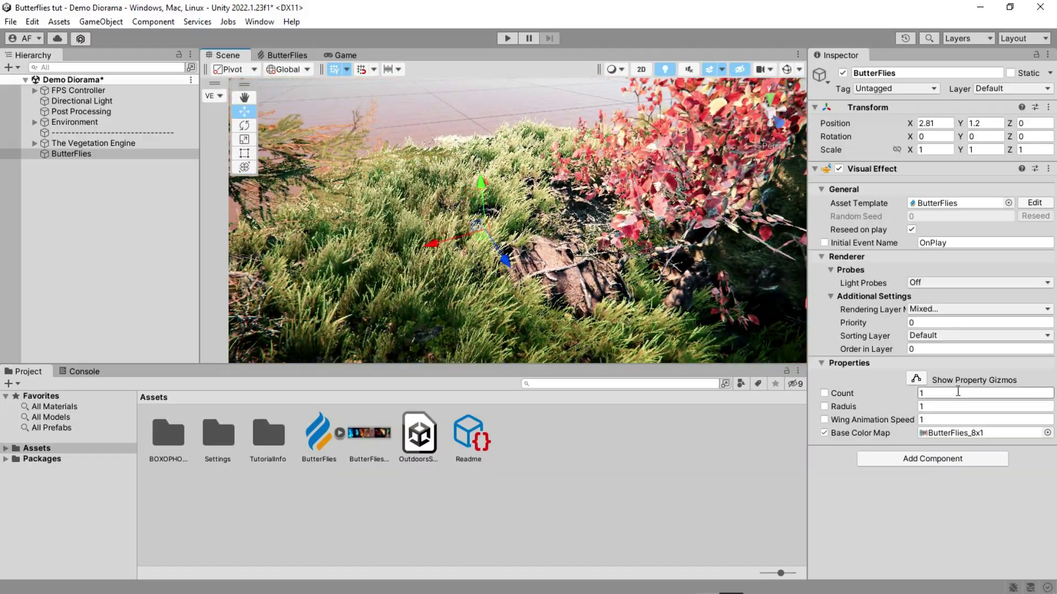
pyautogui.click(956, 393)
pyautogui.click(943, 408)
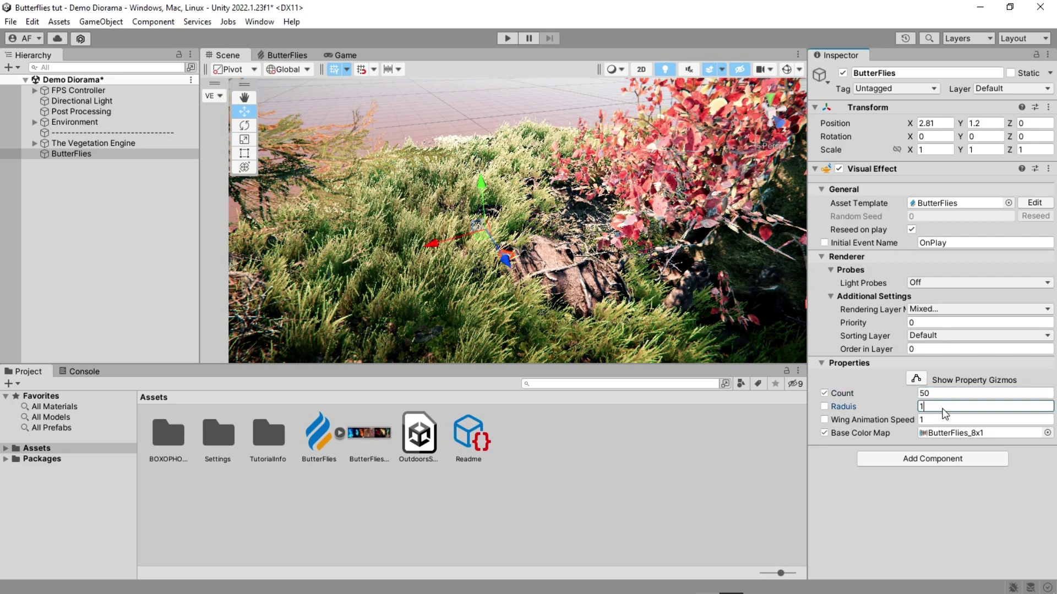
# - Toggle the ButterFlies object's active state and enter Play mode to examine the butterflies in the scene
pyautogui.moveTo(633, 259); pyautogui.dragTo(643, 251, button='right')
pyautogui.click(844, 74)
pyautogui.moveTo(661, 212); pyautogui.dragTo(605, 218, button='right')
pyautogui.keyDown('alt'); pyautogui.moveTo(604, 217); pyautogui.dragTo(539, 83); pyautogui.keyUp('alt')
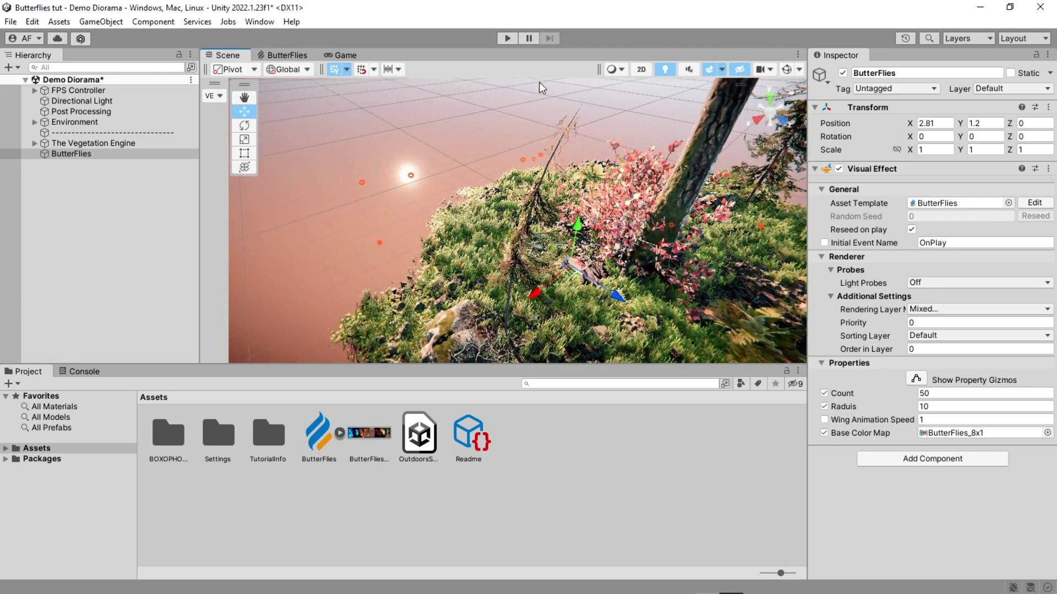
pyautogui.click(508, 38)
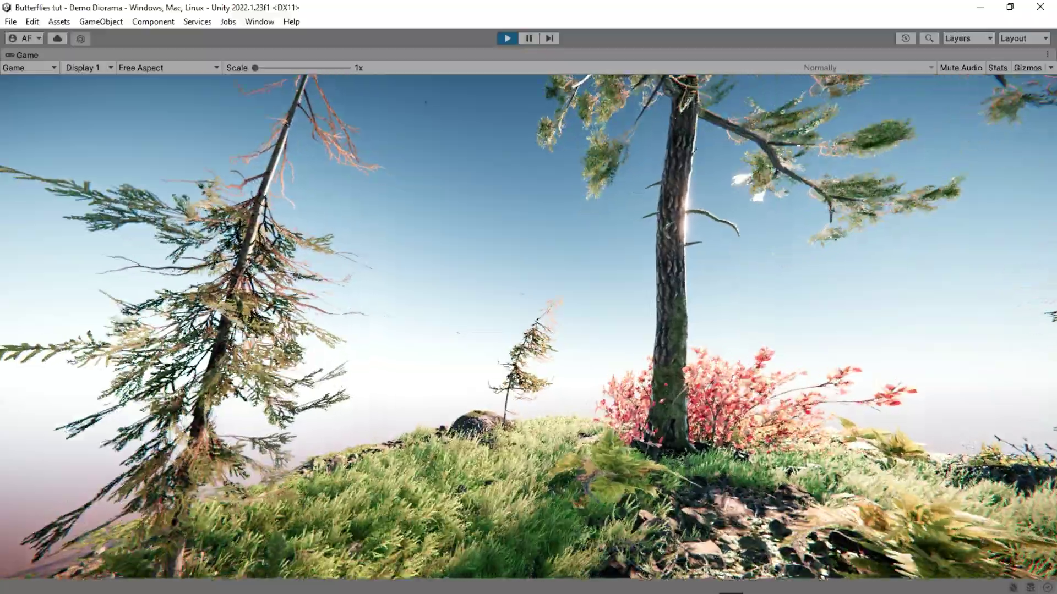